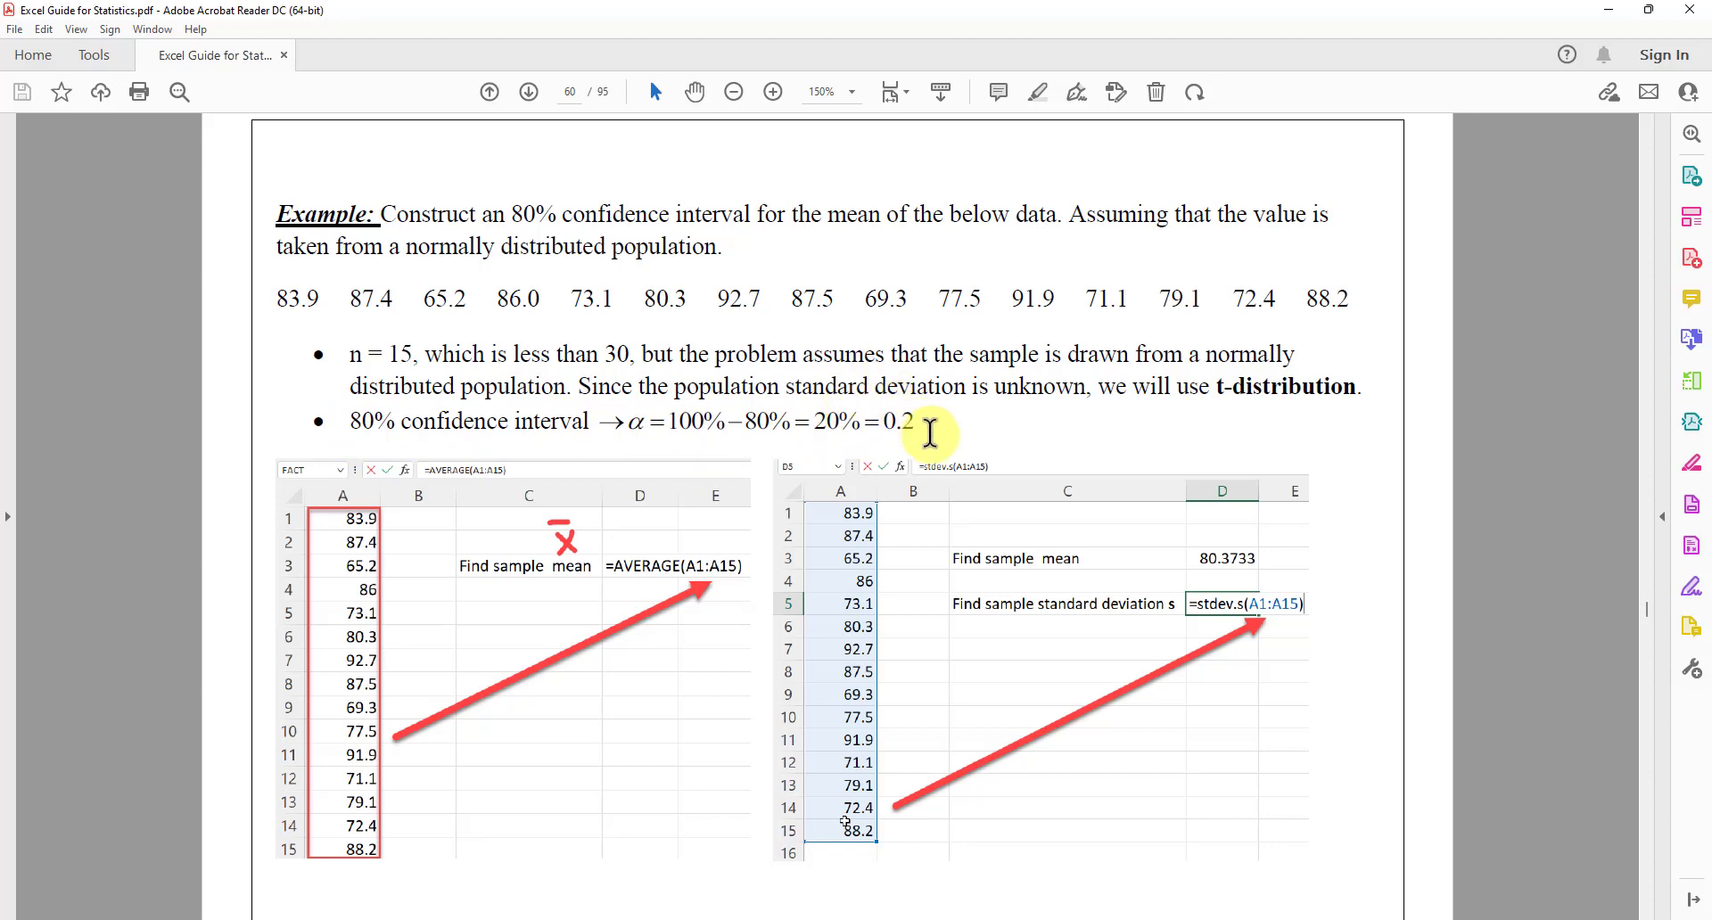
# Step: Place the Excel workbook beside the PDF guide and review the t-distribution confidence interval procedure and the 80% example
pyautogui.scroll(-4, 930, 433)
pyautogui.scroll(3, 937, 420)
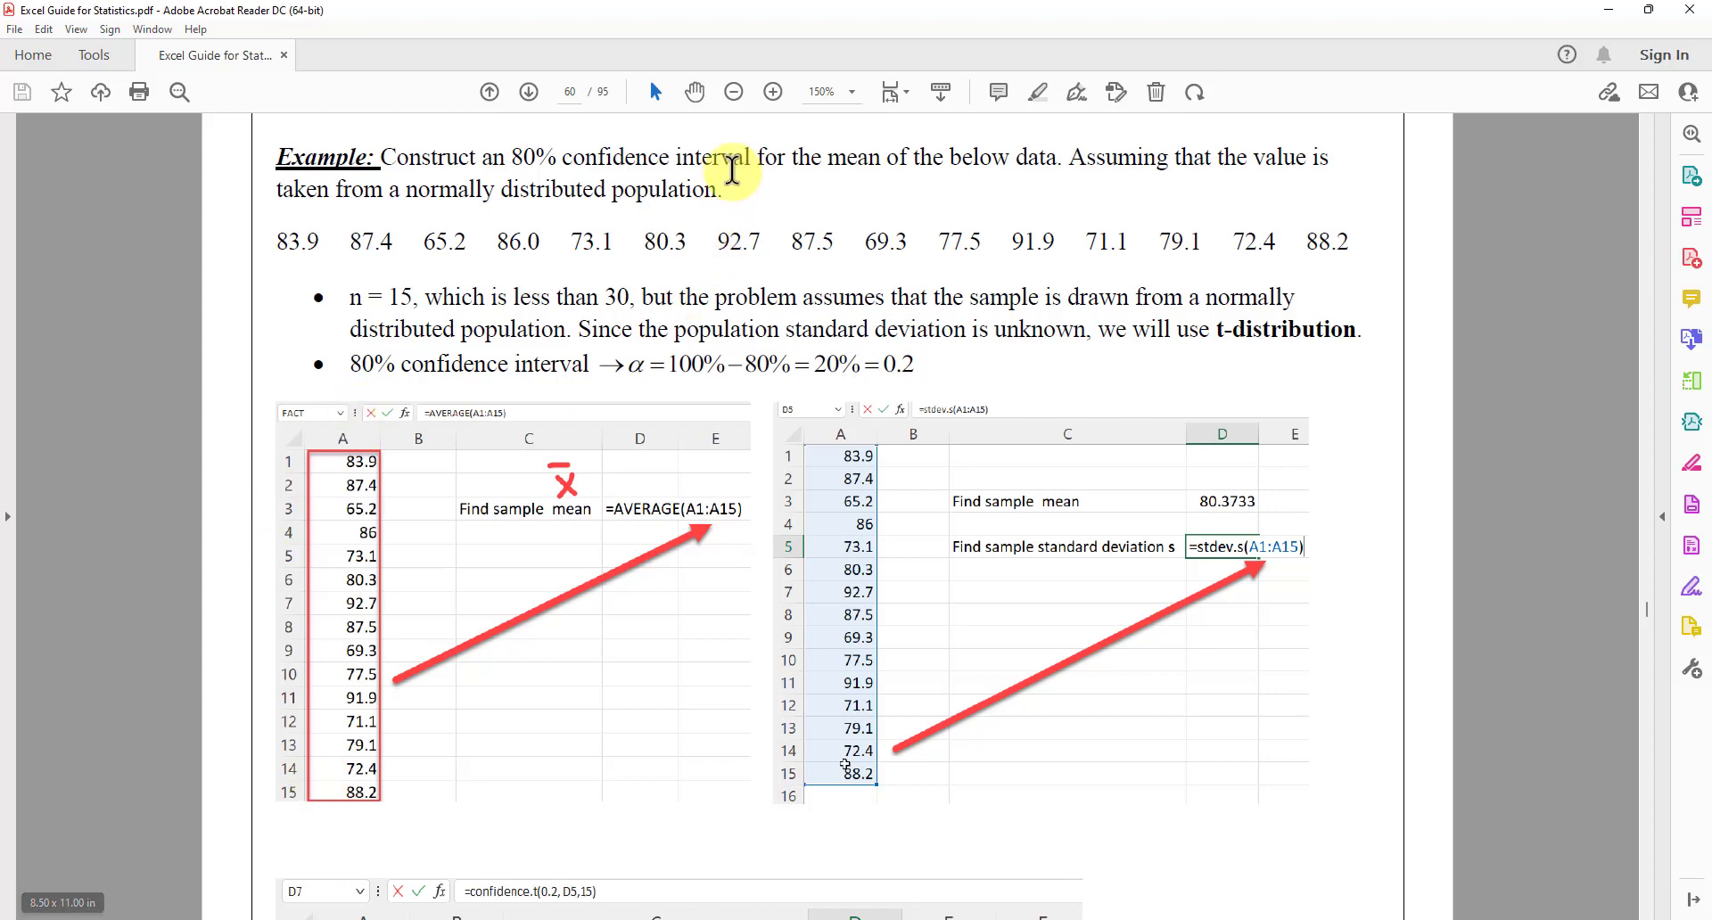
pyautogui.hotkey('alt', 'Tab')
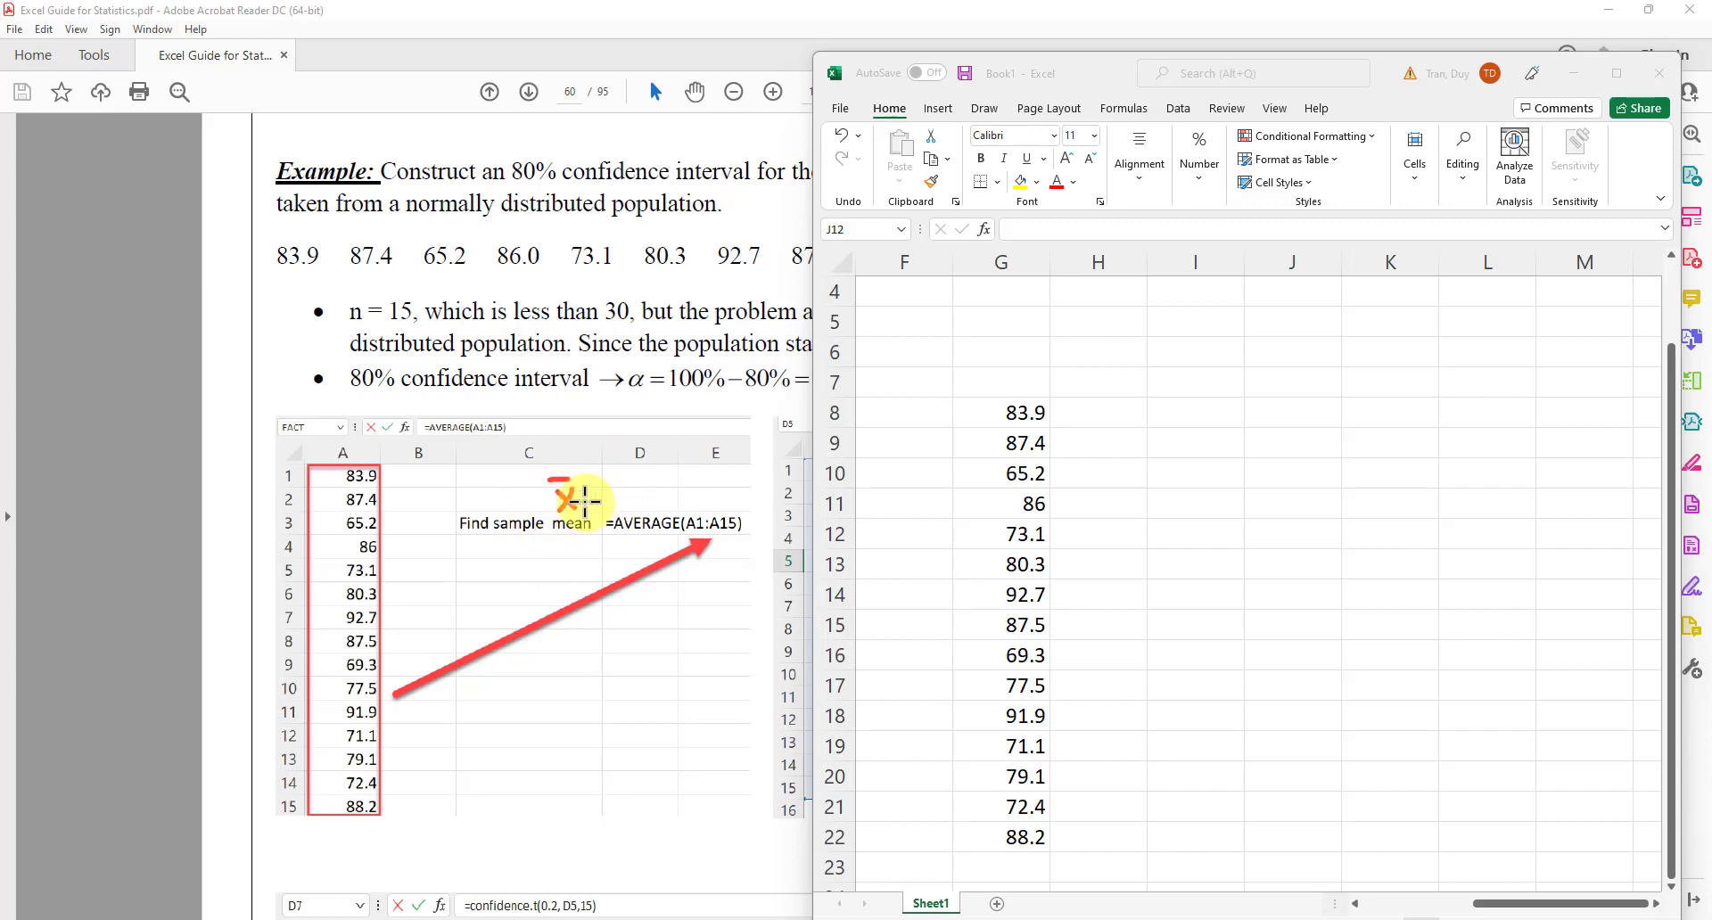
pyautogui.scroll(10, 638, 548)
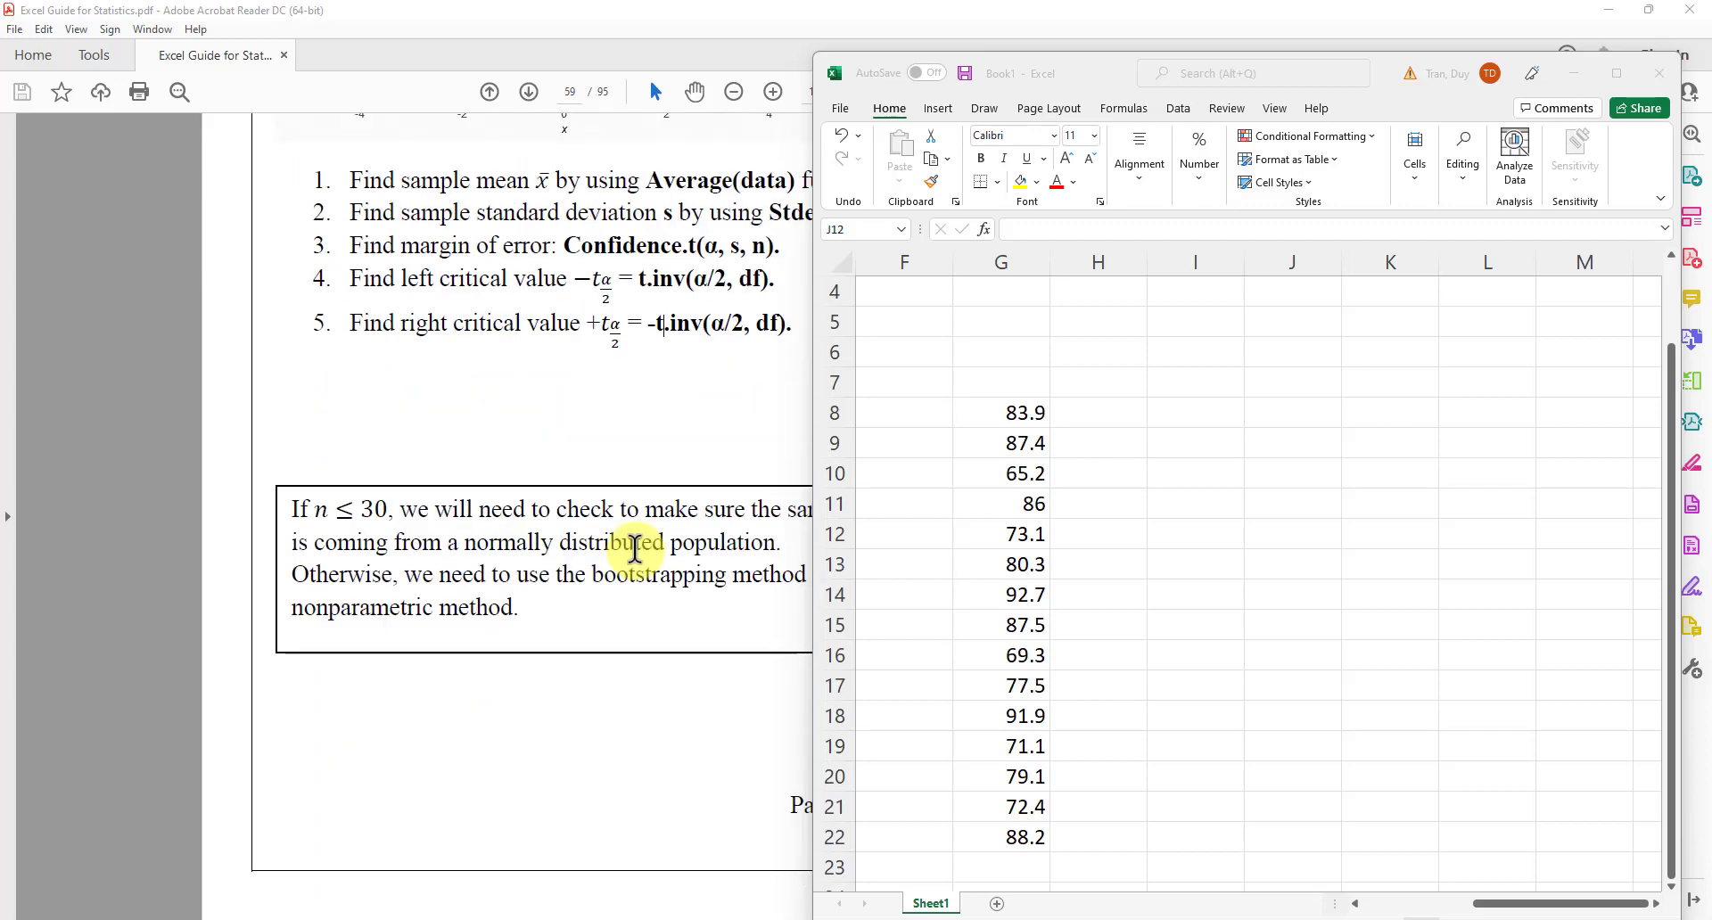
pyautogui.scroll(4, 636, 542)
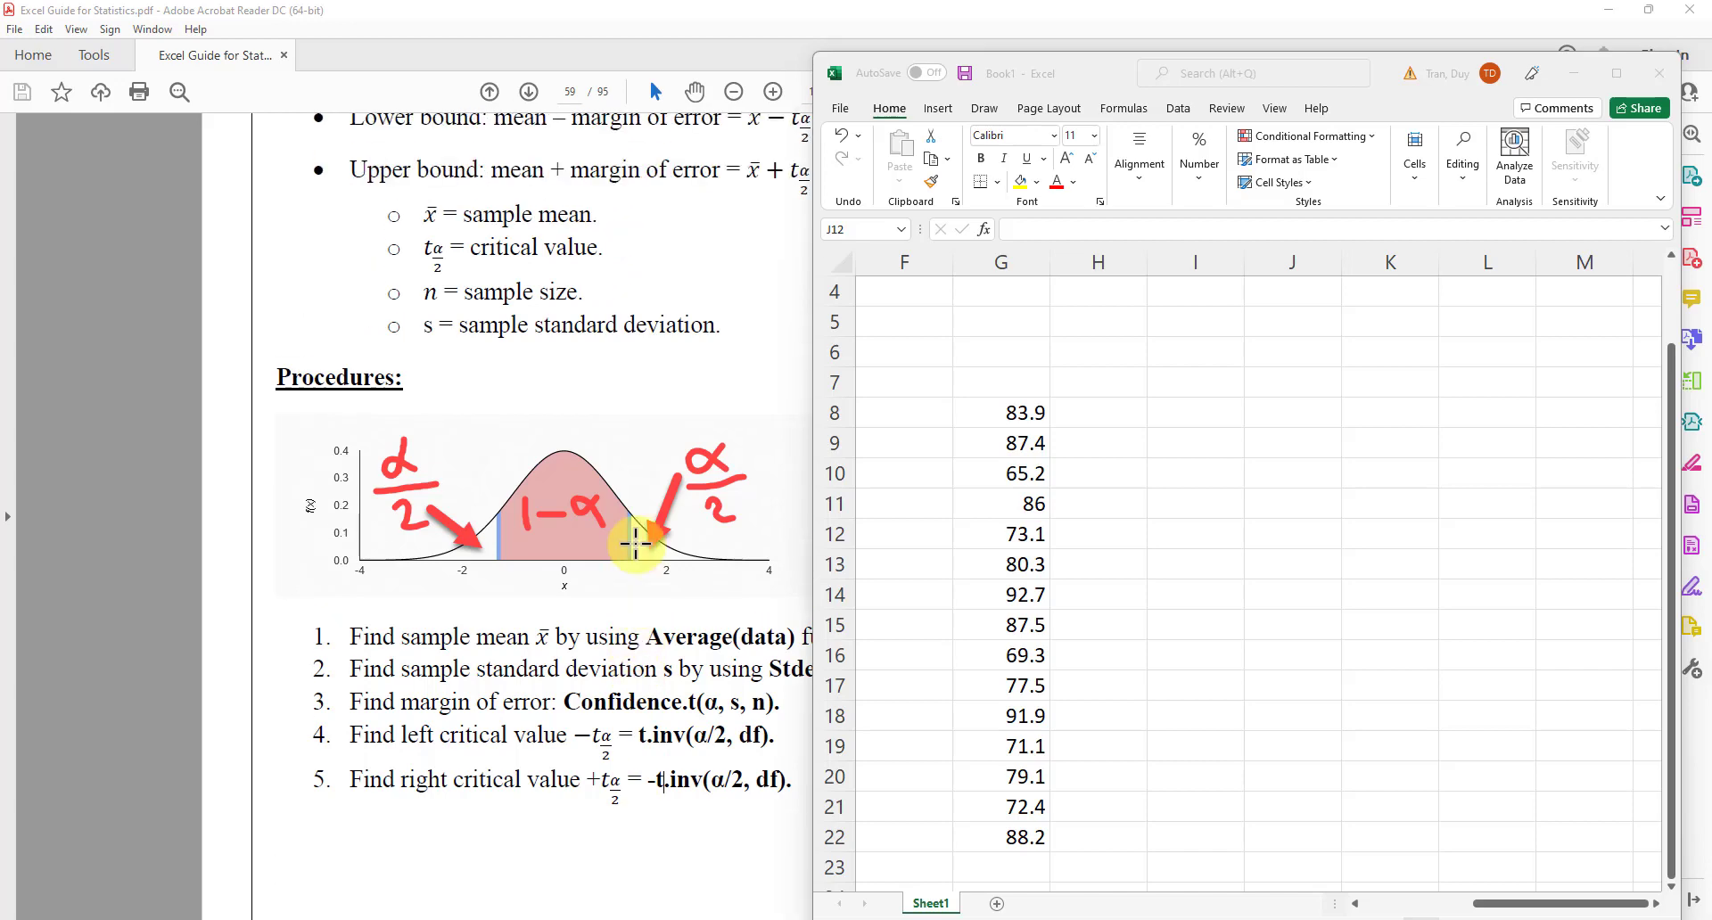
pyautogui.moveTo(1050, 74); pyautogui.dragTo(1147, 72)
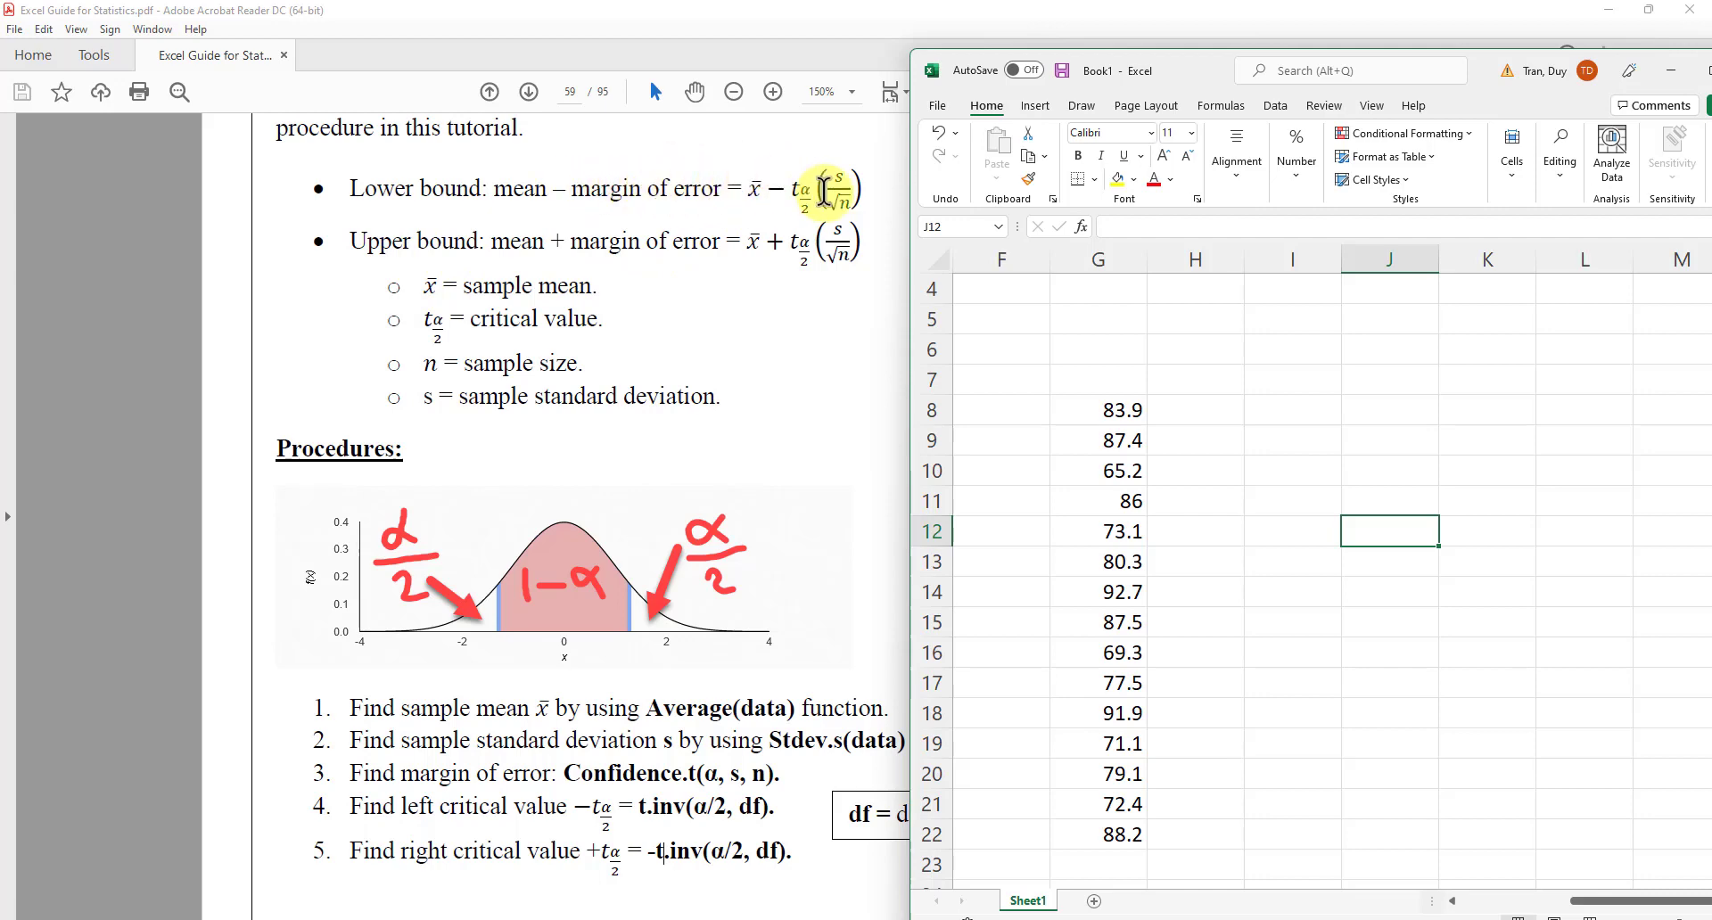
pyautogui.scroll(-4, 1014, 578)
pyautogui.scroll(-7, 1013, 578)
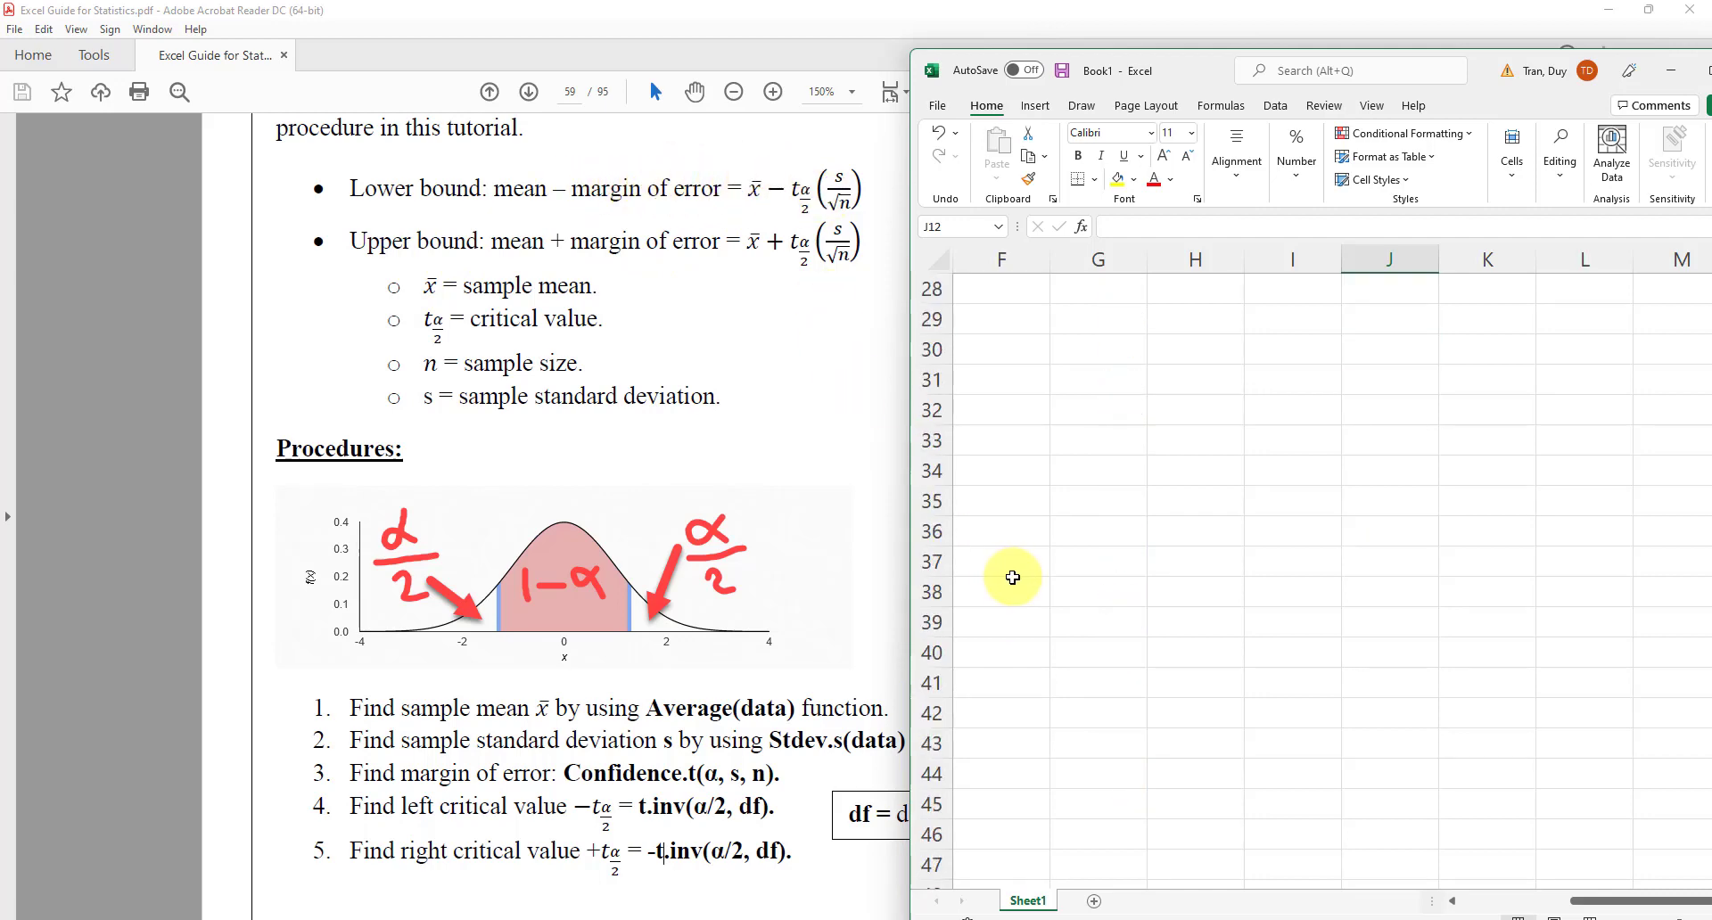
pyautogui.scroll(11, 1013, 578)
pyautogui.scroll(-5, 500, 597)
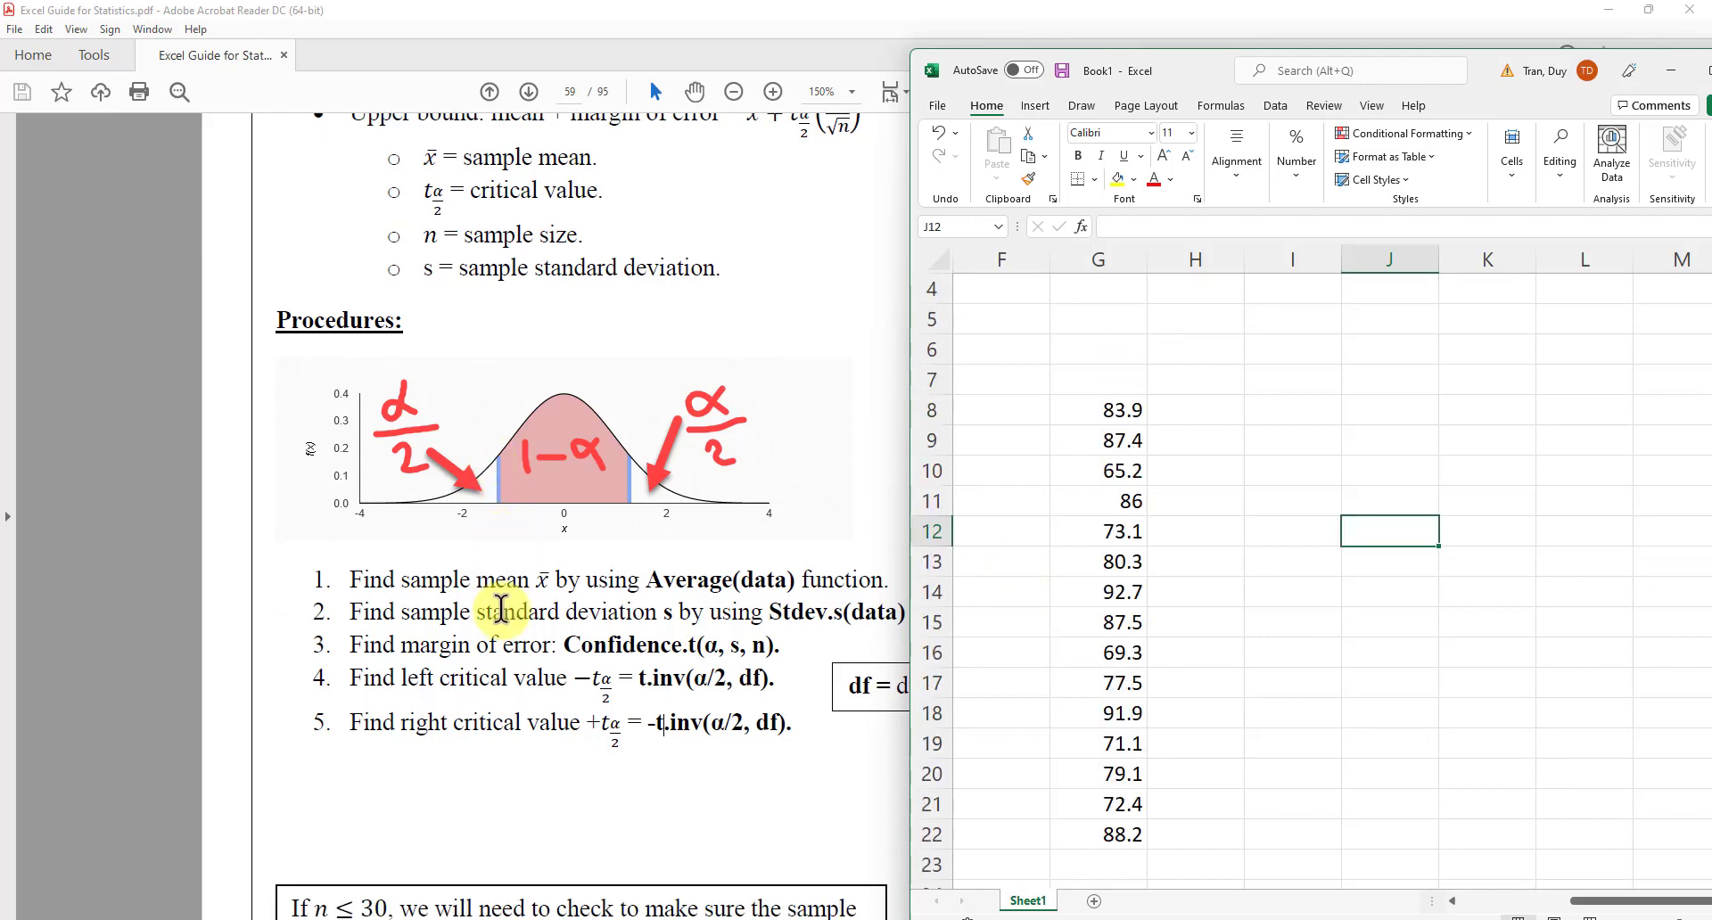
pyautogui.scroll(-10, 505, 616)
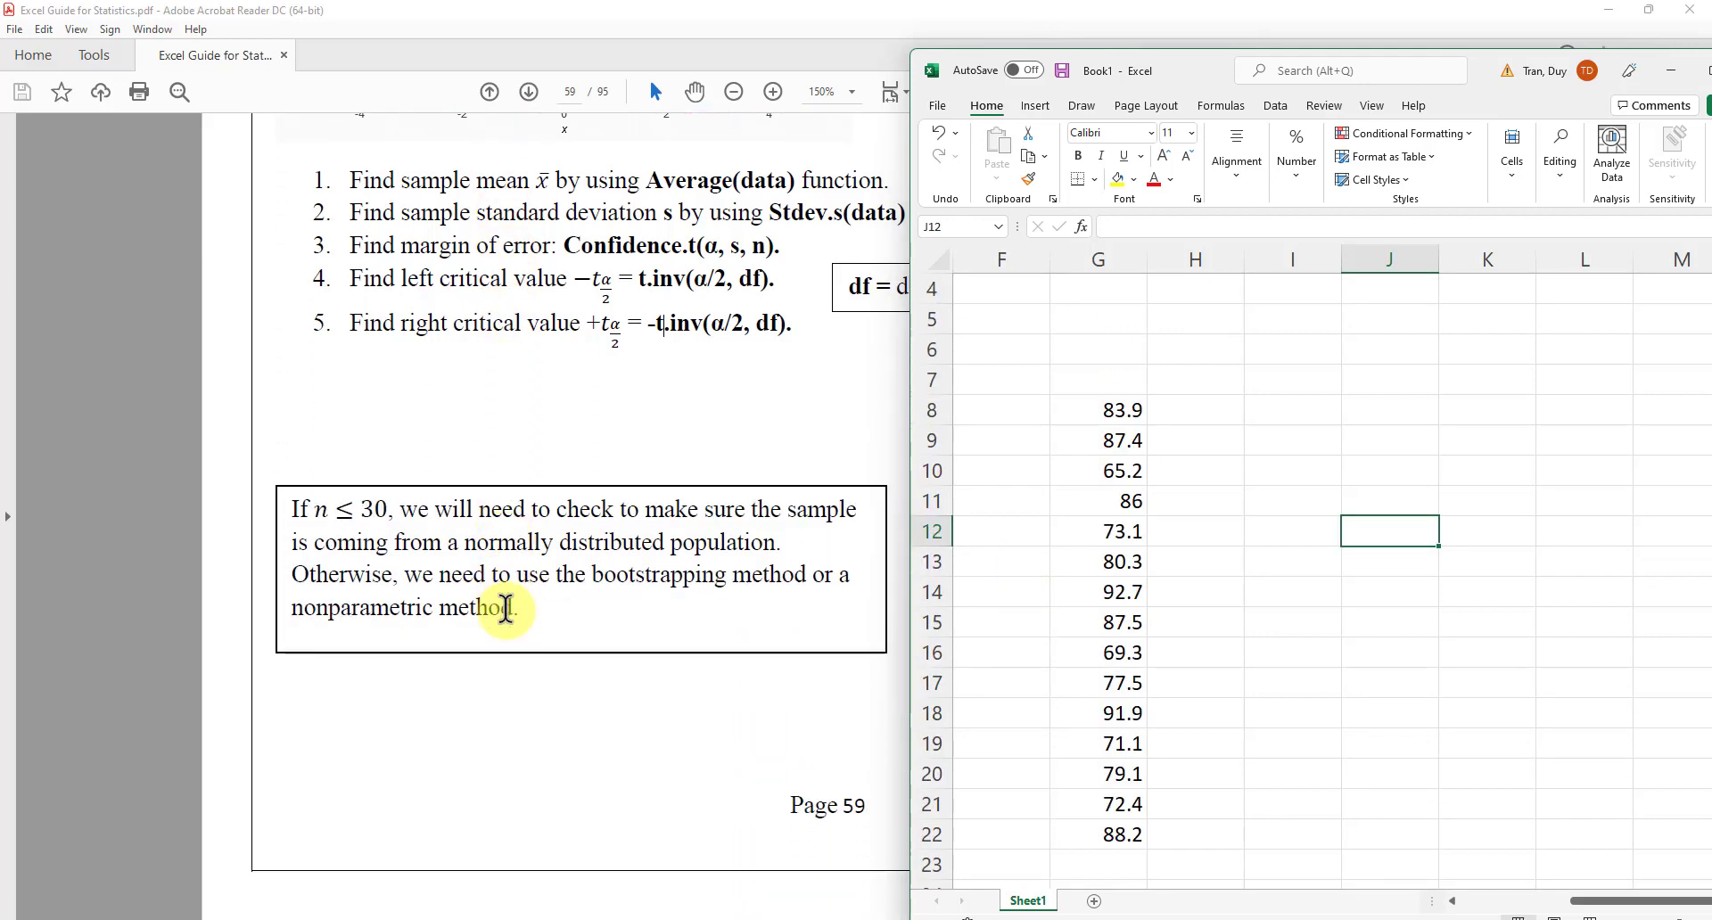
# Step: Enter the heading x-bar in cell I8 and calculate the mean of G8:G22 in I9 with the AVERAGE function
pyautogui.click(1285, 409)
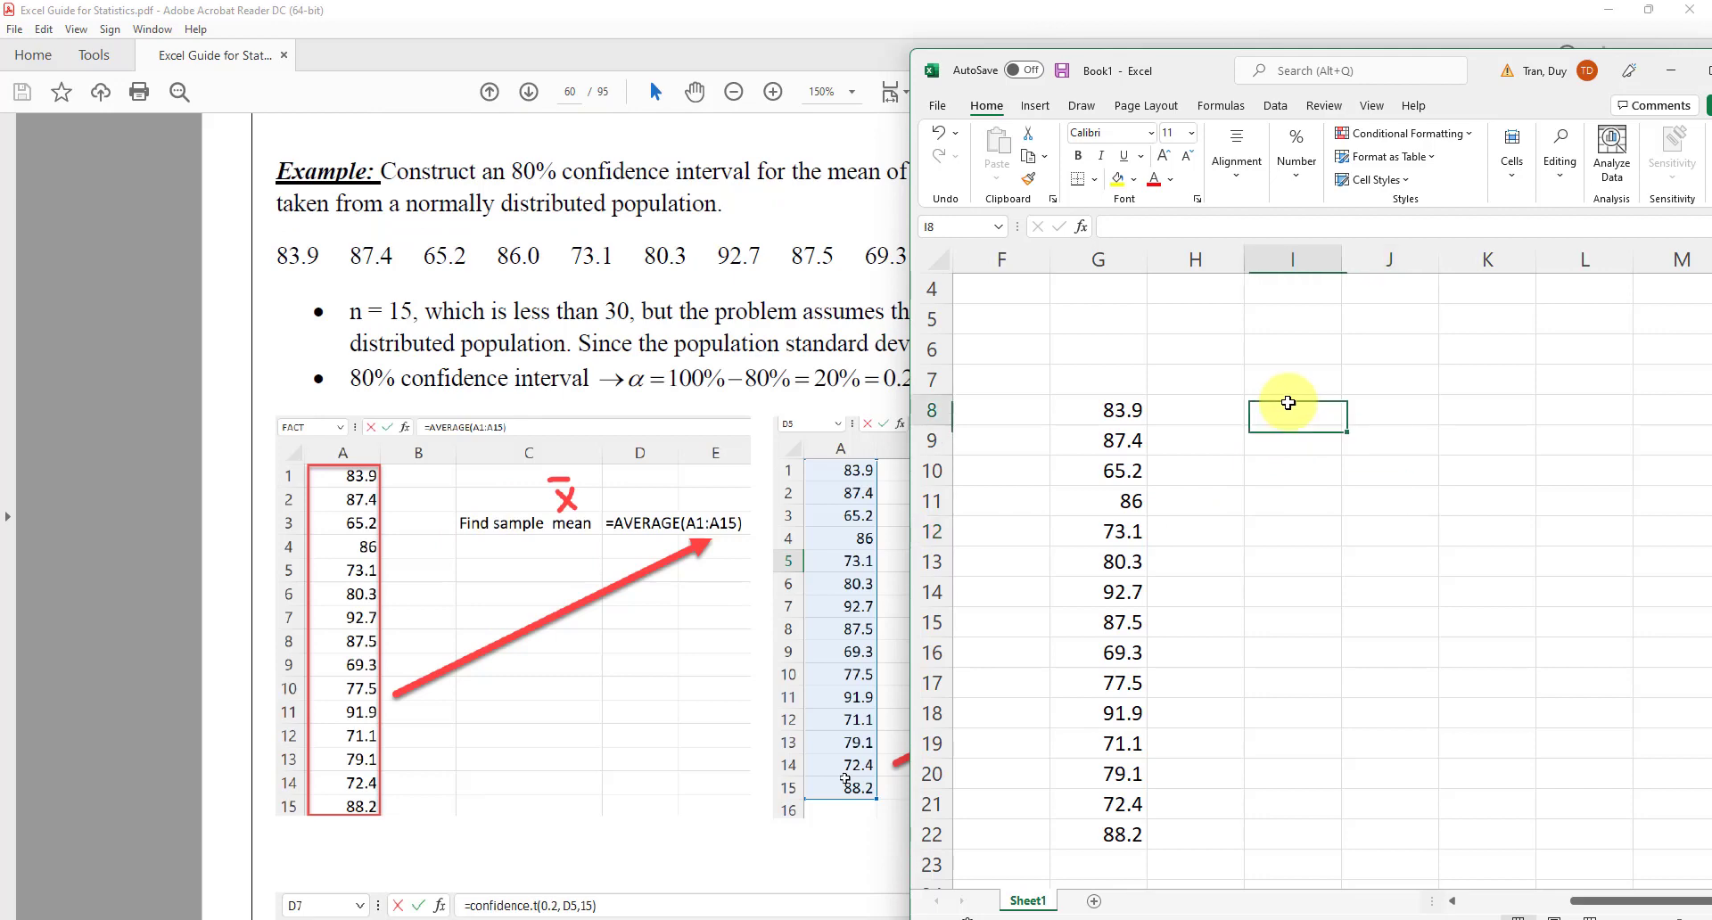
pyautogui.write('x-bar')
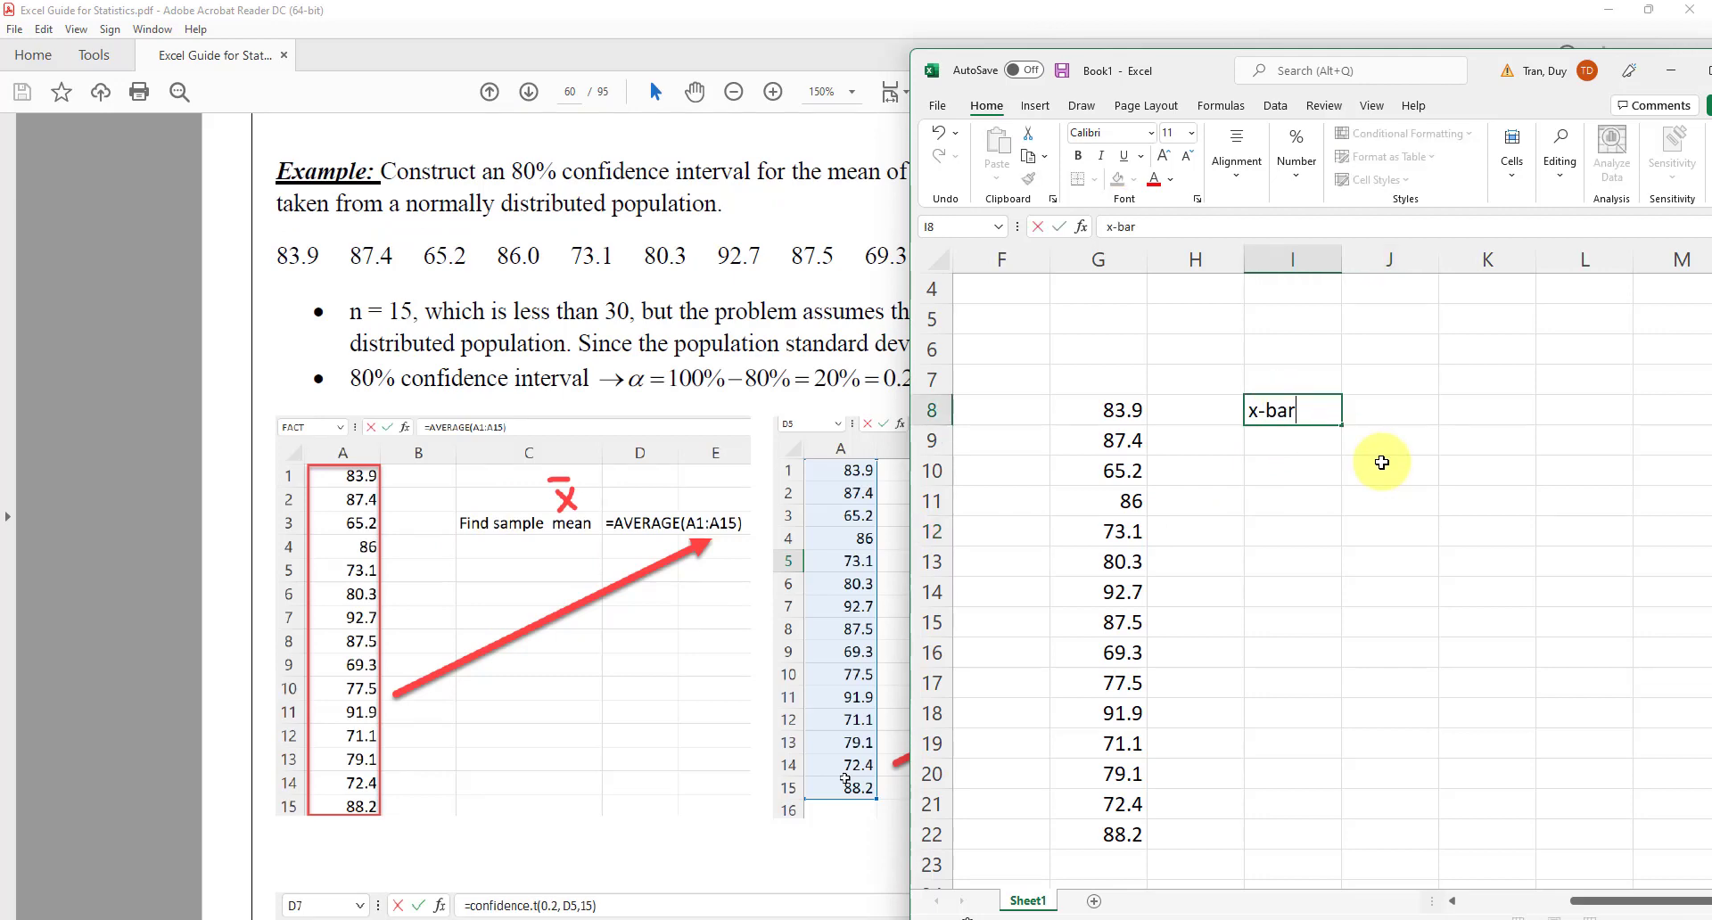
pyautogui.press('Return')
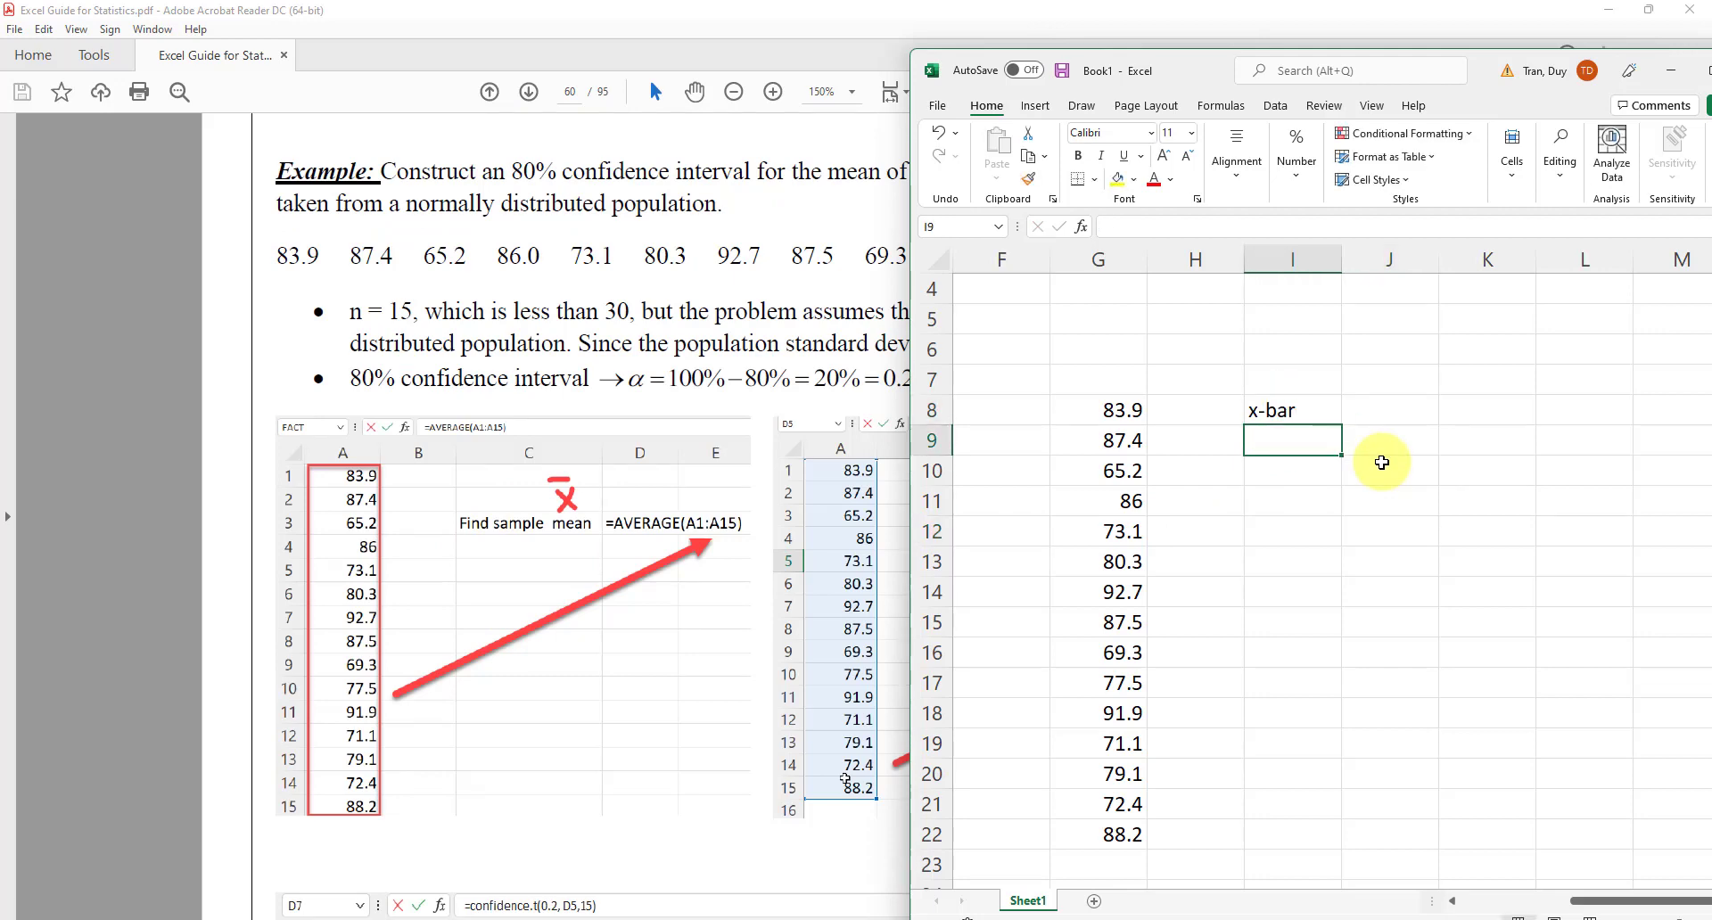
pyautogui.write('=')
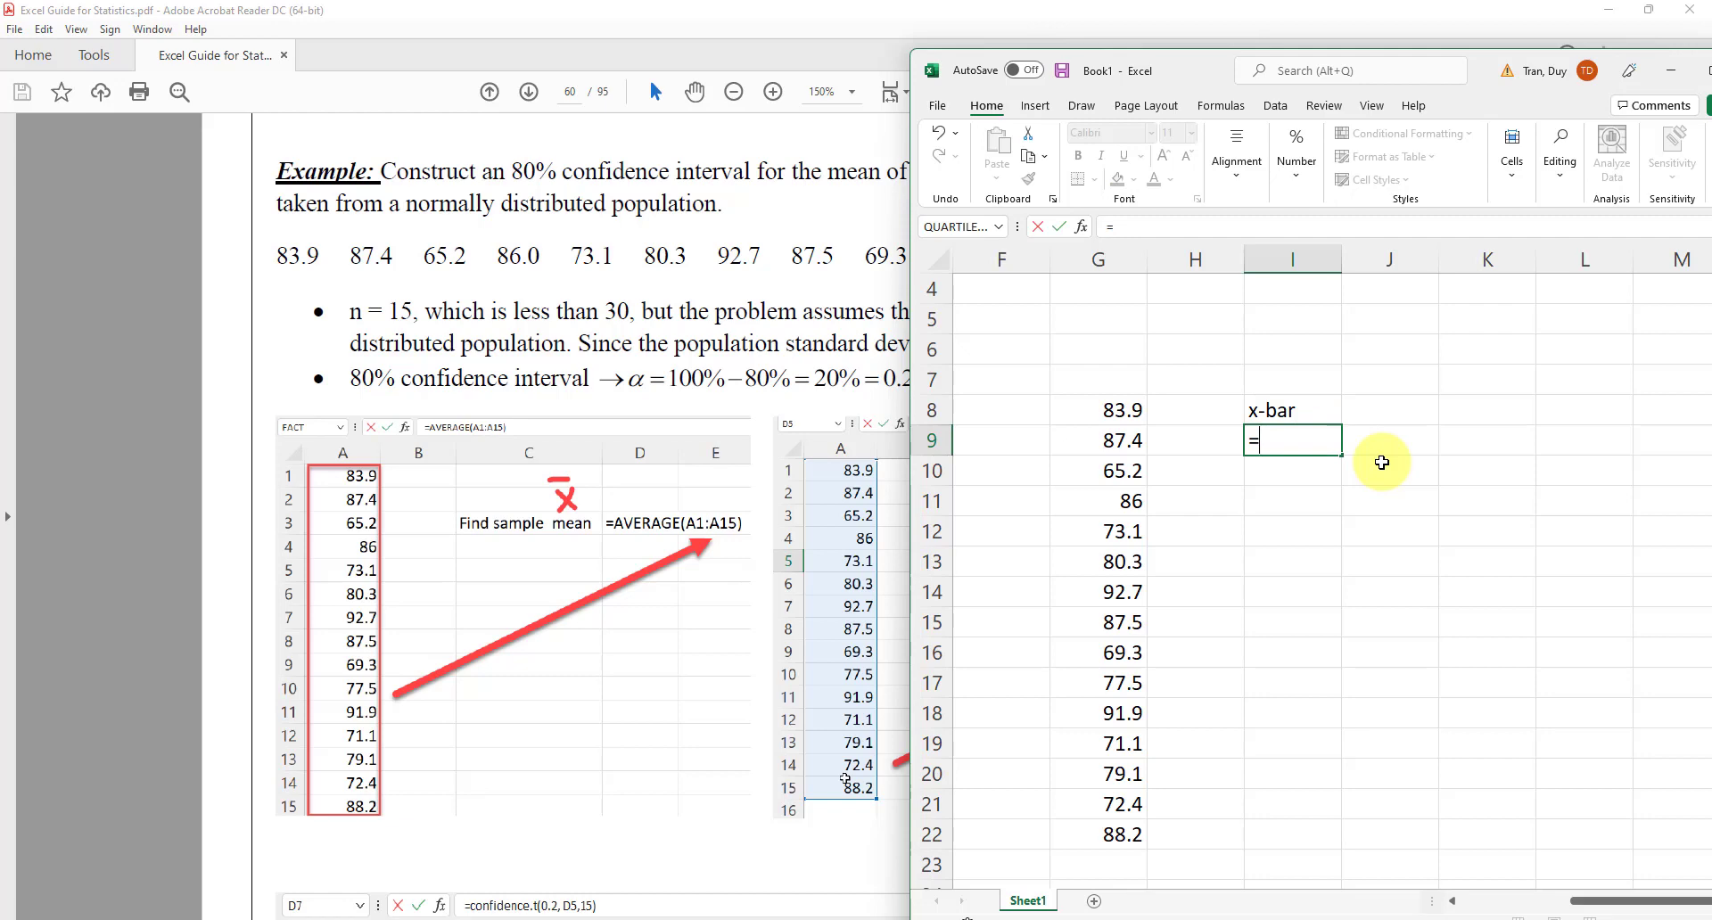
pyautogui.write('aver')
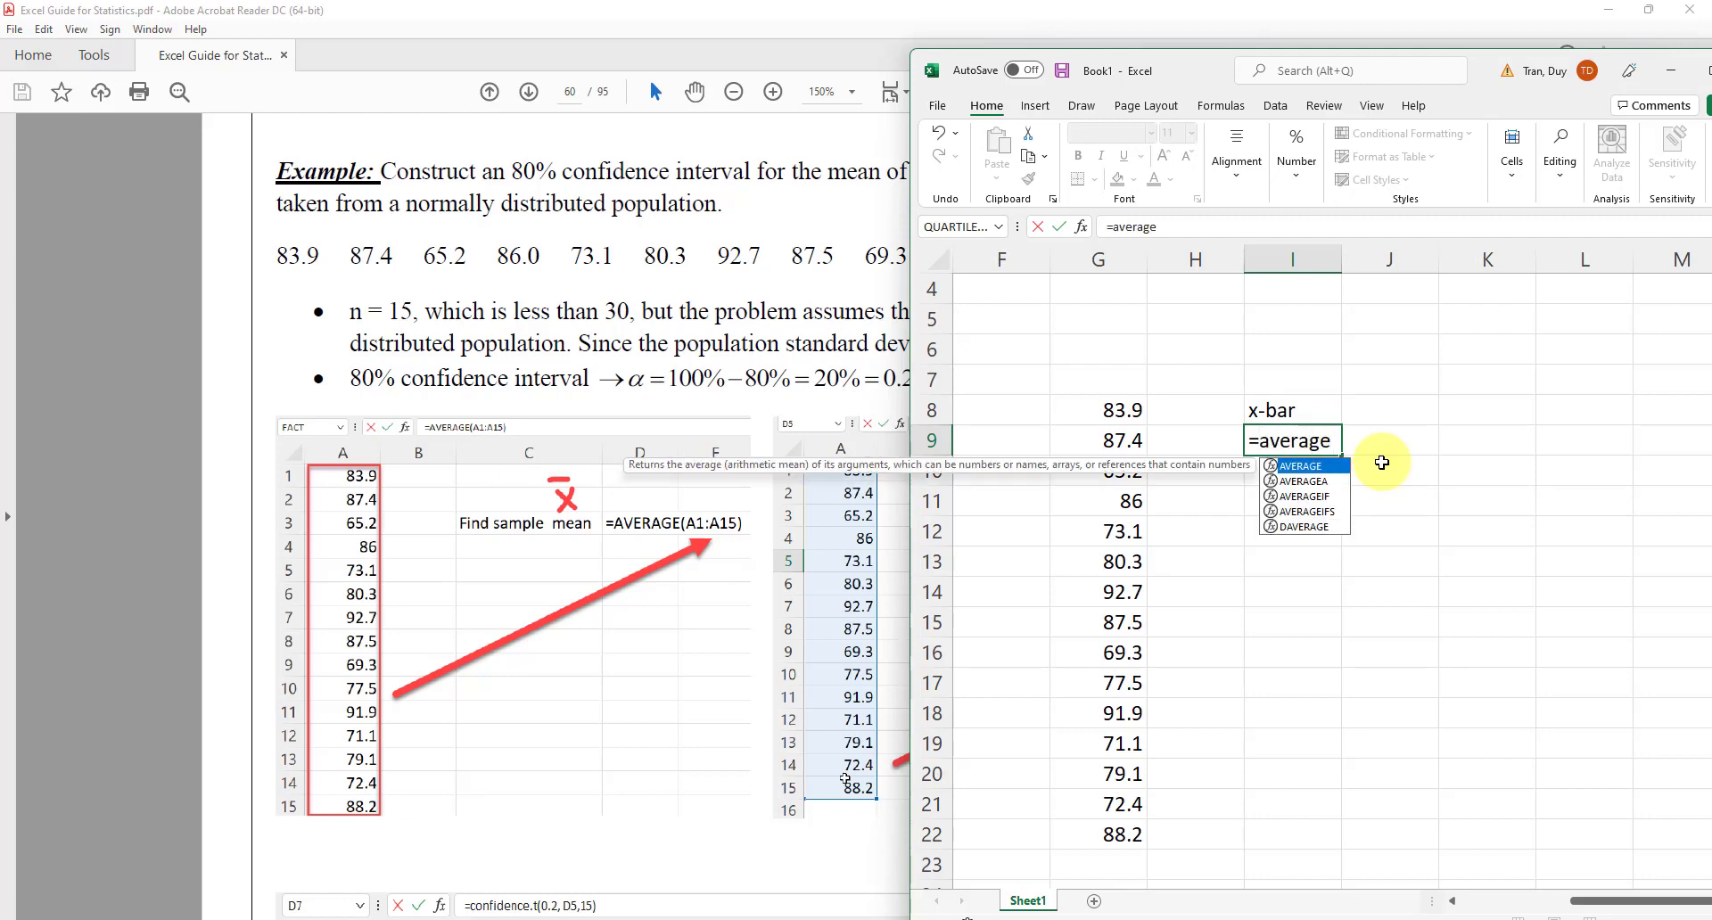
pyautogui.write('age(')
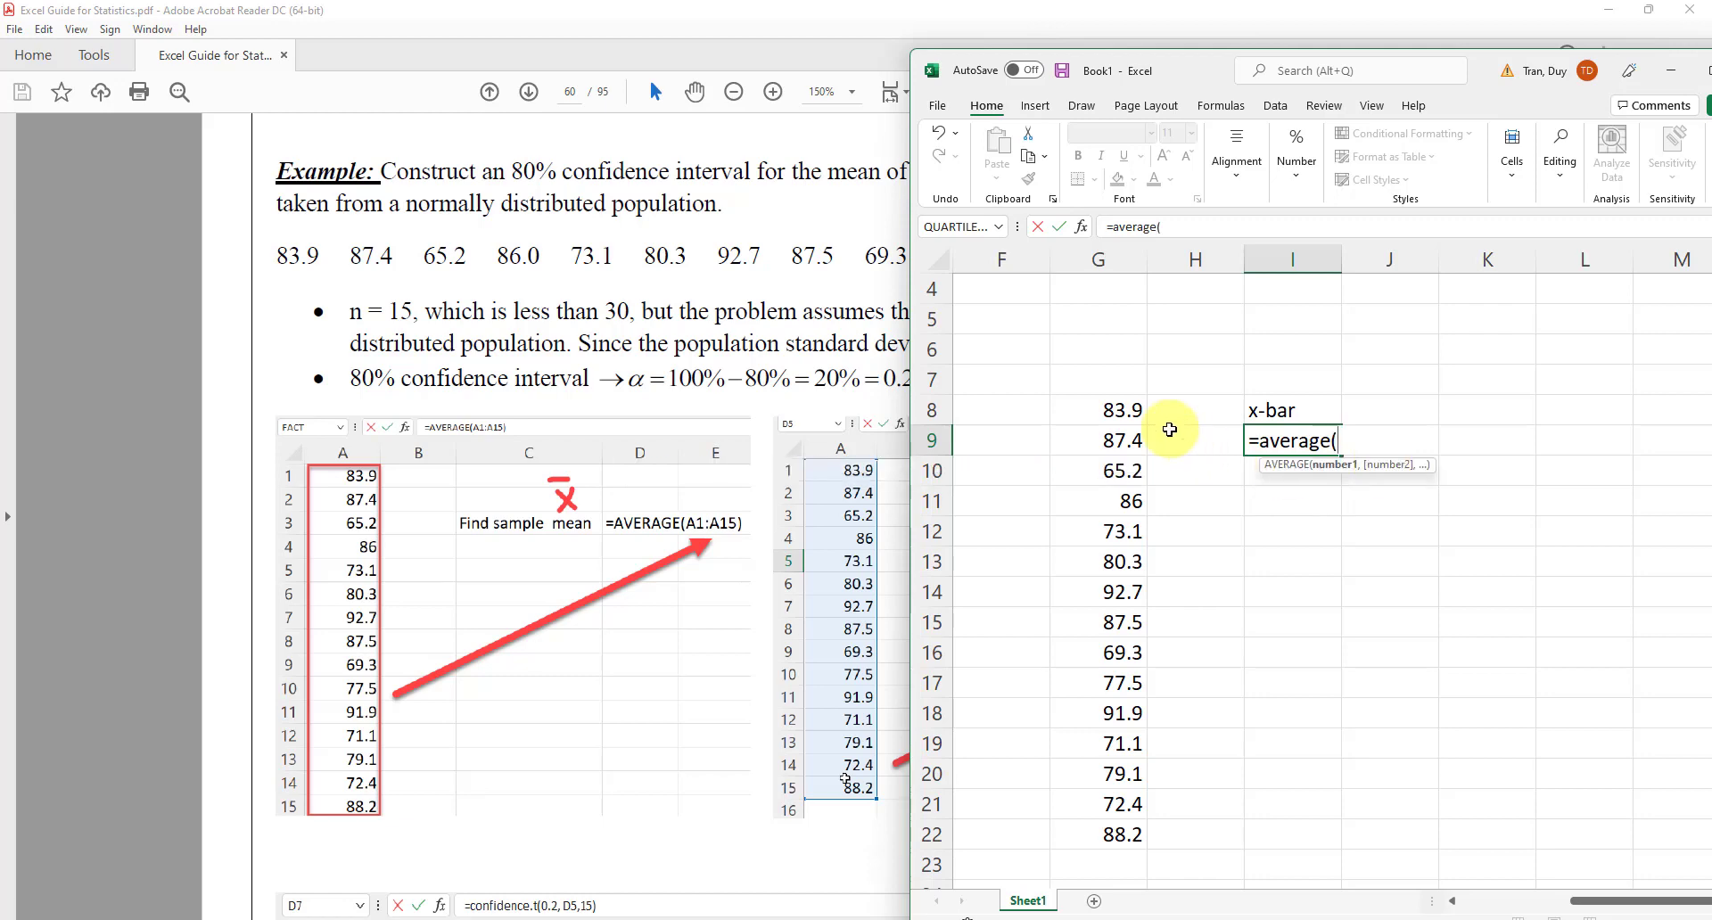
pyautogui.moveTo(1133, 409); pyautogui.dragTo(1106, 839)
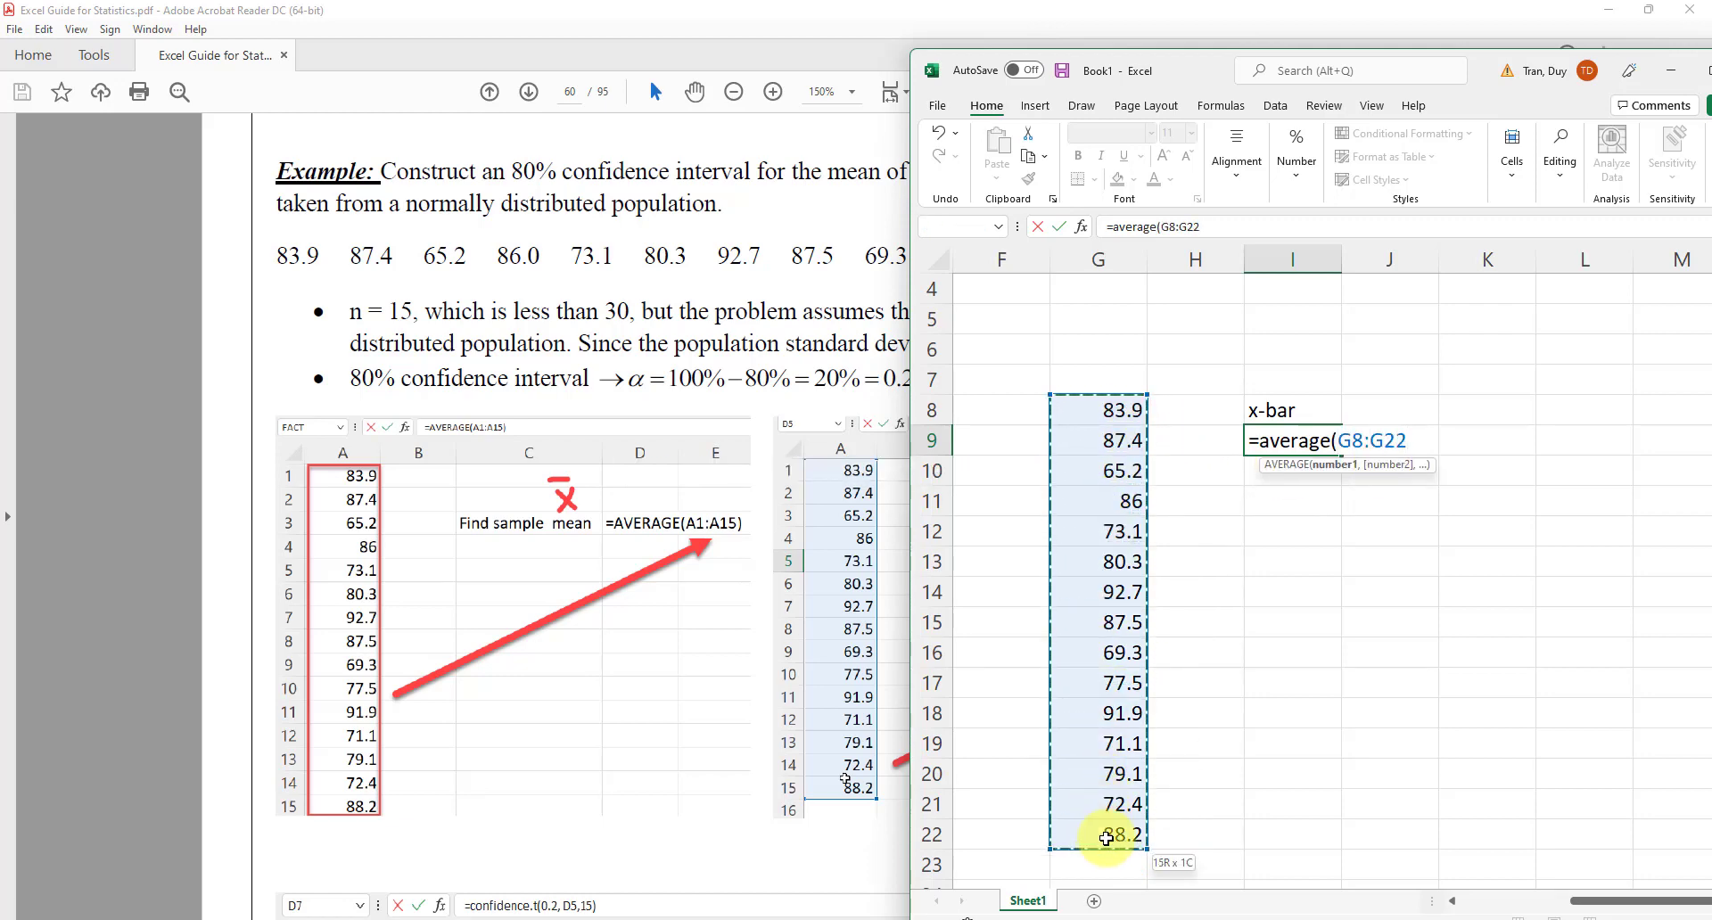
pyautogui.write(')')
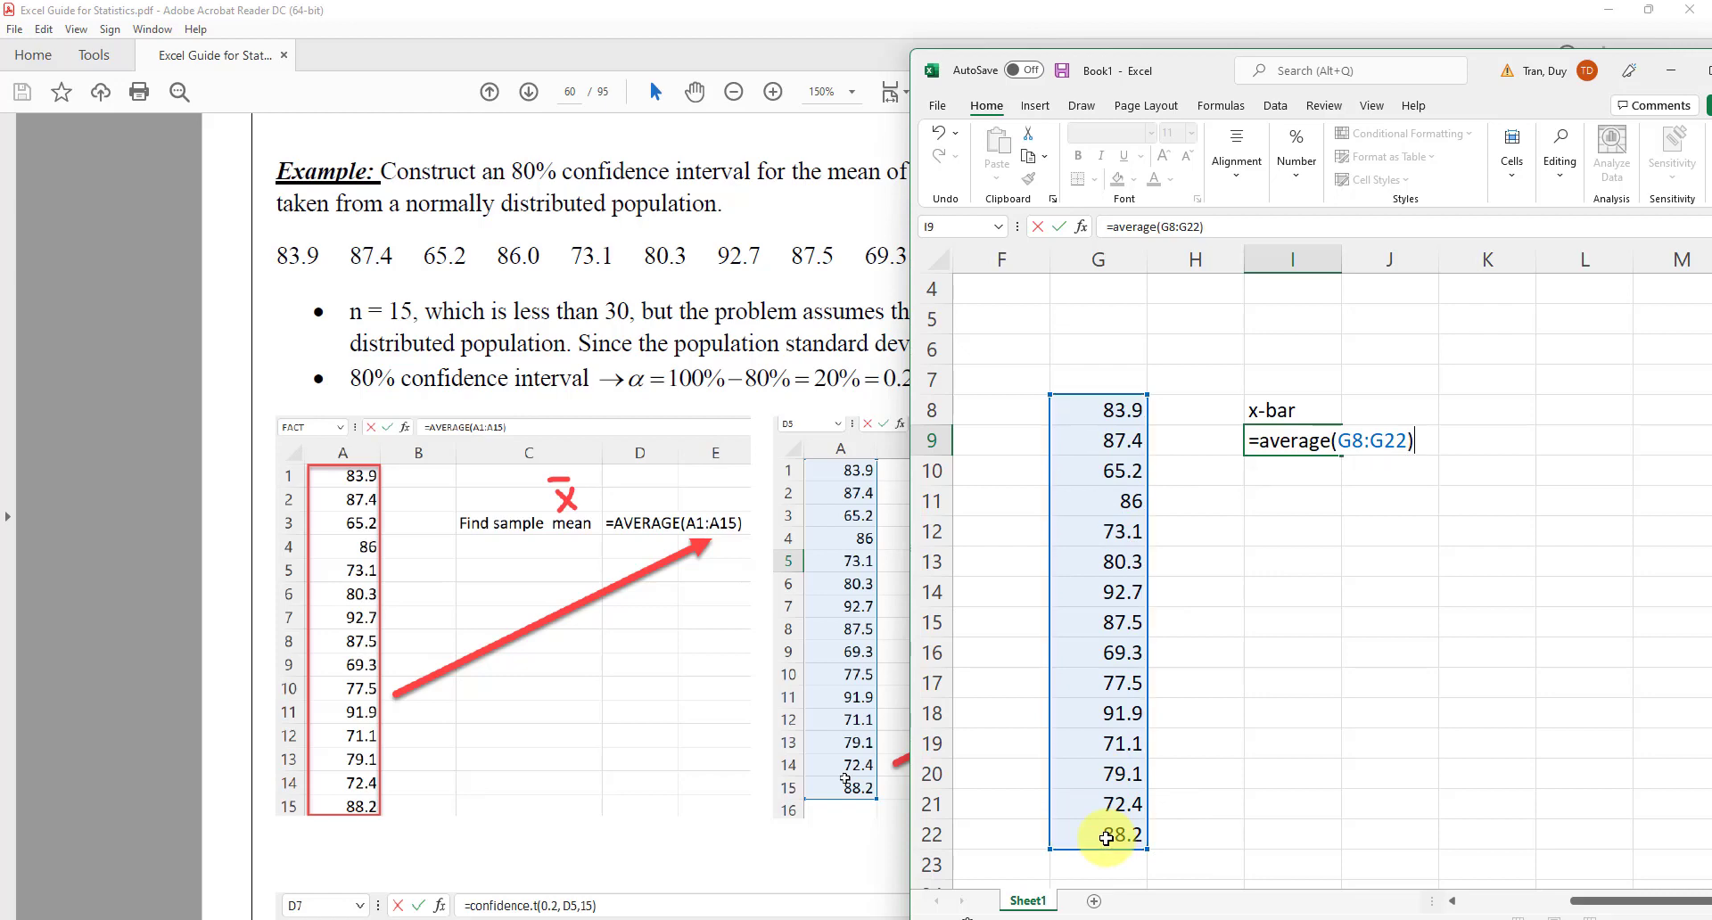
pyautogui.press('Return')
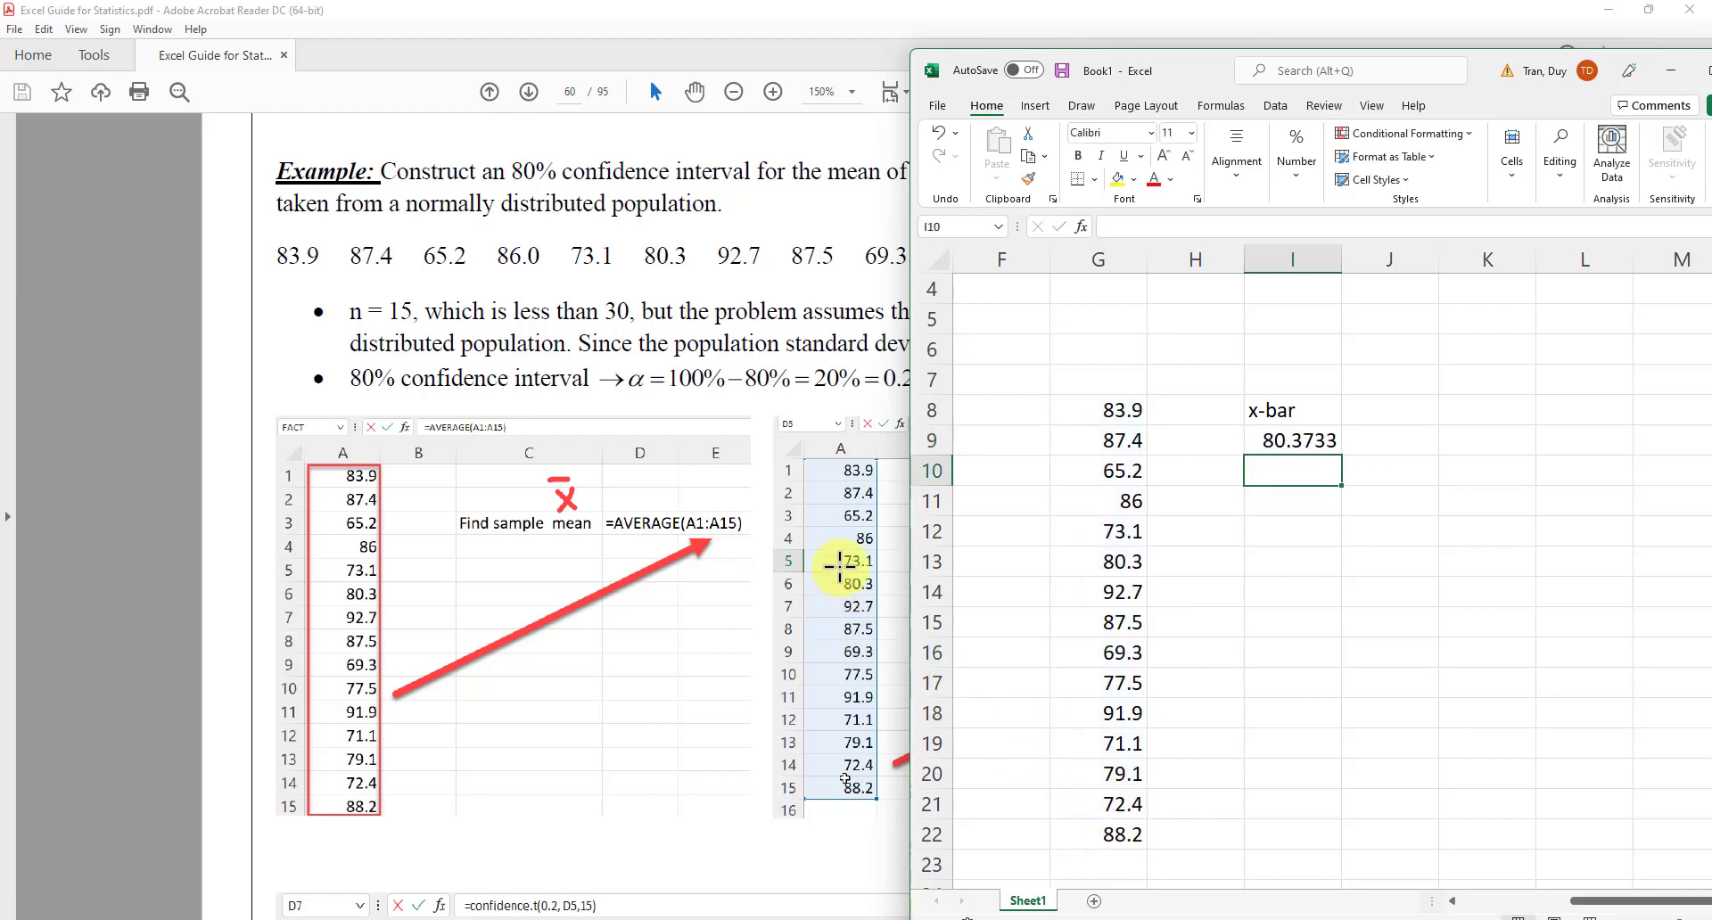
# Step: Check the sample standard deviation example in the PDF guide and enter the heading "sample std" in cell J8 of the Excel sheet
pyautogui.click(700, 860)
pyautogui.scroll(-1, 1184, 592)
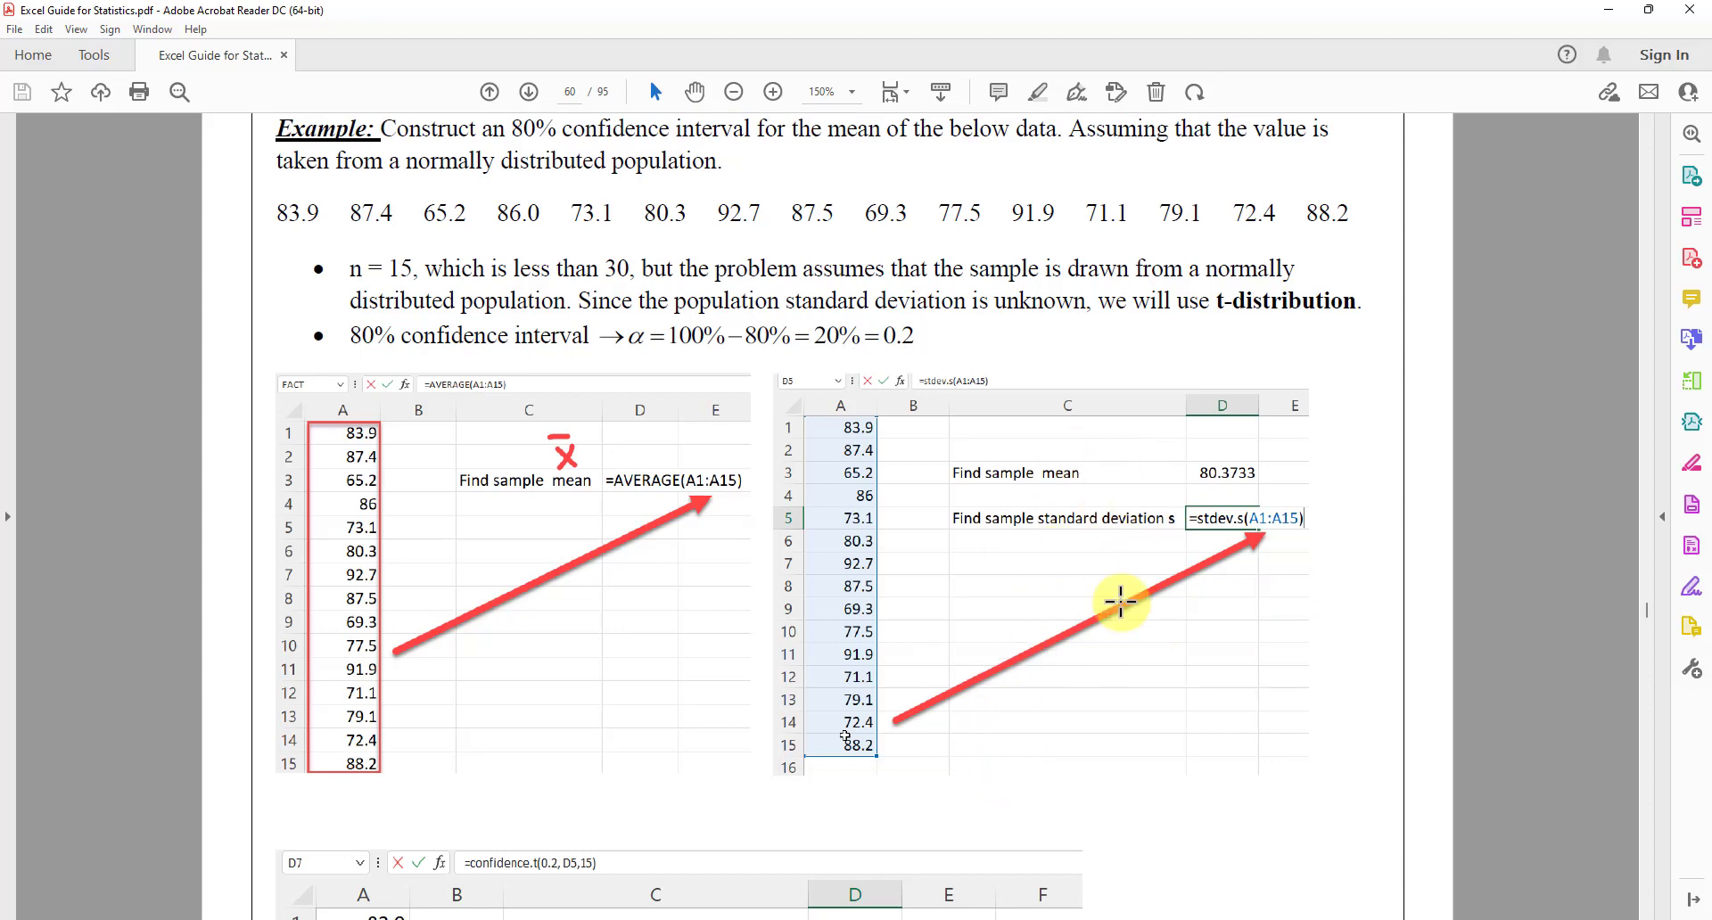
pyautogui.click(935, 919)
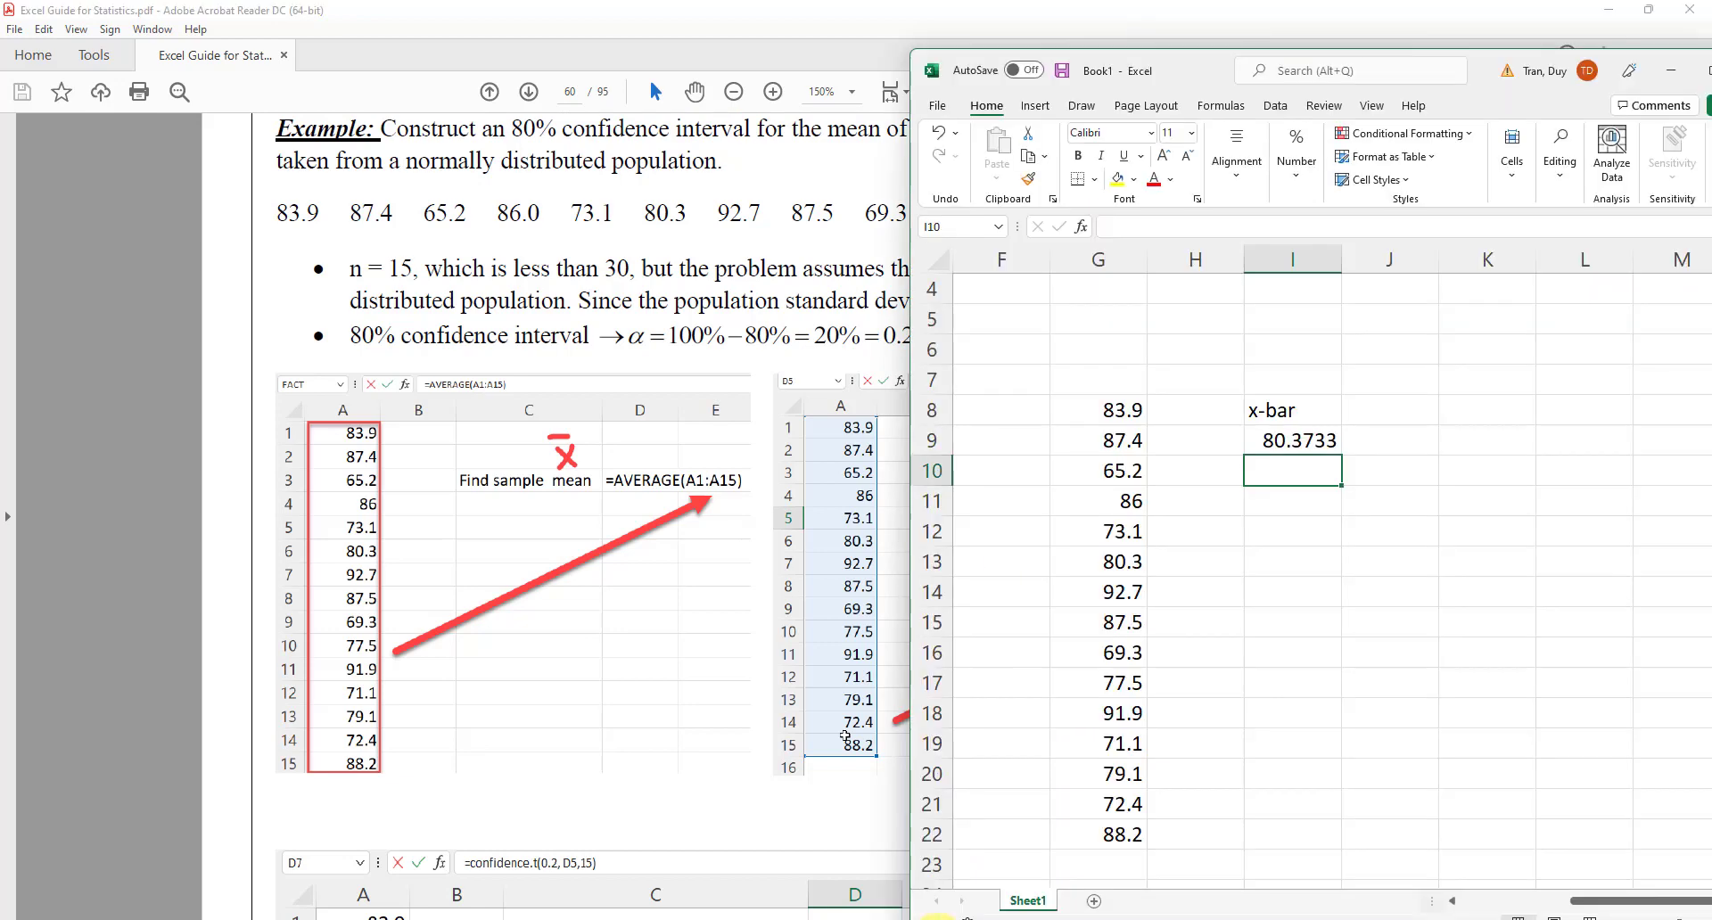
pyautogui.press('Right')
pyautogui.press('Up')
pyautogui.press('Up')
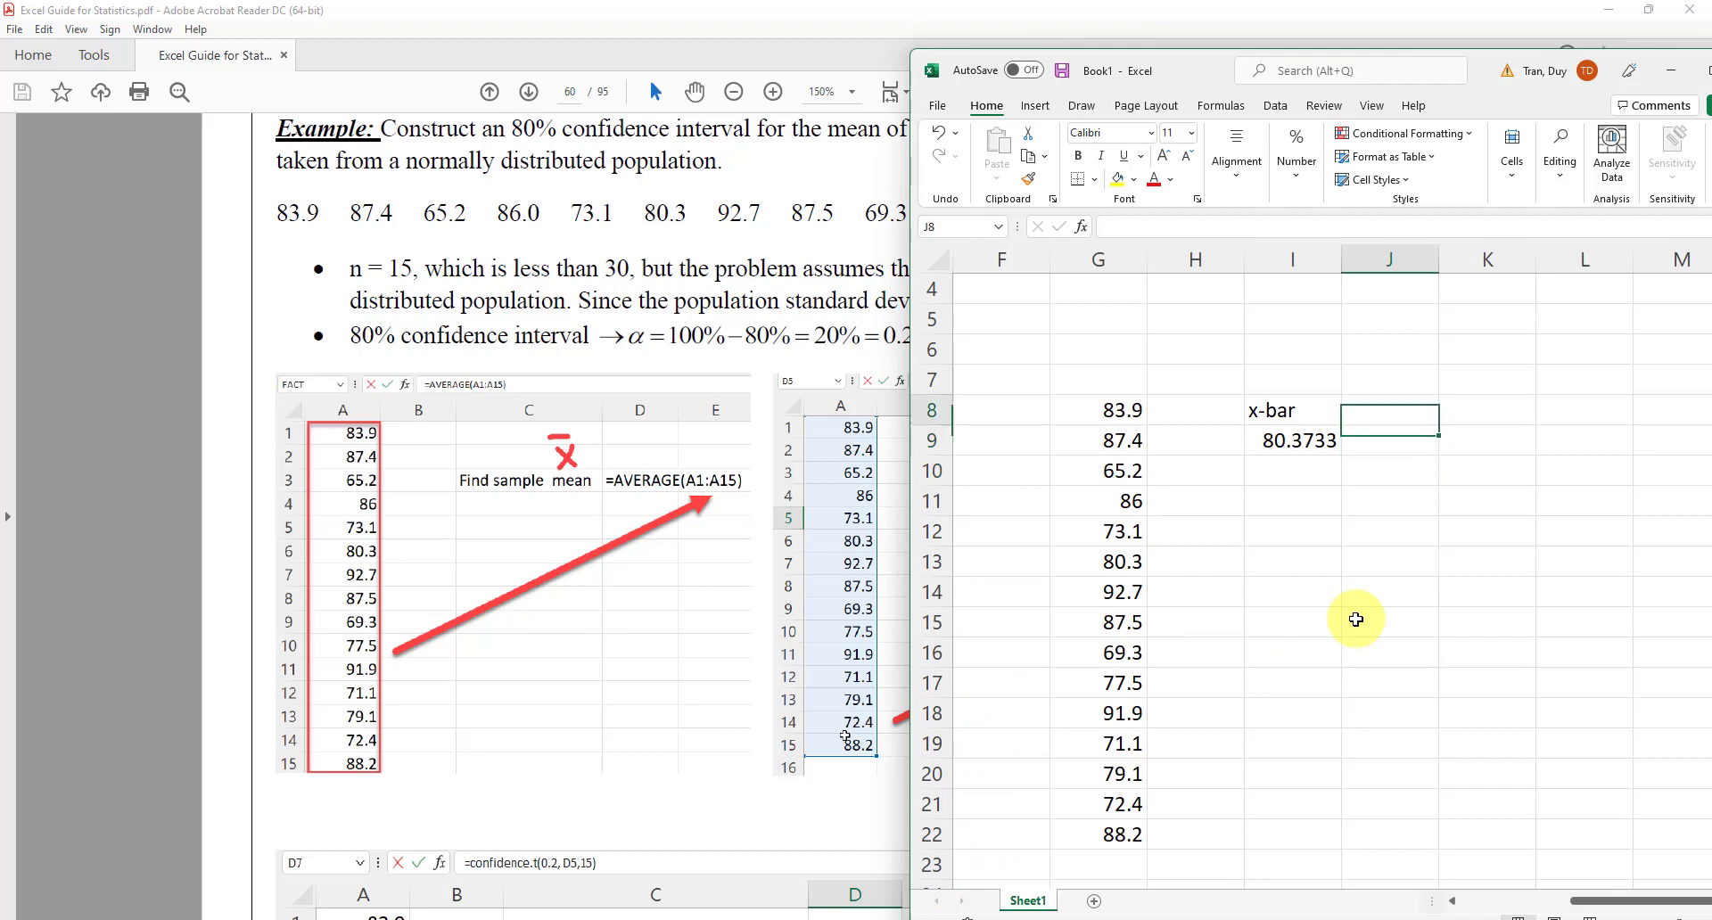
pyautogui.write('sample')
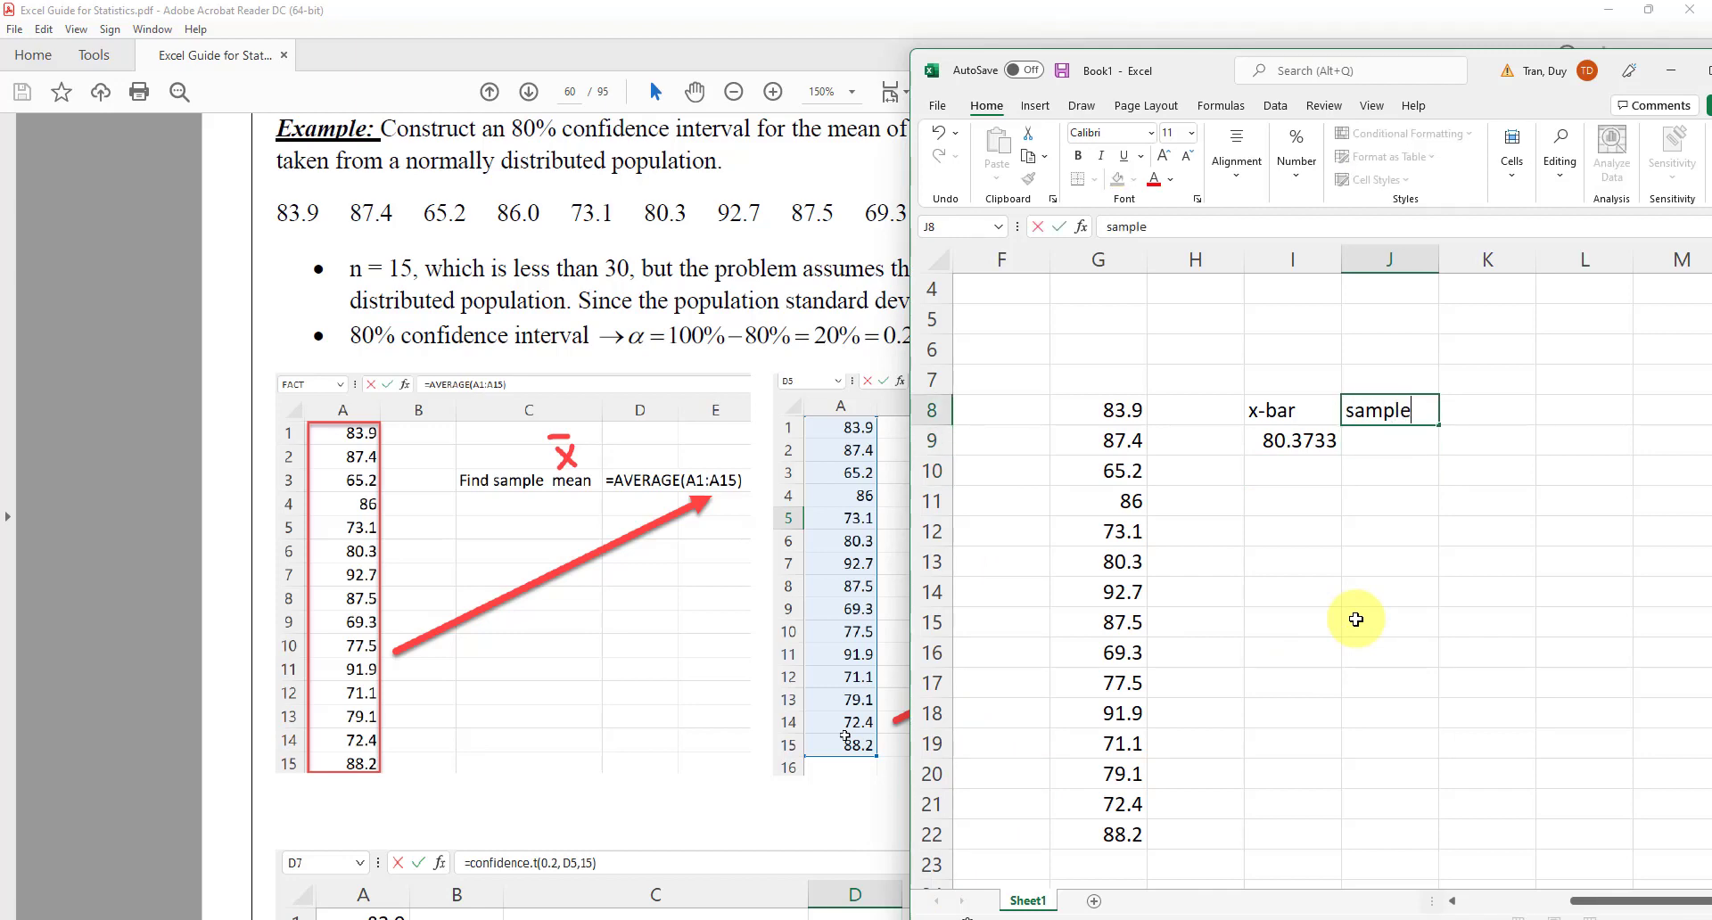
pyautogui.write(' std')
pyautogui.press('Return')
# Step: Widen column J and replace the heading in cell J8 with s
pyautogui.moveTo(1439, 265); pyautogui.dragTo(1494, 268)
pyautogui.click(1436, 412)
pyautogui.write('s')
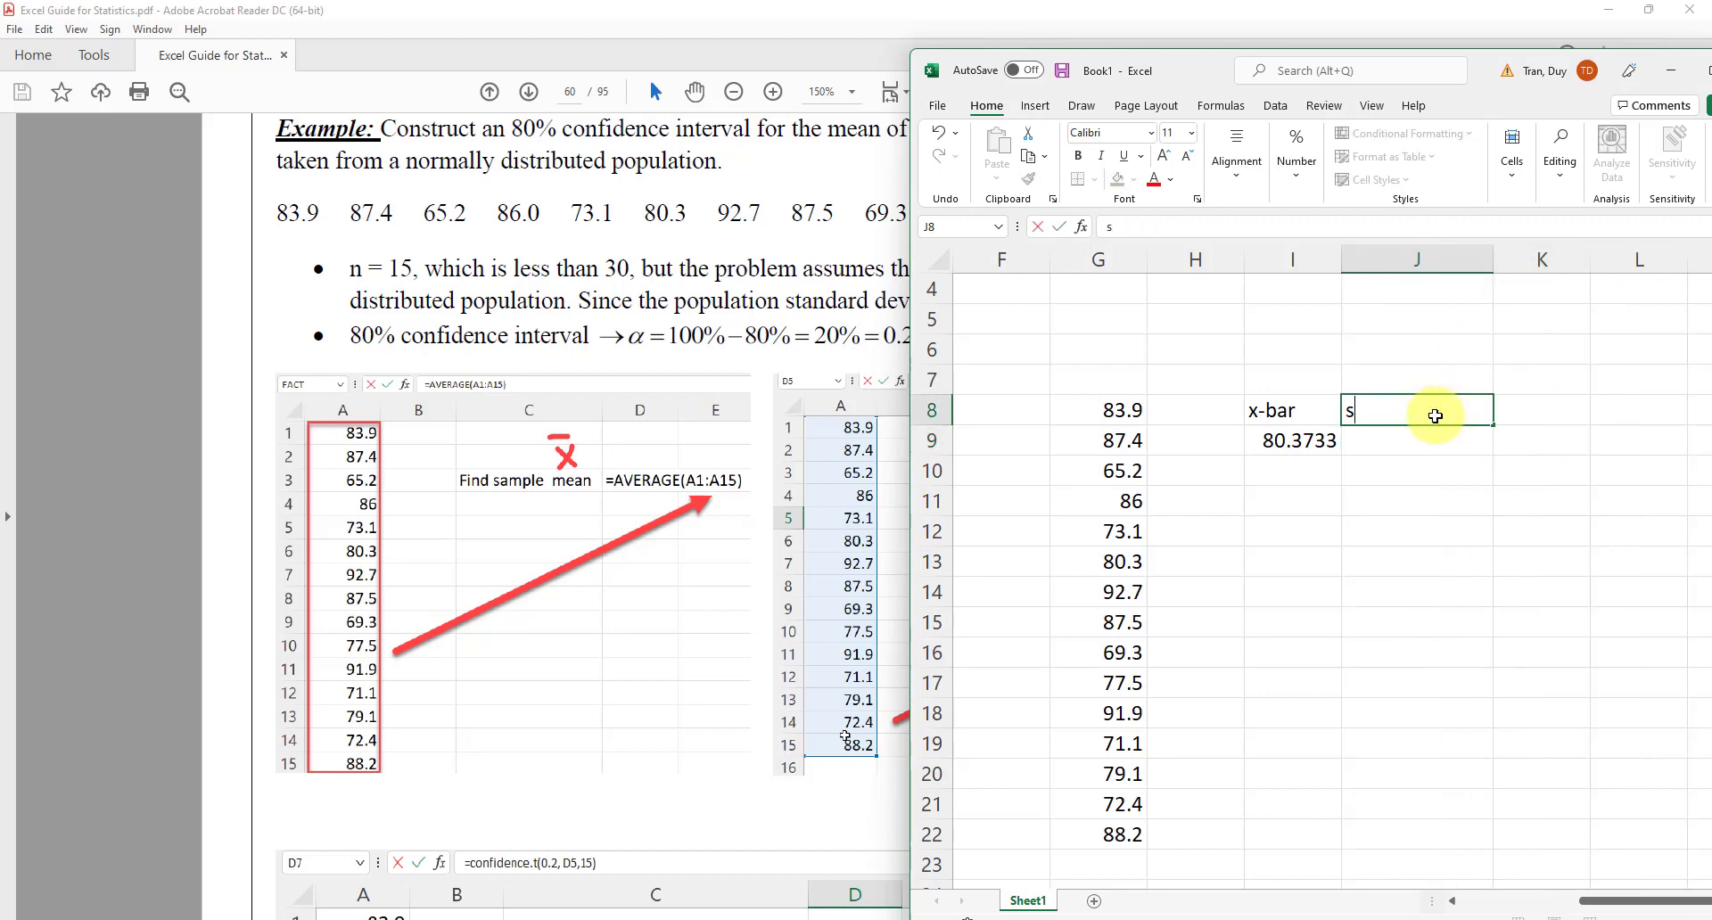
pyautogui.press('Return')
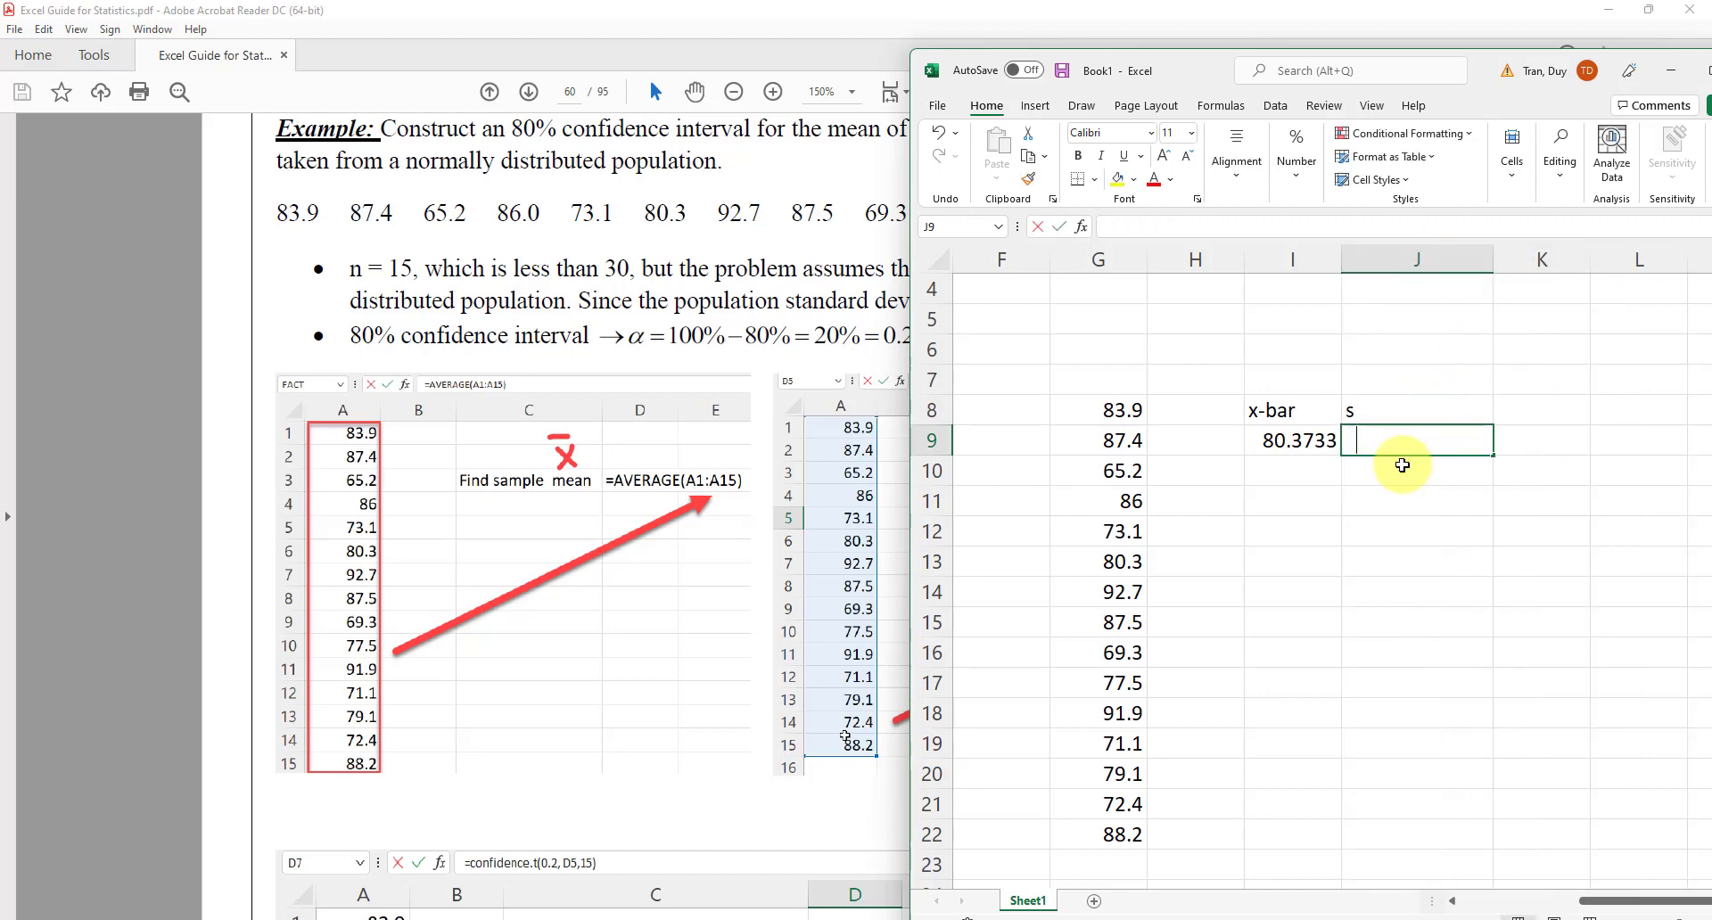
# Step: Calculate the sample standard deviation of G8:G22 in cell J9 with the STDEV.S function
pyautogui.write('=s')
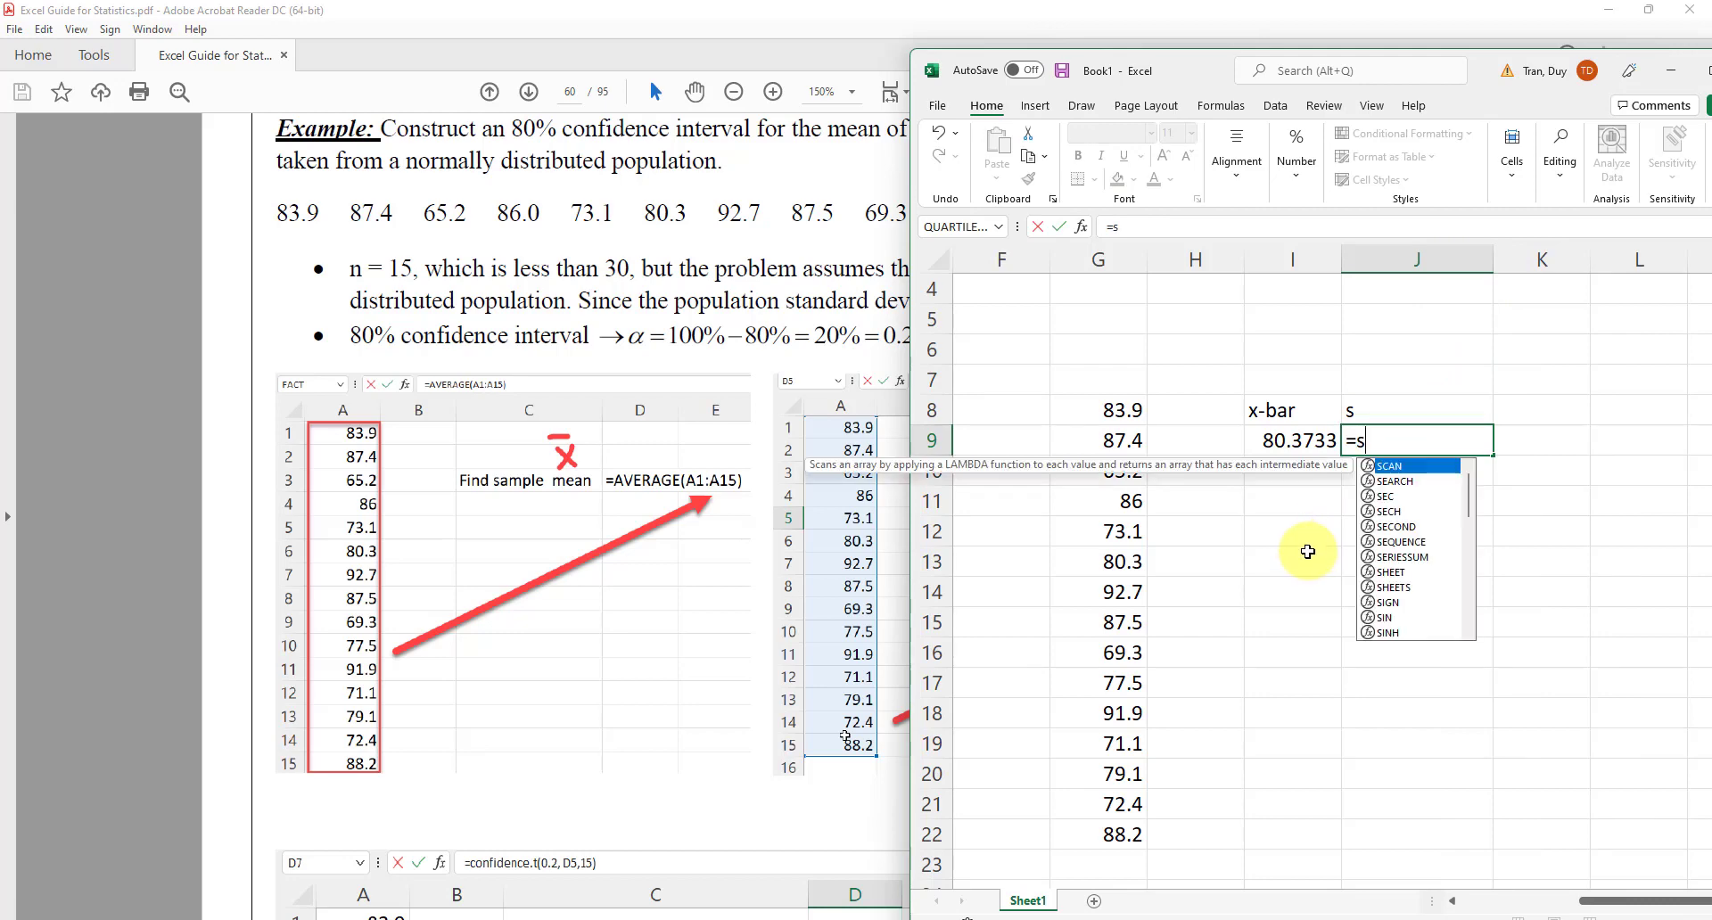
pyautogui.write('tdev')
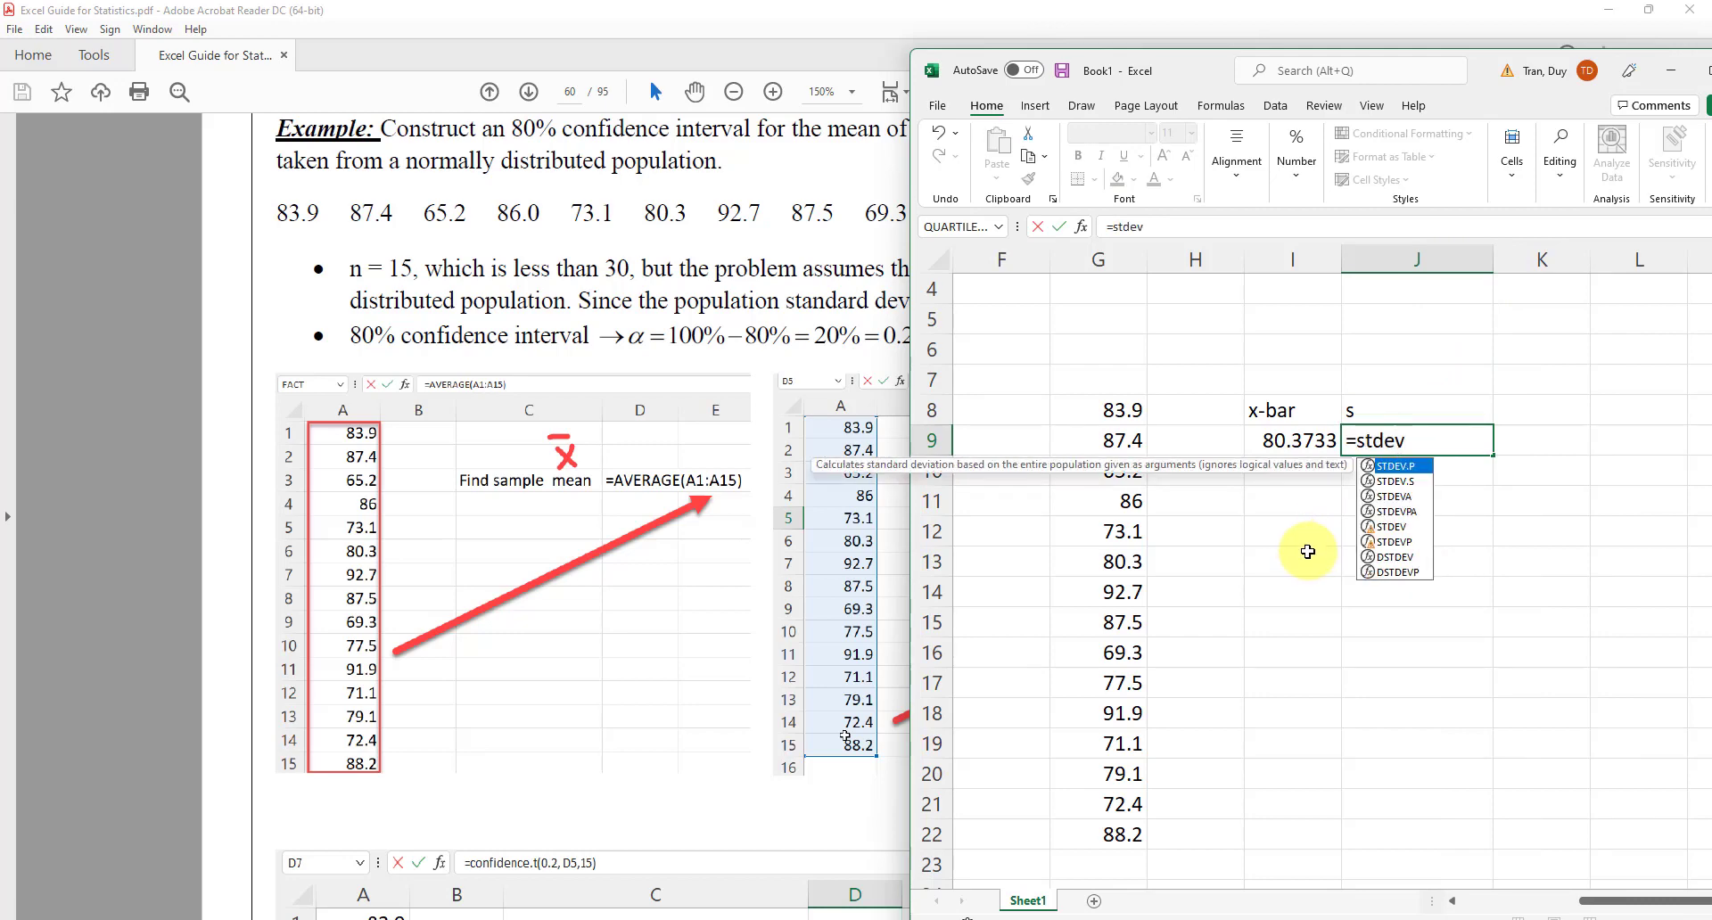
pyautogui.write('.s')
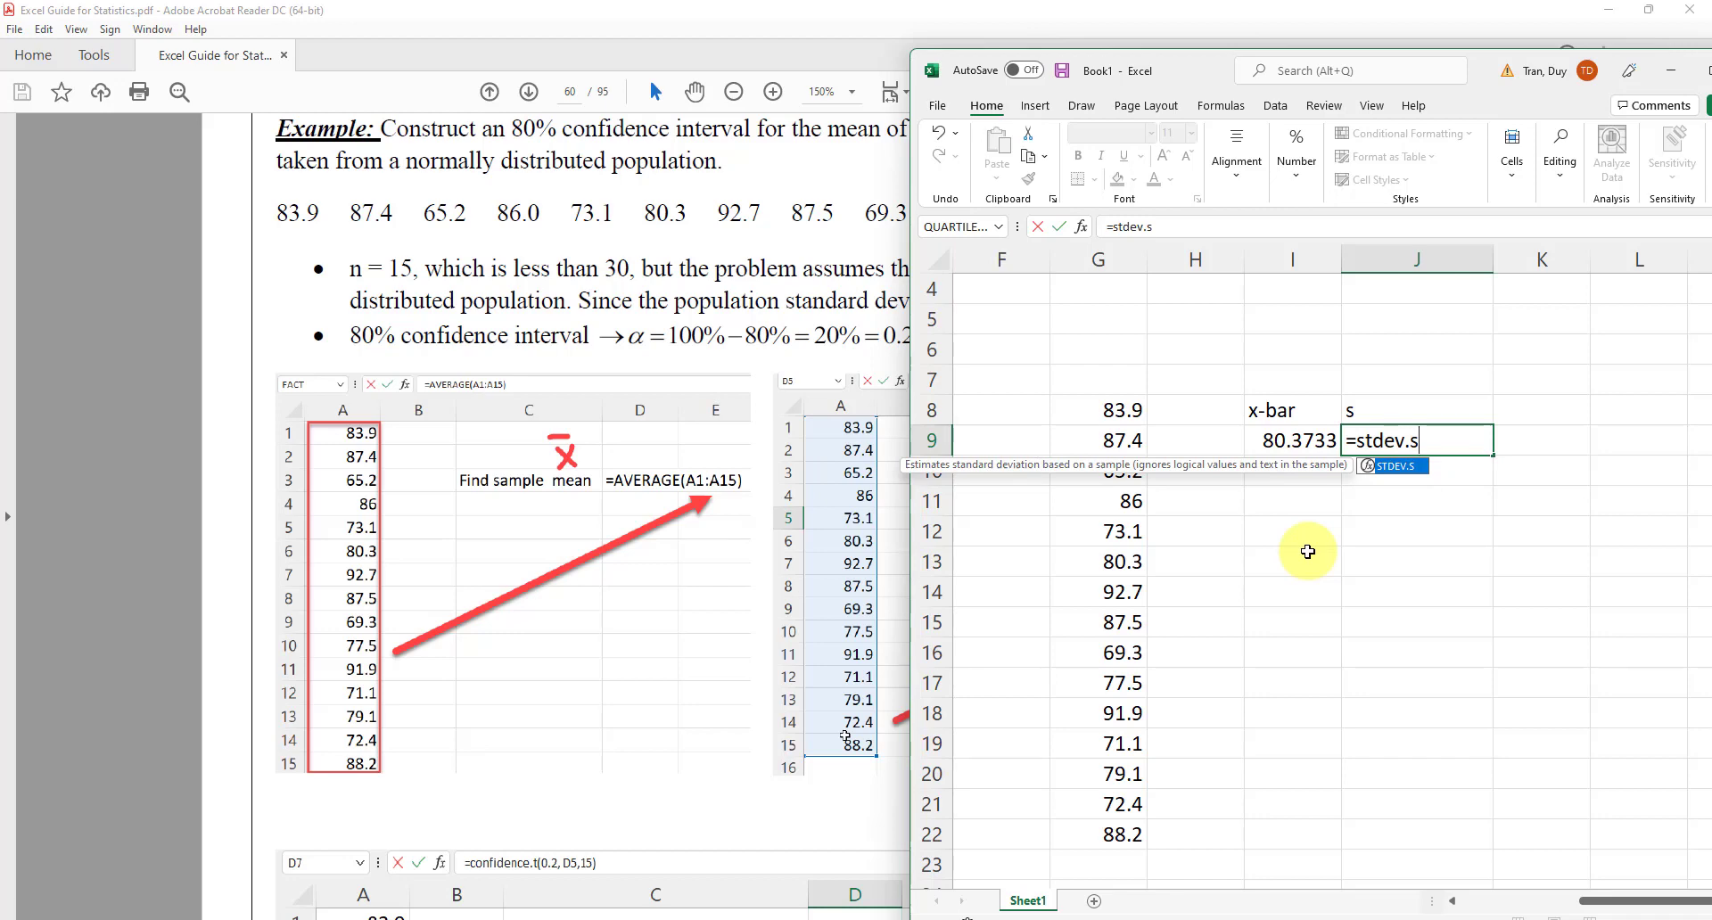
pyautogui.write('(')
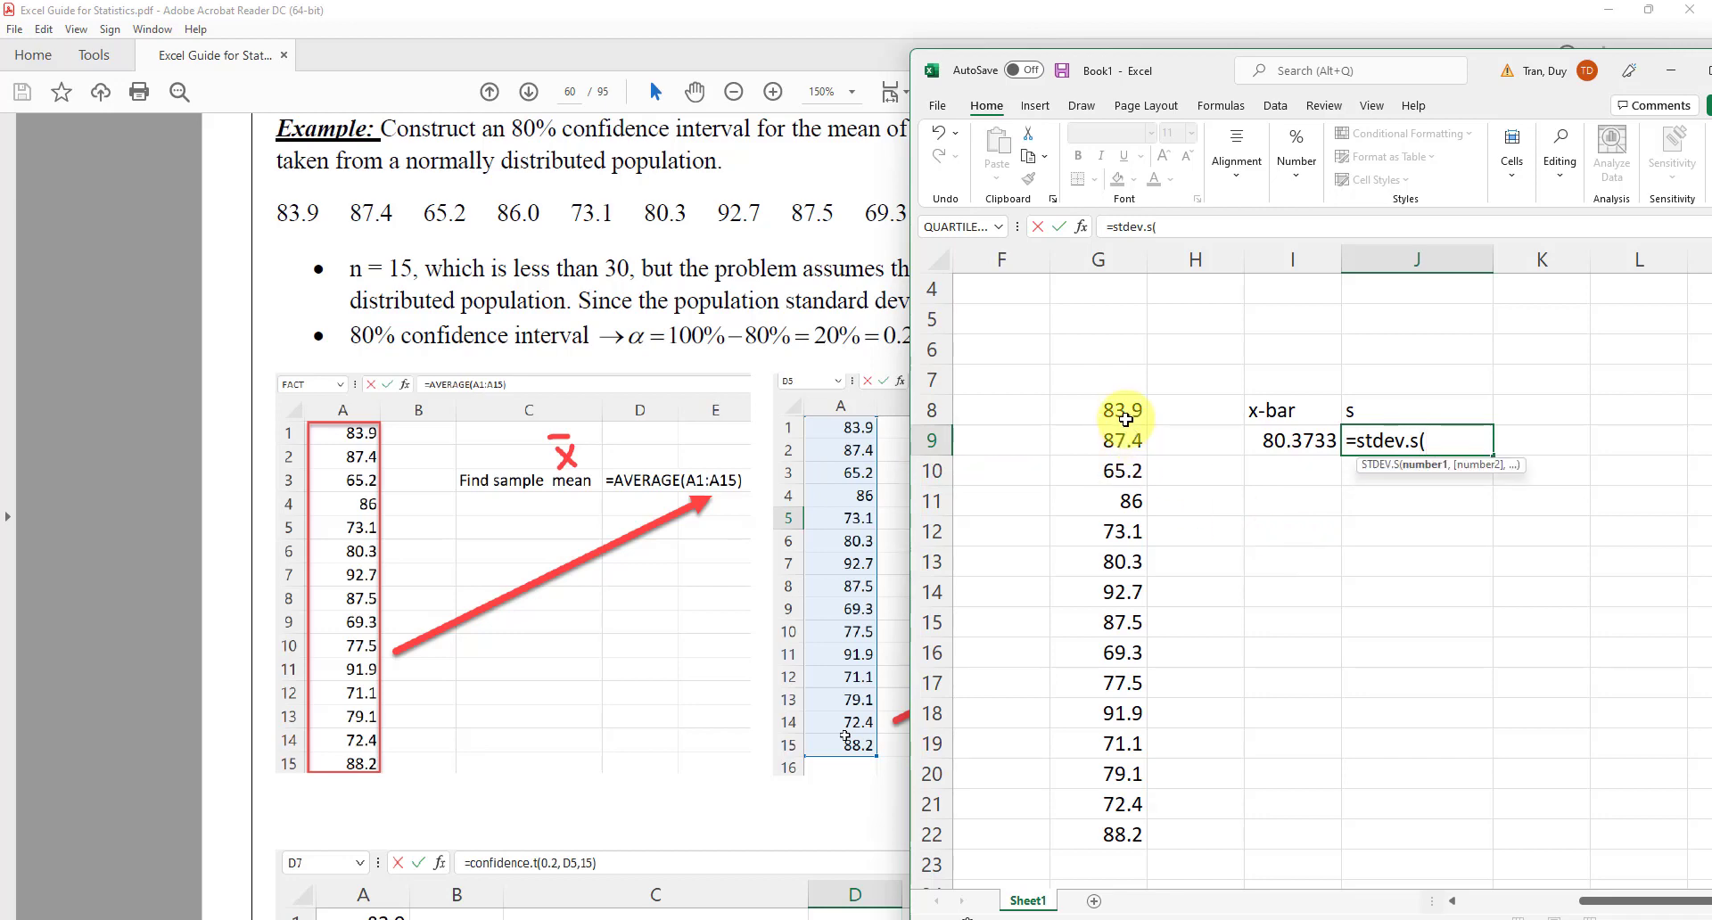
pyautogui.moveTo(1126, 411); pyautogui.dragTo(1095, 826)
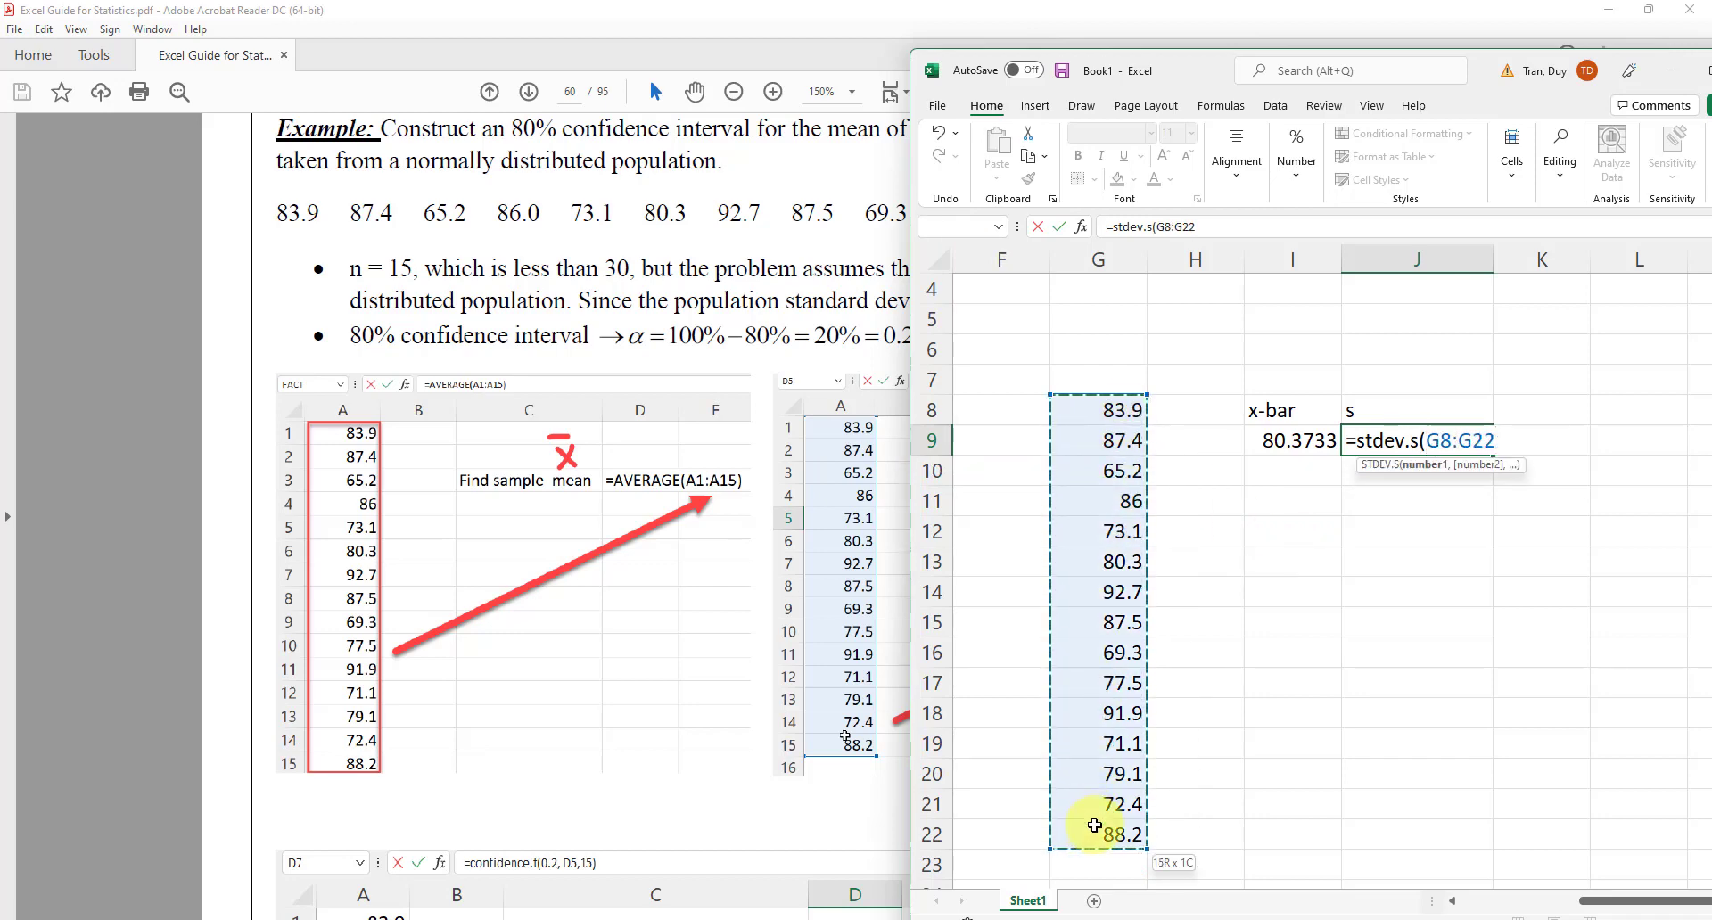
pyautogui.write(')')
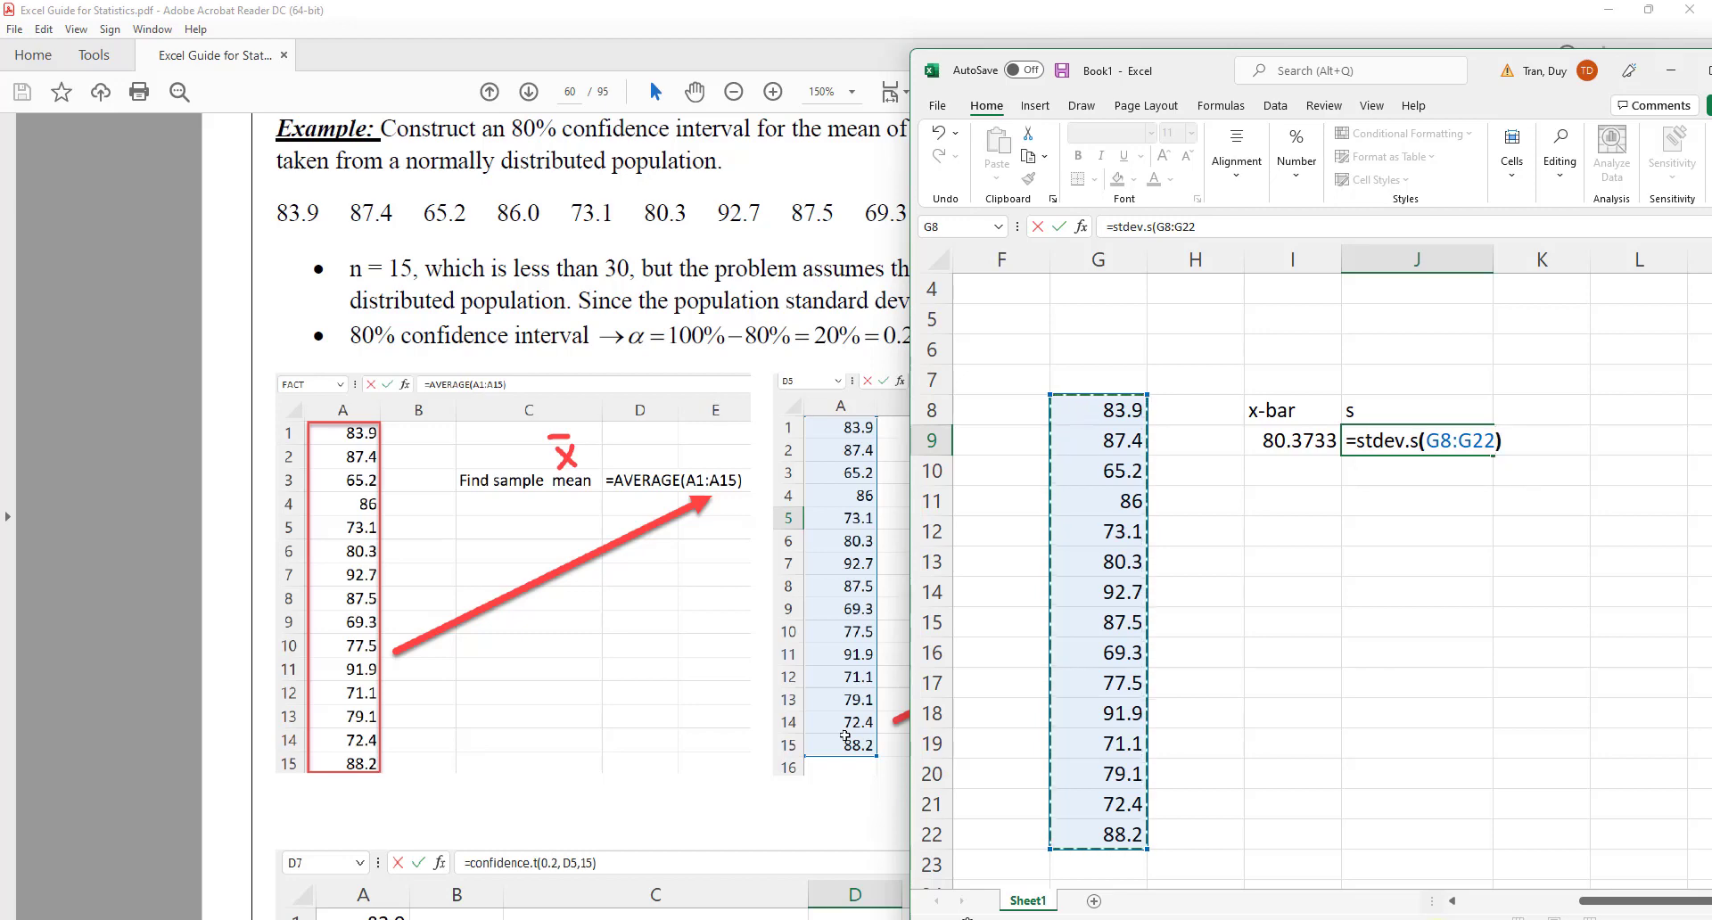
pyautogui.press('Return')
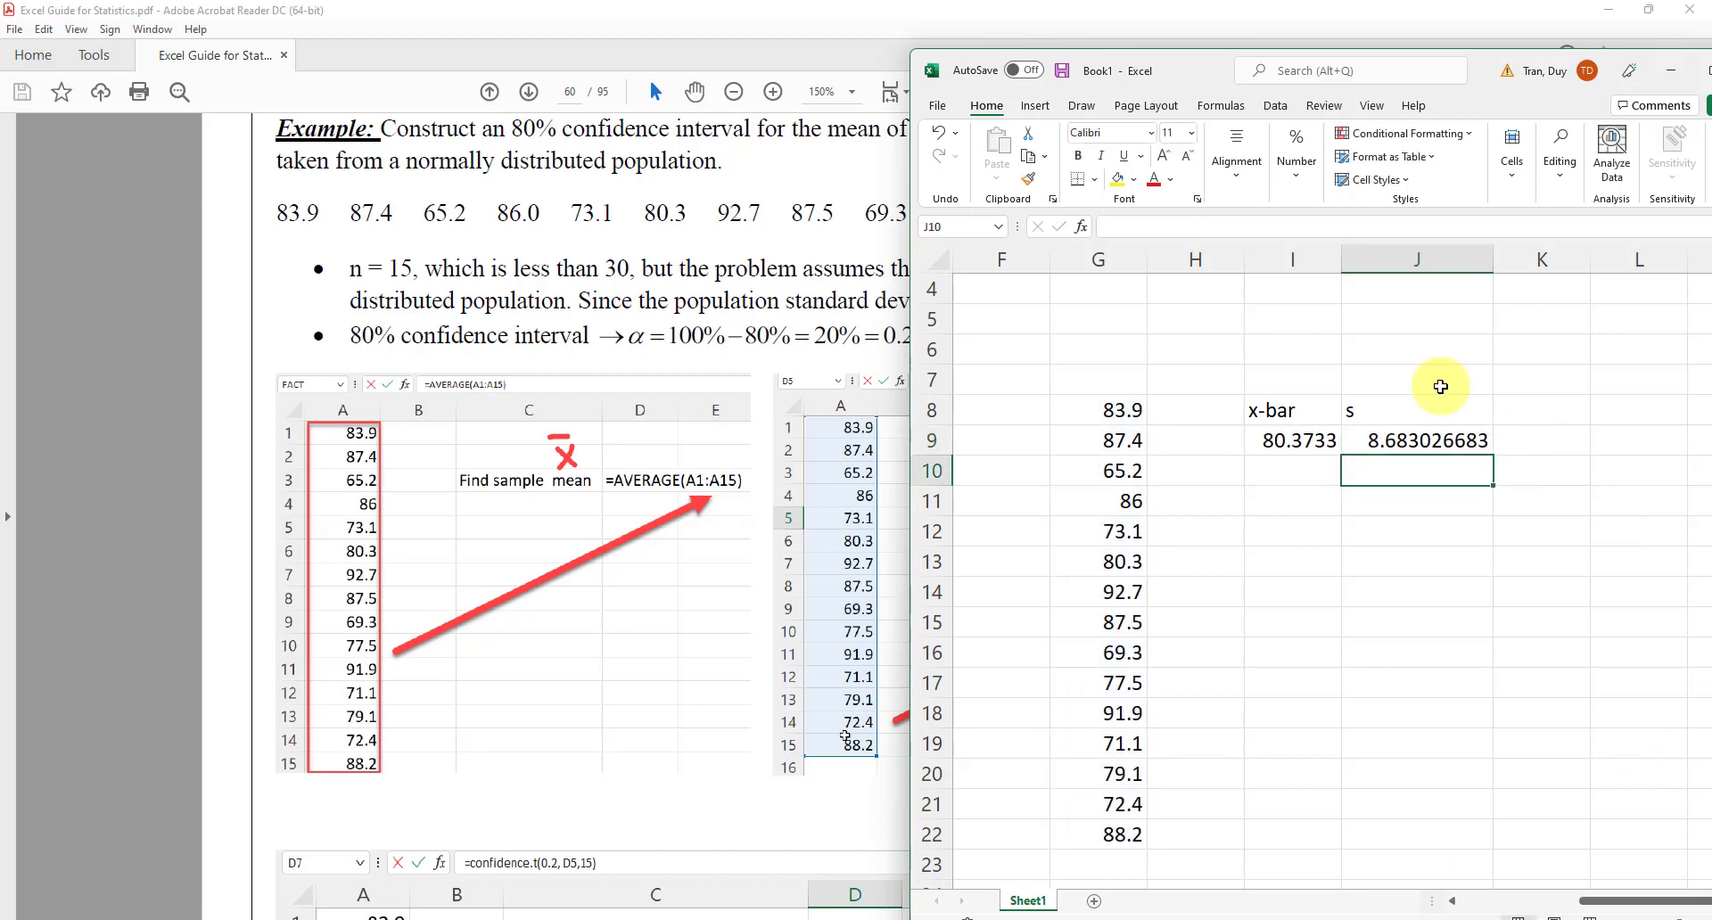
# Step: Switch to the PDF guide and examine the margin of error example that uses the CONFIDENCE.T function
pyautogui.click(781, 812)
pyautogui.scroll(-4, 1097, 625)
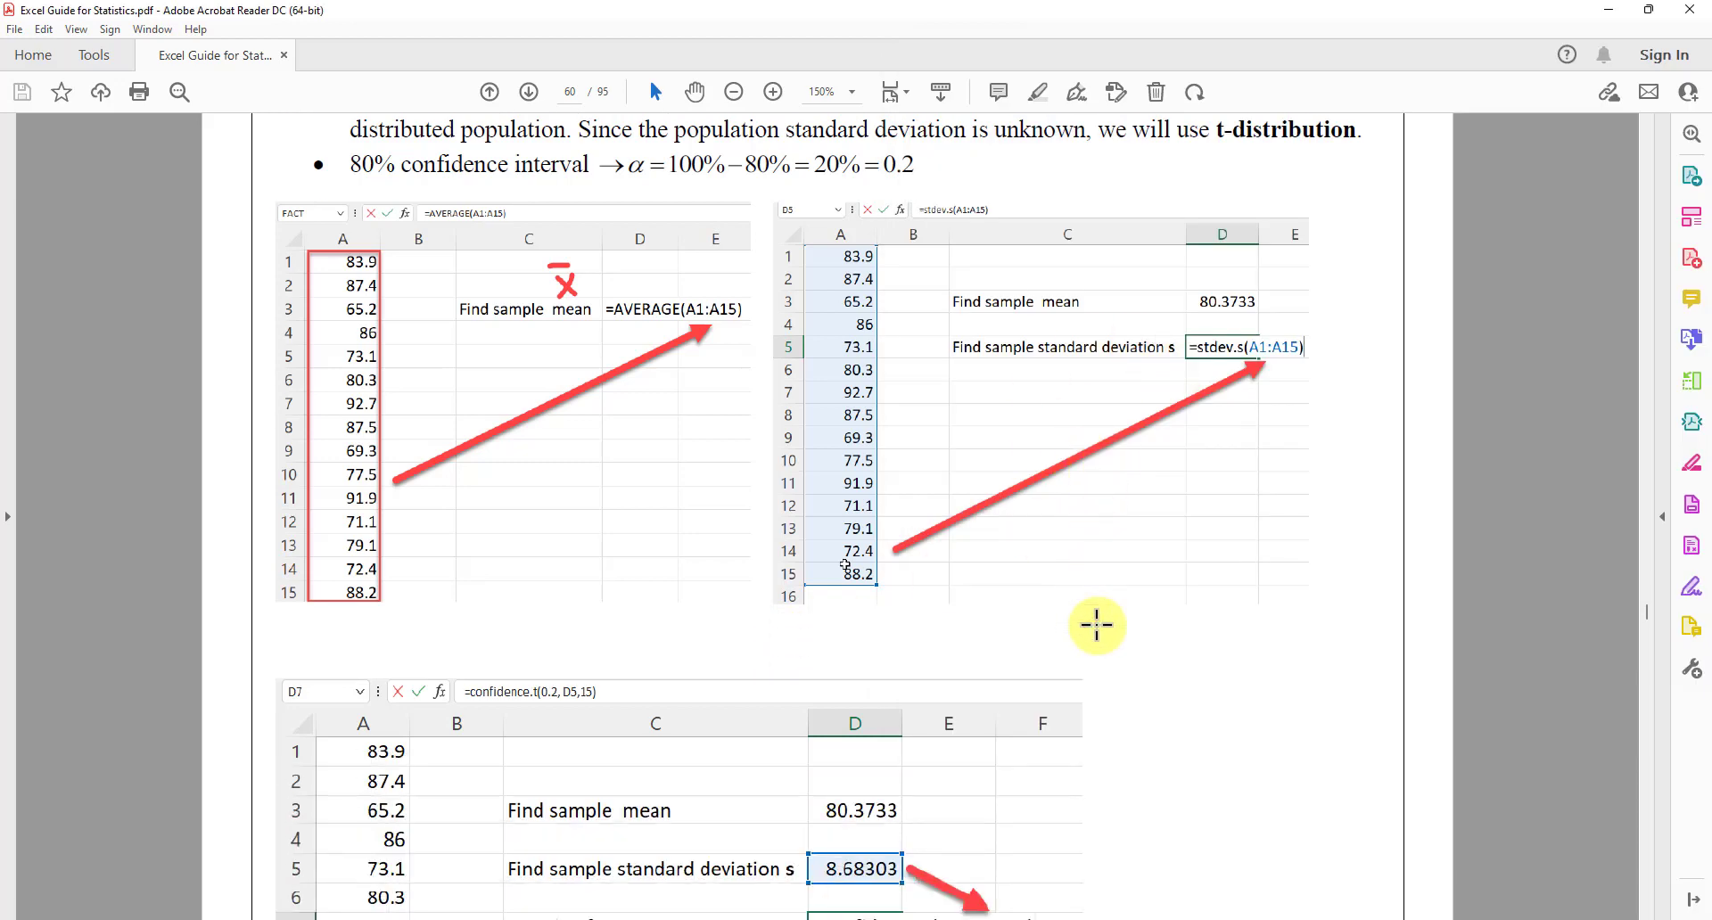
pyautogui.scroll(-4, 1097, 624)
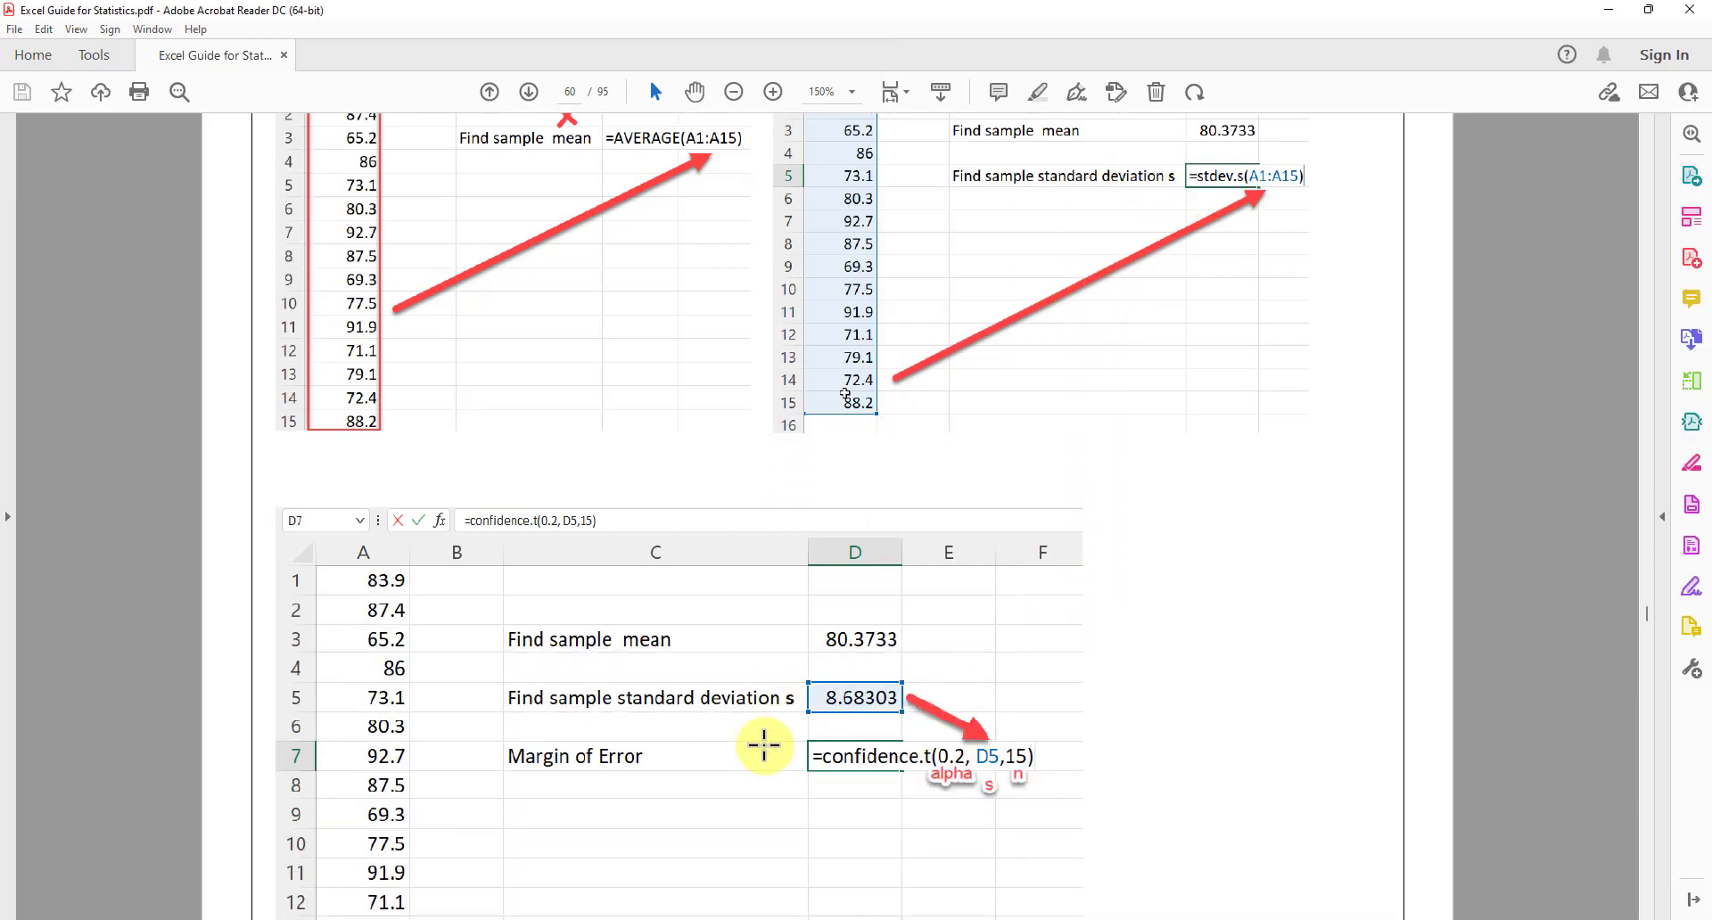
pyautogui.scroll(-1, 765, 745)
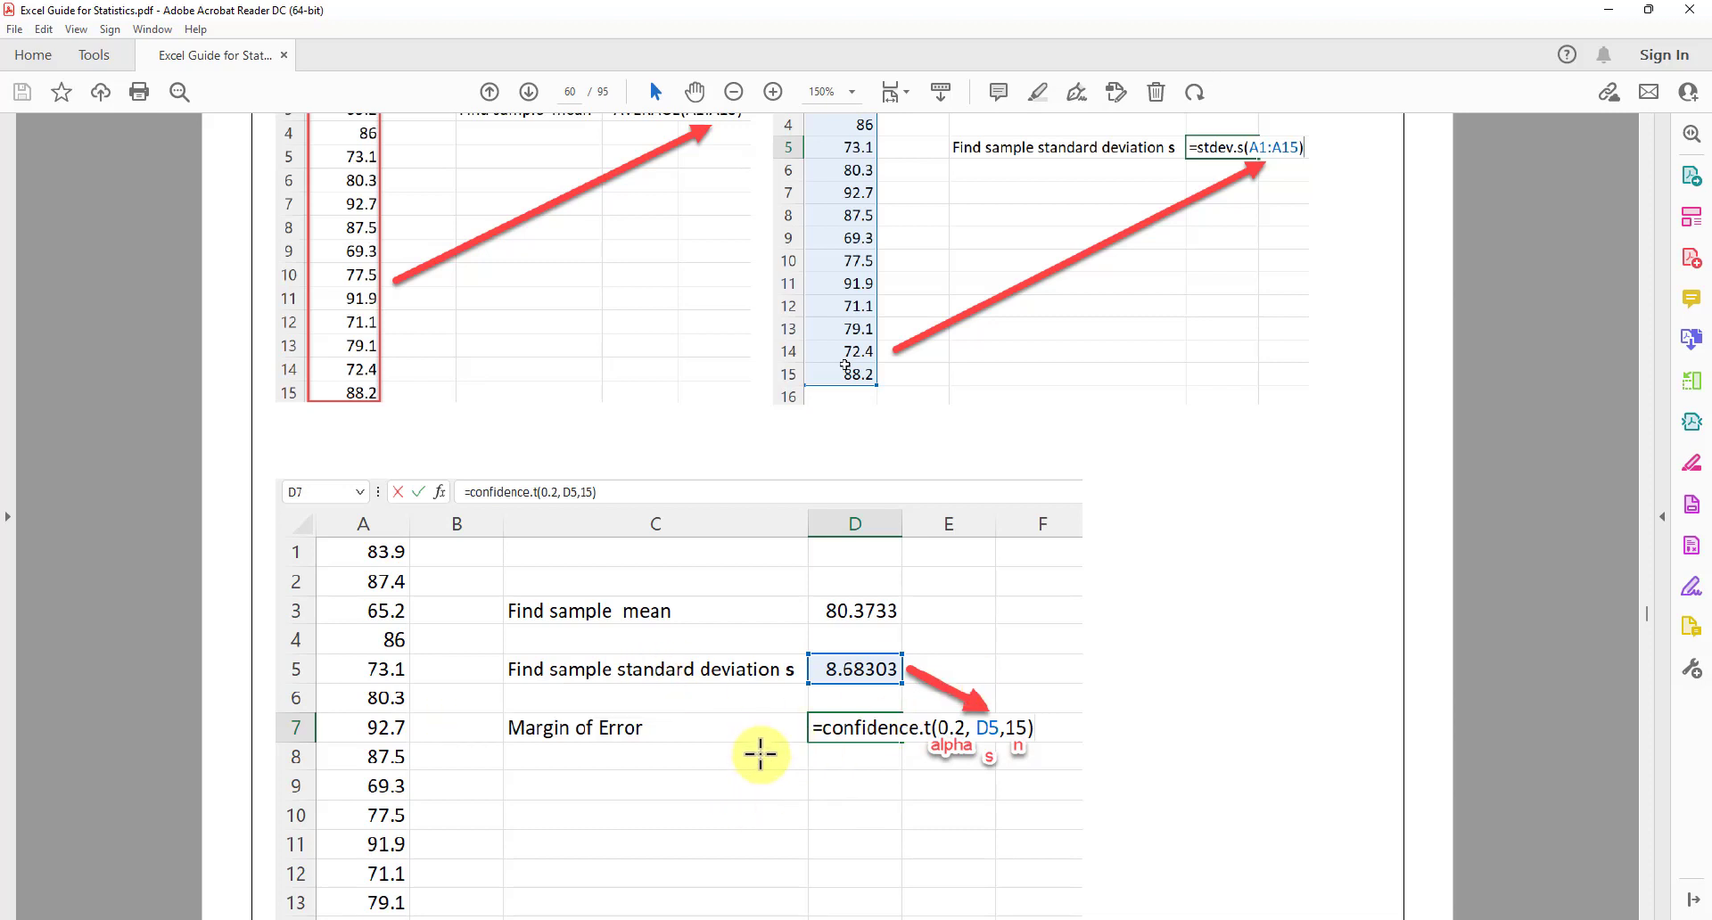
pyautogui.scroll(-2, 759, 753)
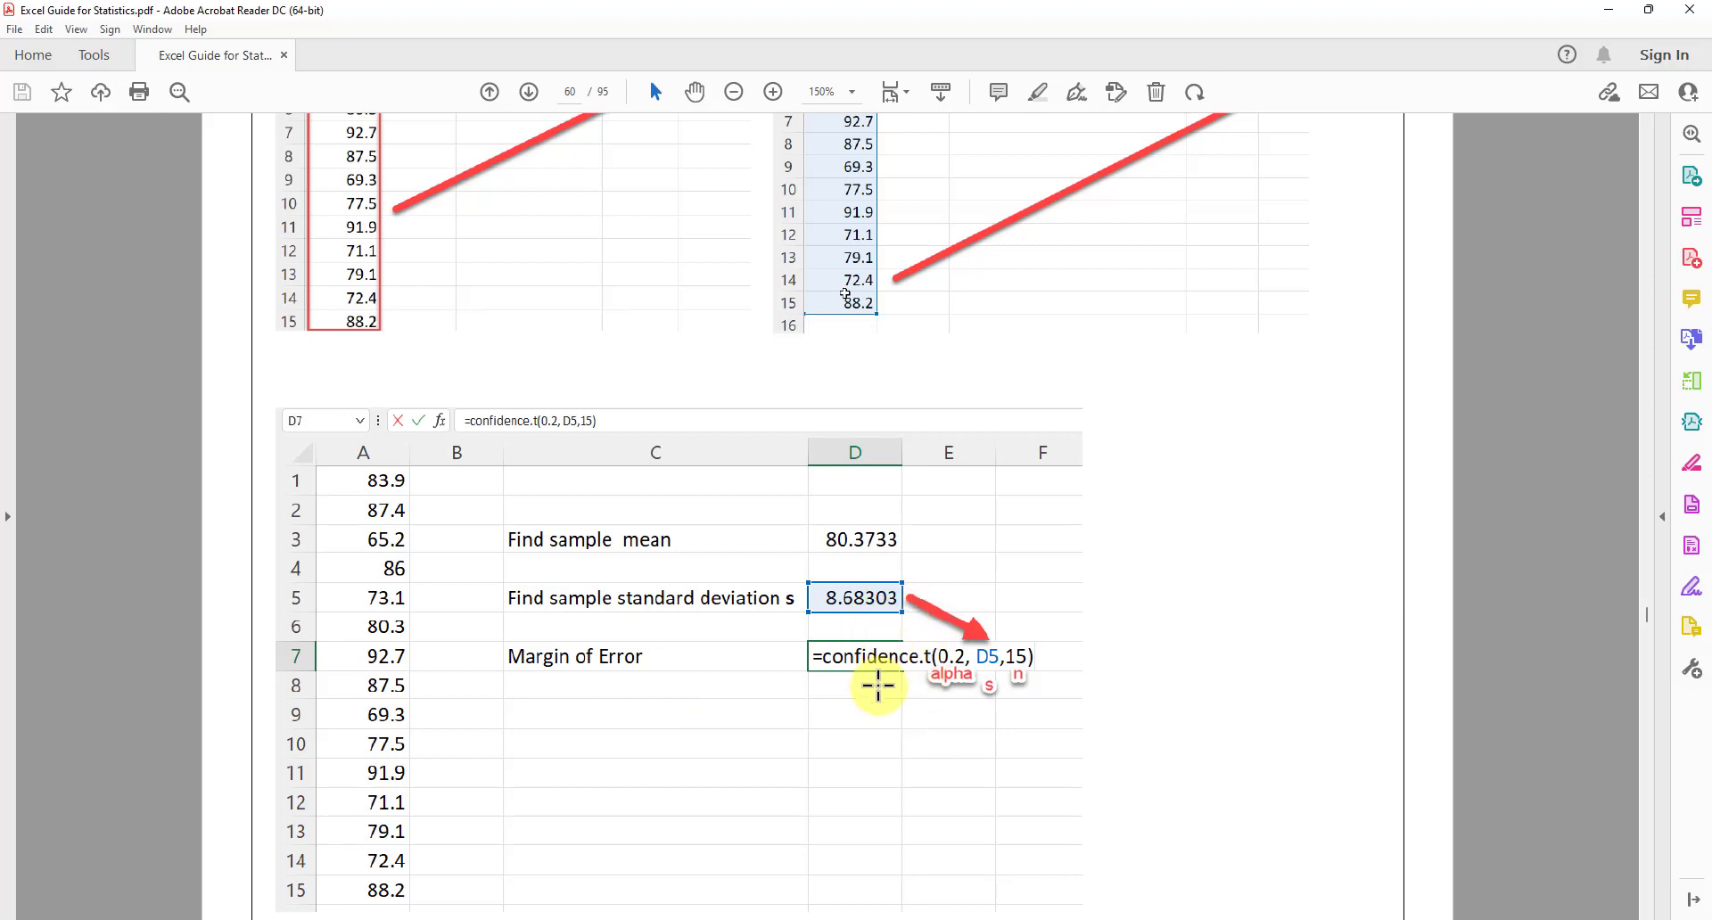
pyautogui.scroll(-2, 883, 683)
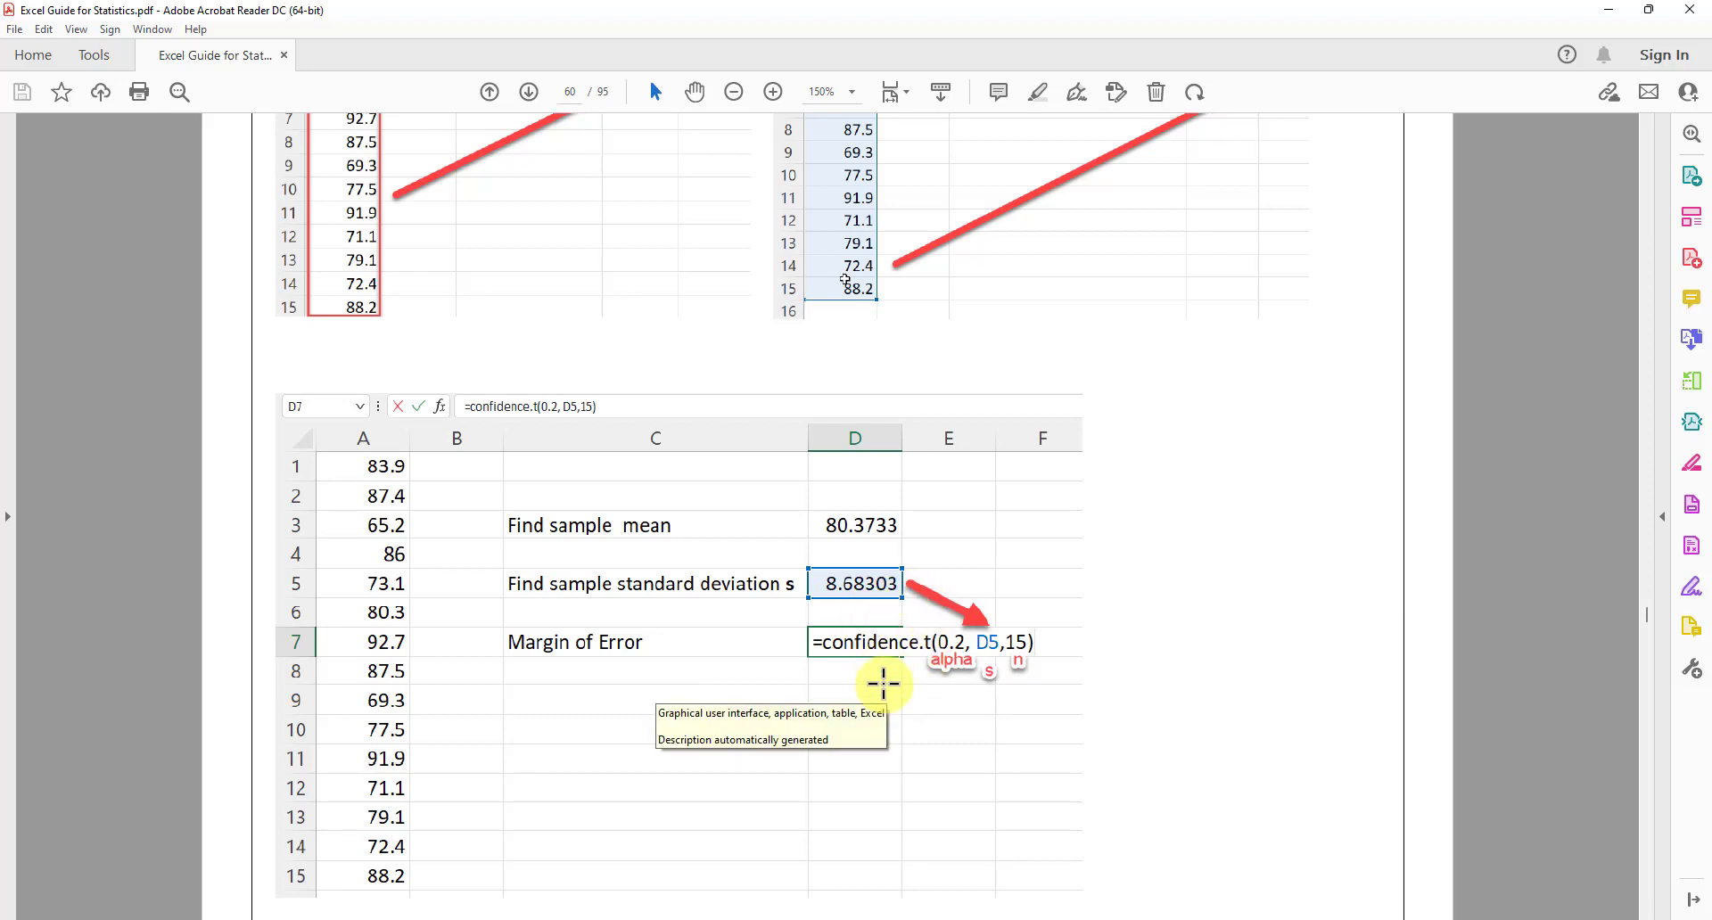
# Step: Switch to the Excel sheet, enter the heading "margin or error" in cell I12 and fit column I to its contents
pyautogui.click(935, 919)
pyautogui.moveTo(1164, 68); pyautogui.dragTo(1302, 78)
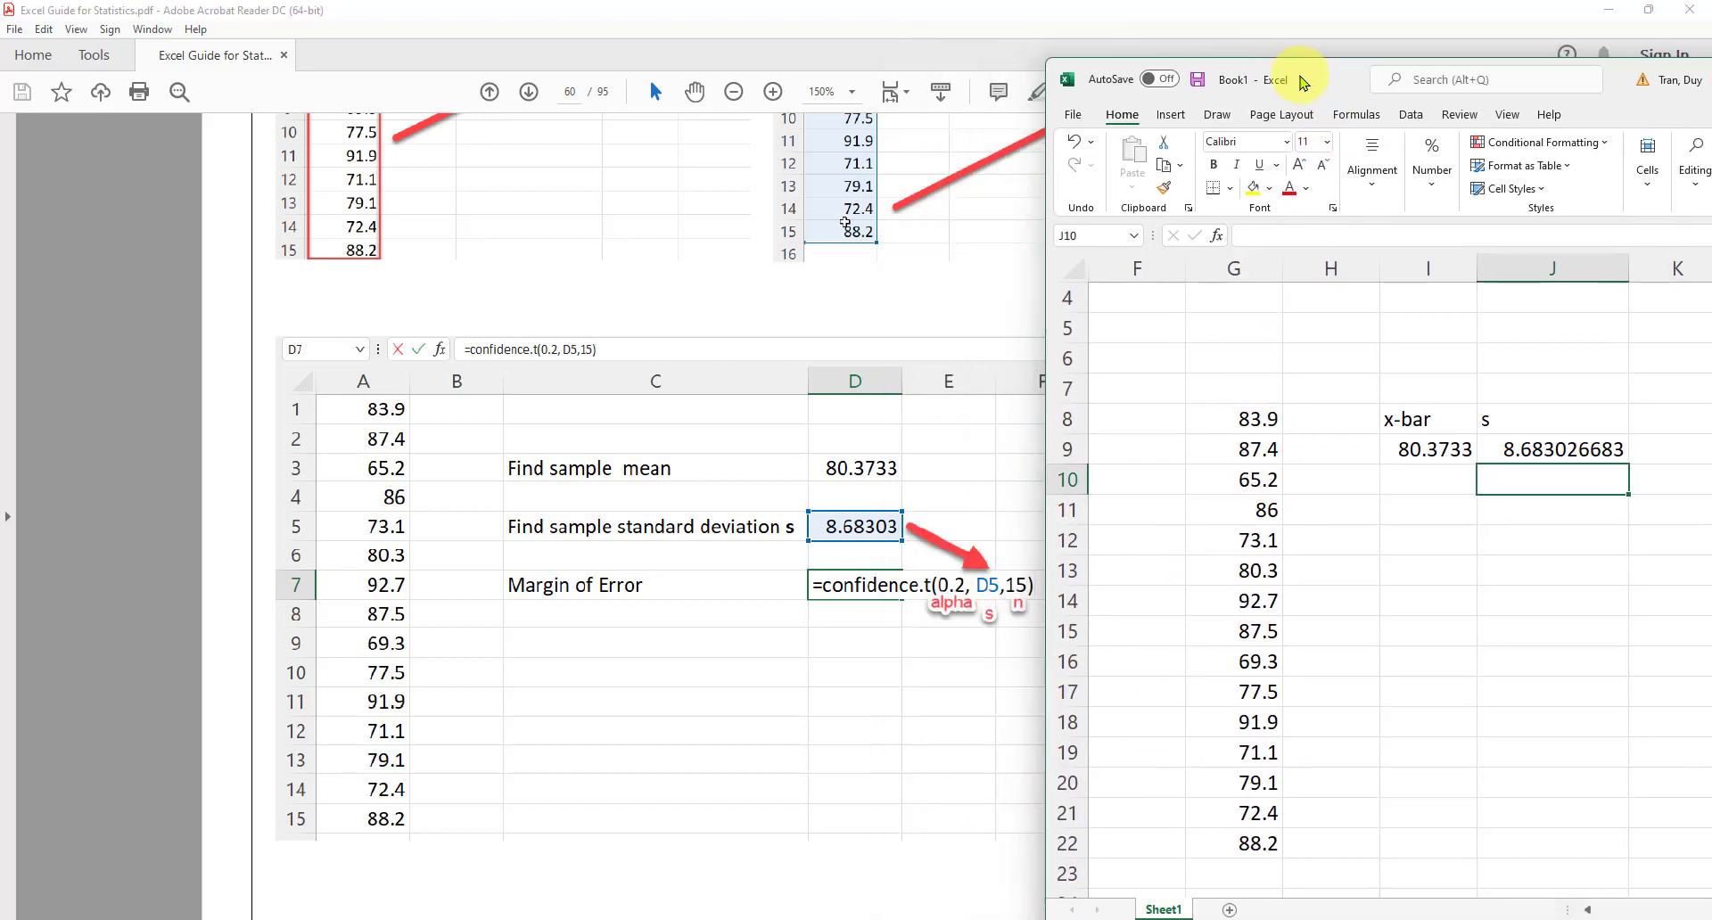
pyautogui.click(1424, 543)
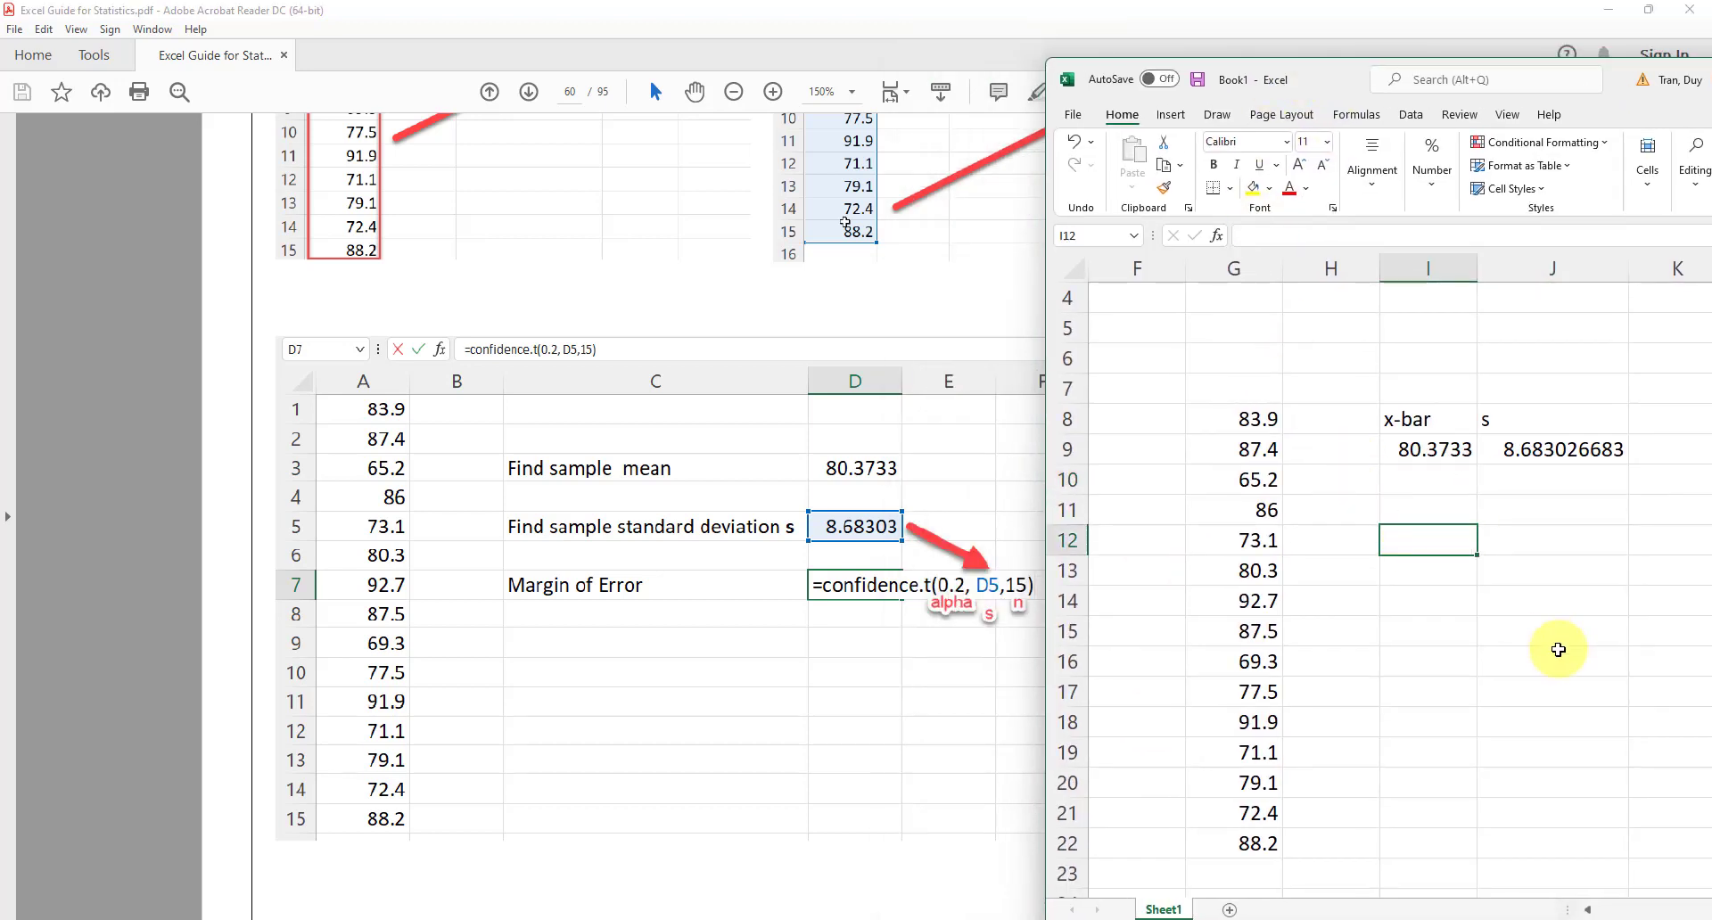
pyautogui.write('margin or erro')
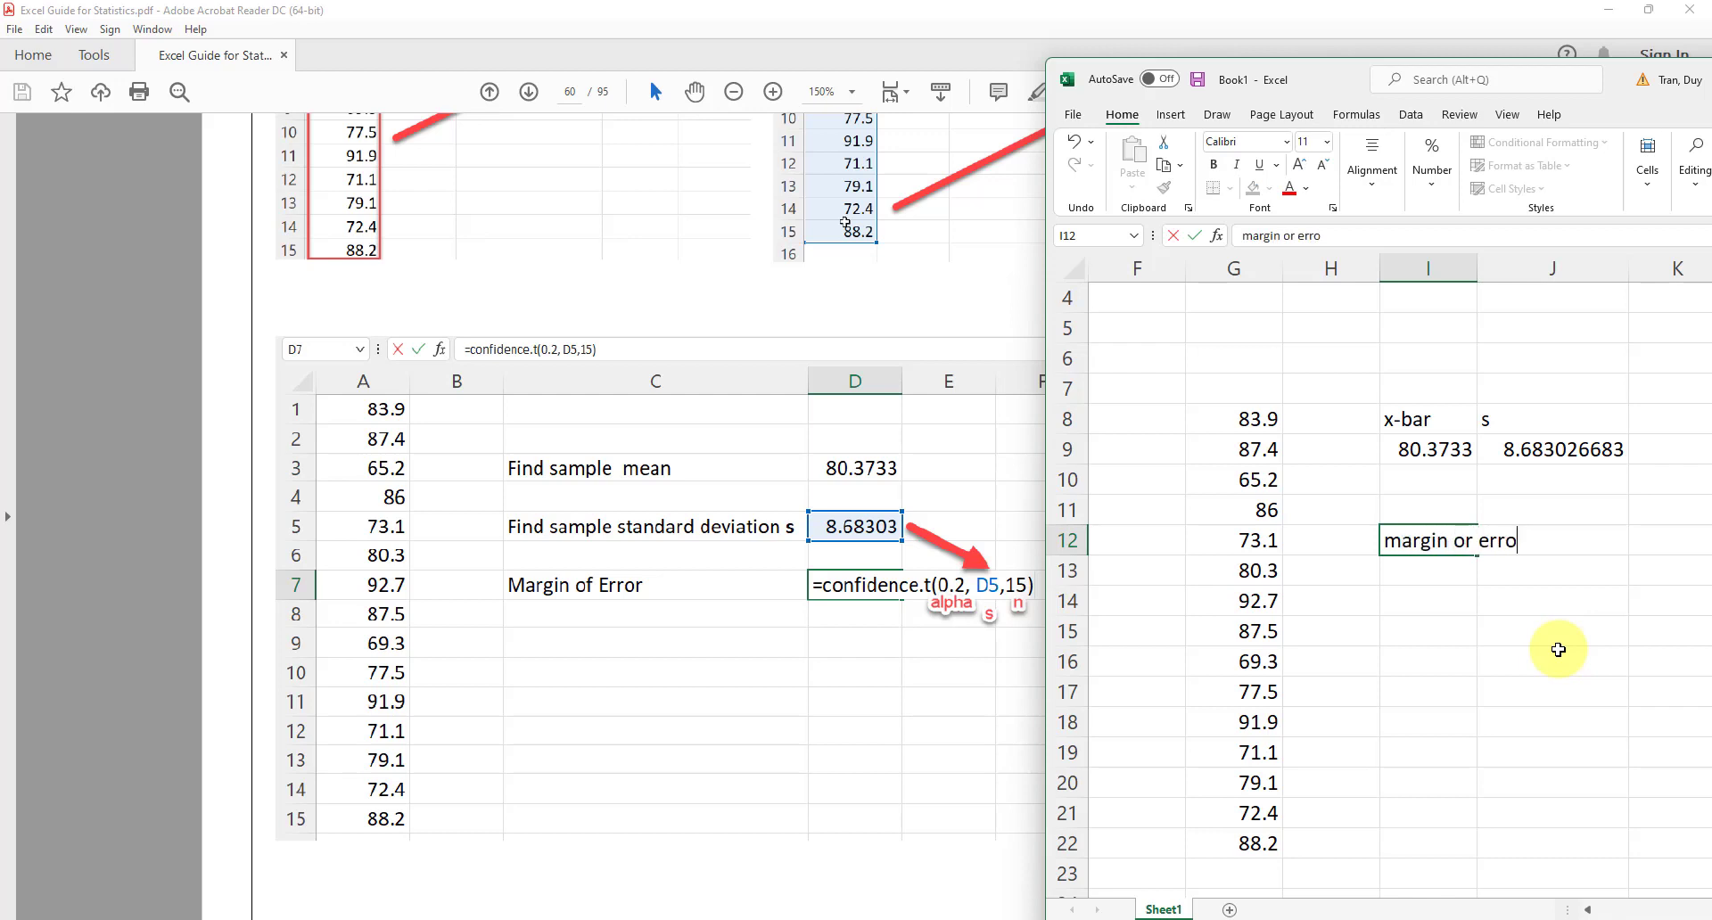
pyautogui.press('Return')
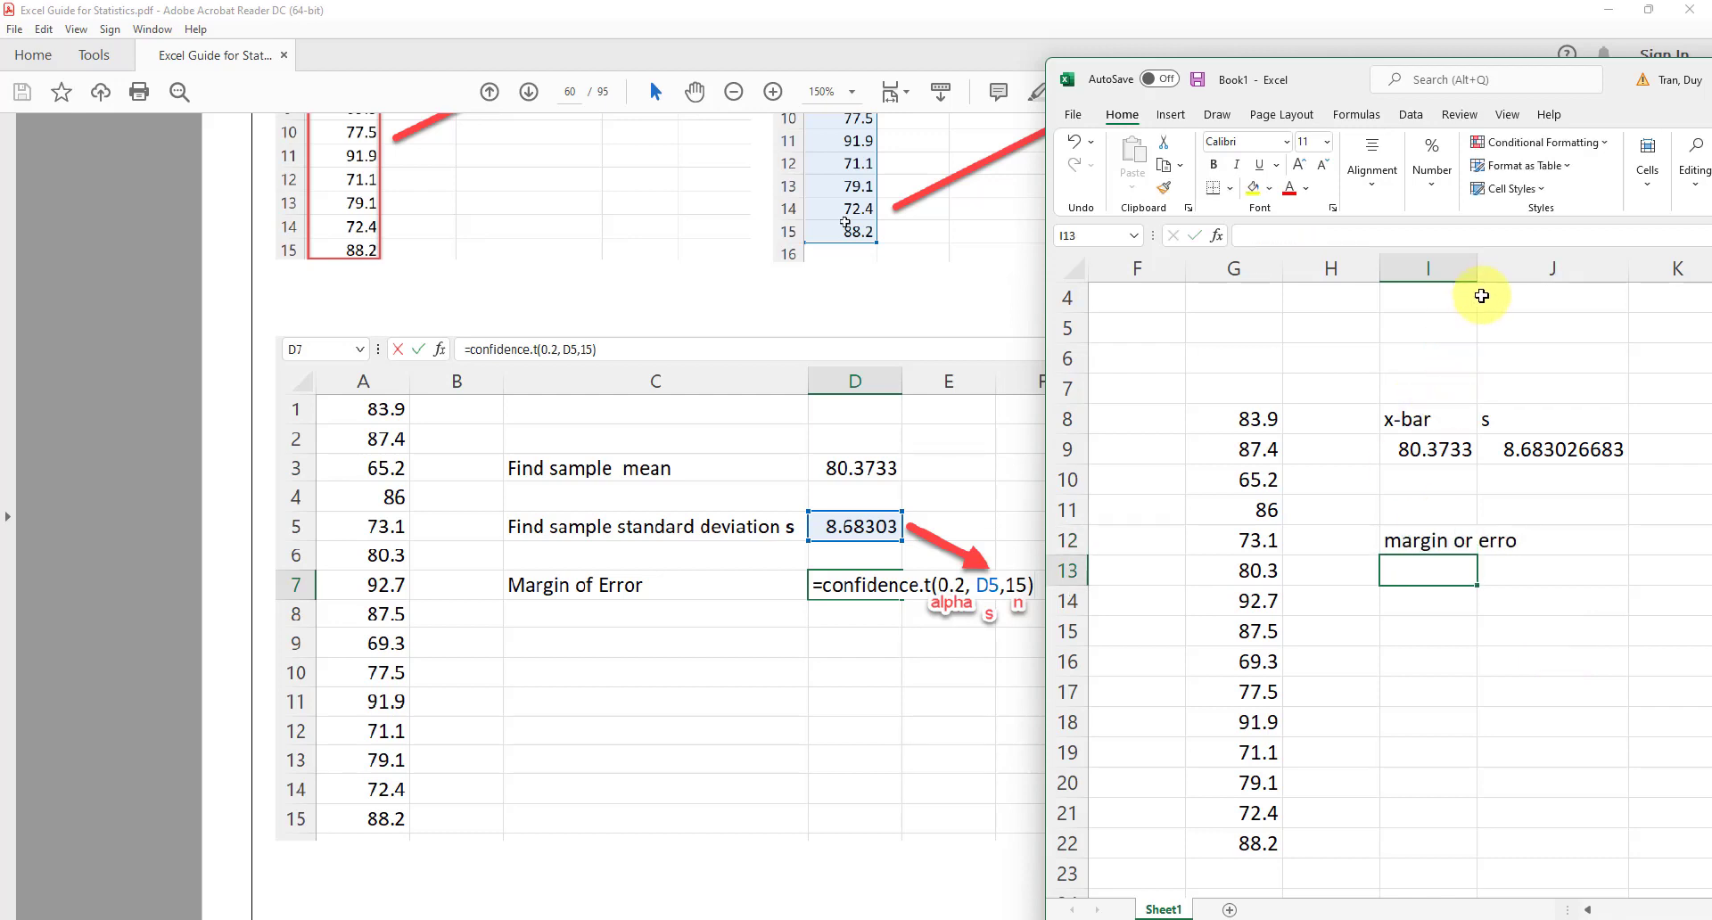
pyautogui.doubleClick(1474, 271)
pyautogui.doubleClick(1522, 540)
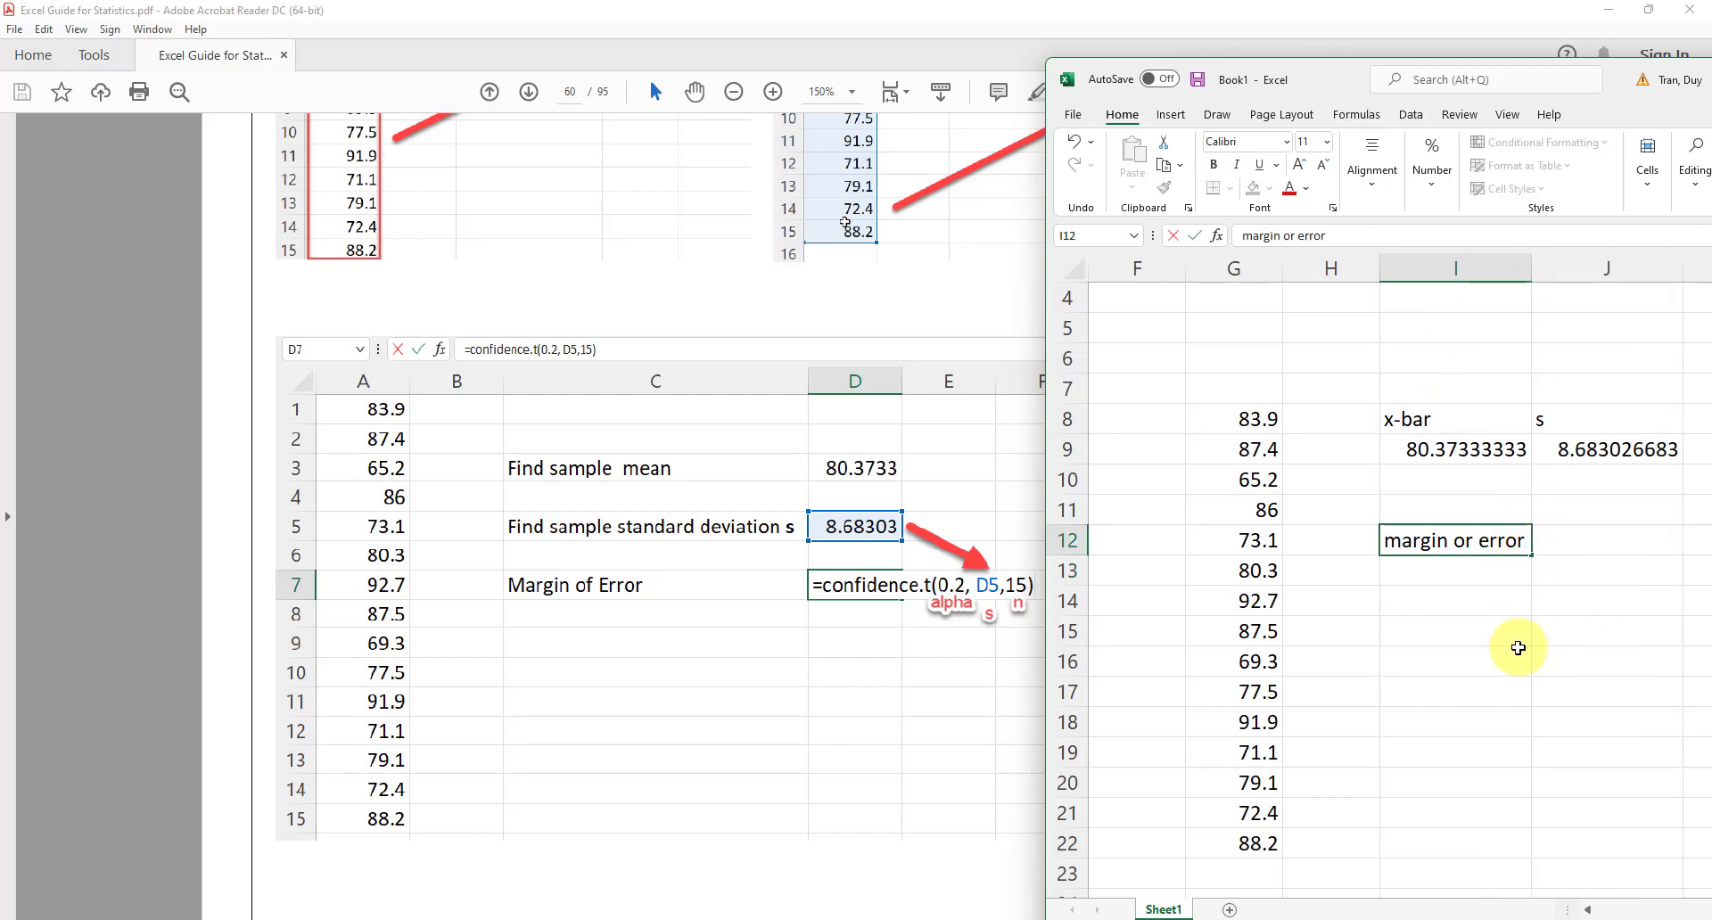
pyautogui.press('Return')
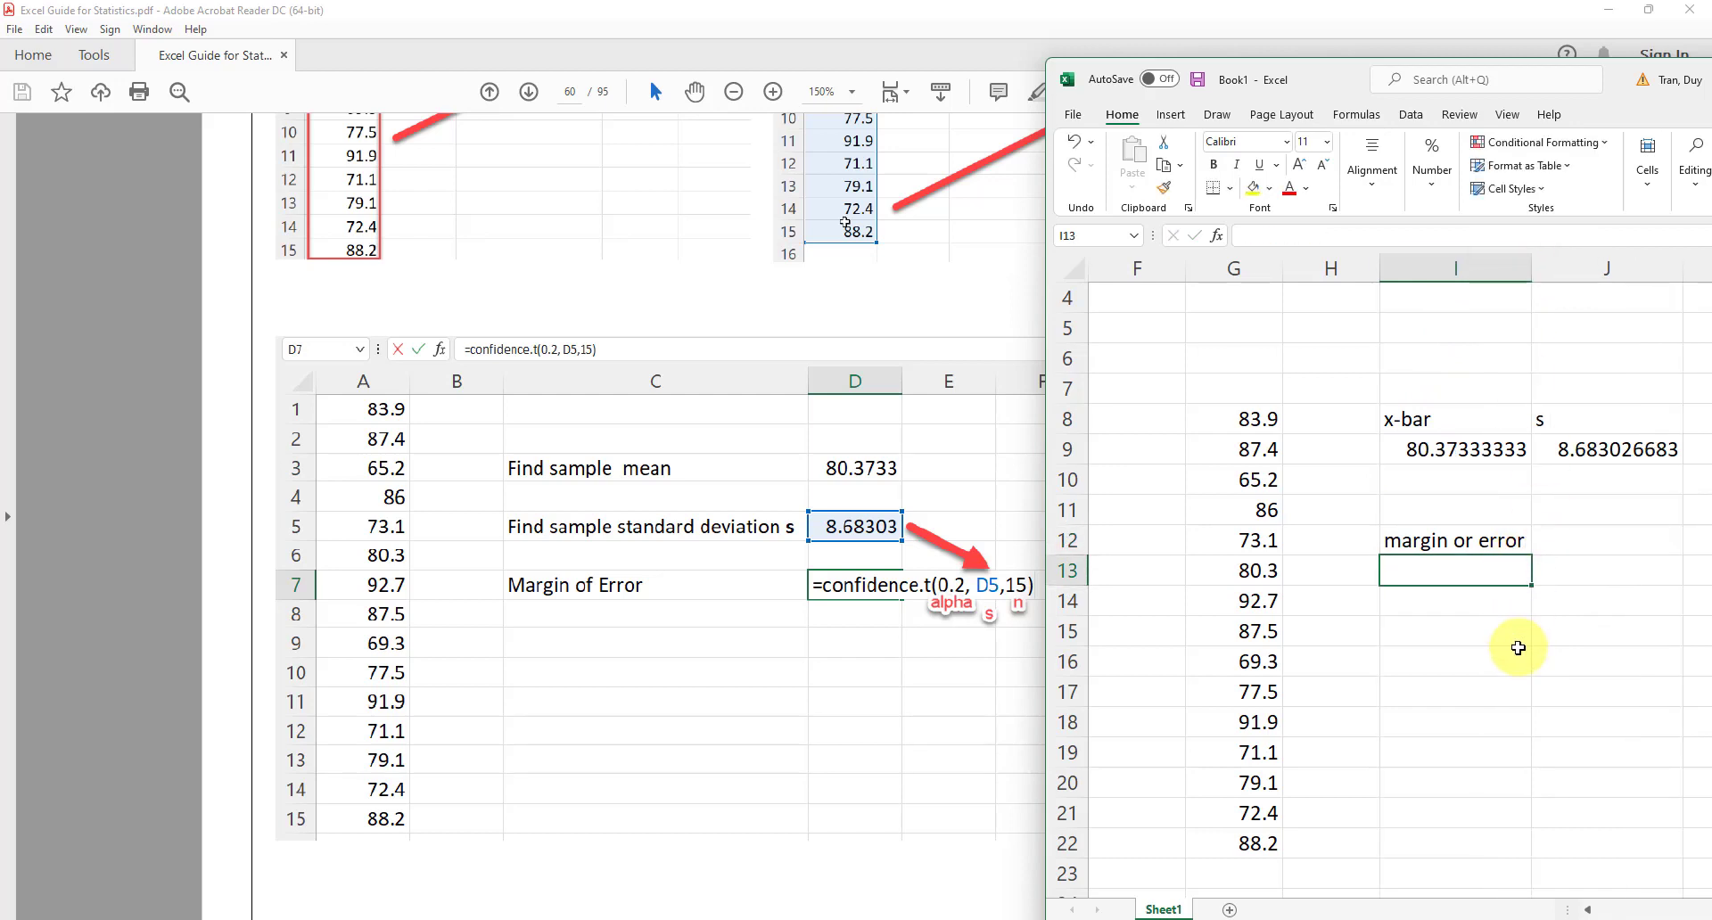
# Step: Calculate the margin of error in cell I13 with CONFIDENCE.T, using alpha 0.2, the standard deviation in J9 and sample size 15
pyautogui.write('=con')
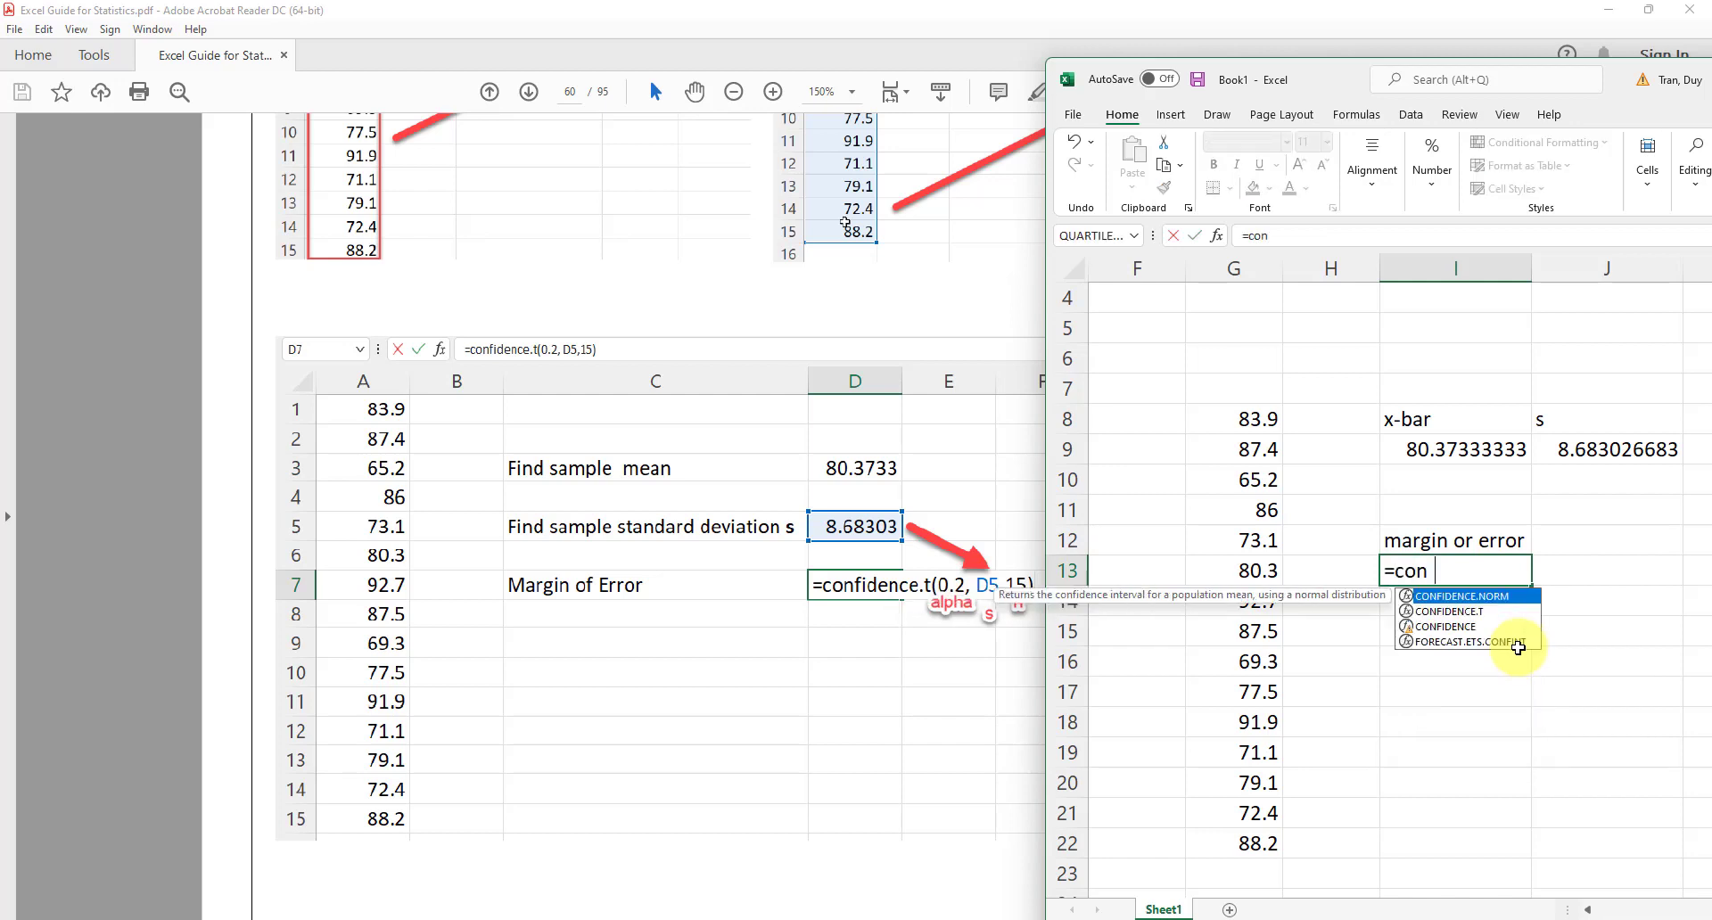
pyautogui.write('fidence.')
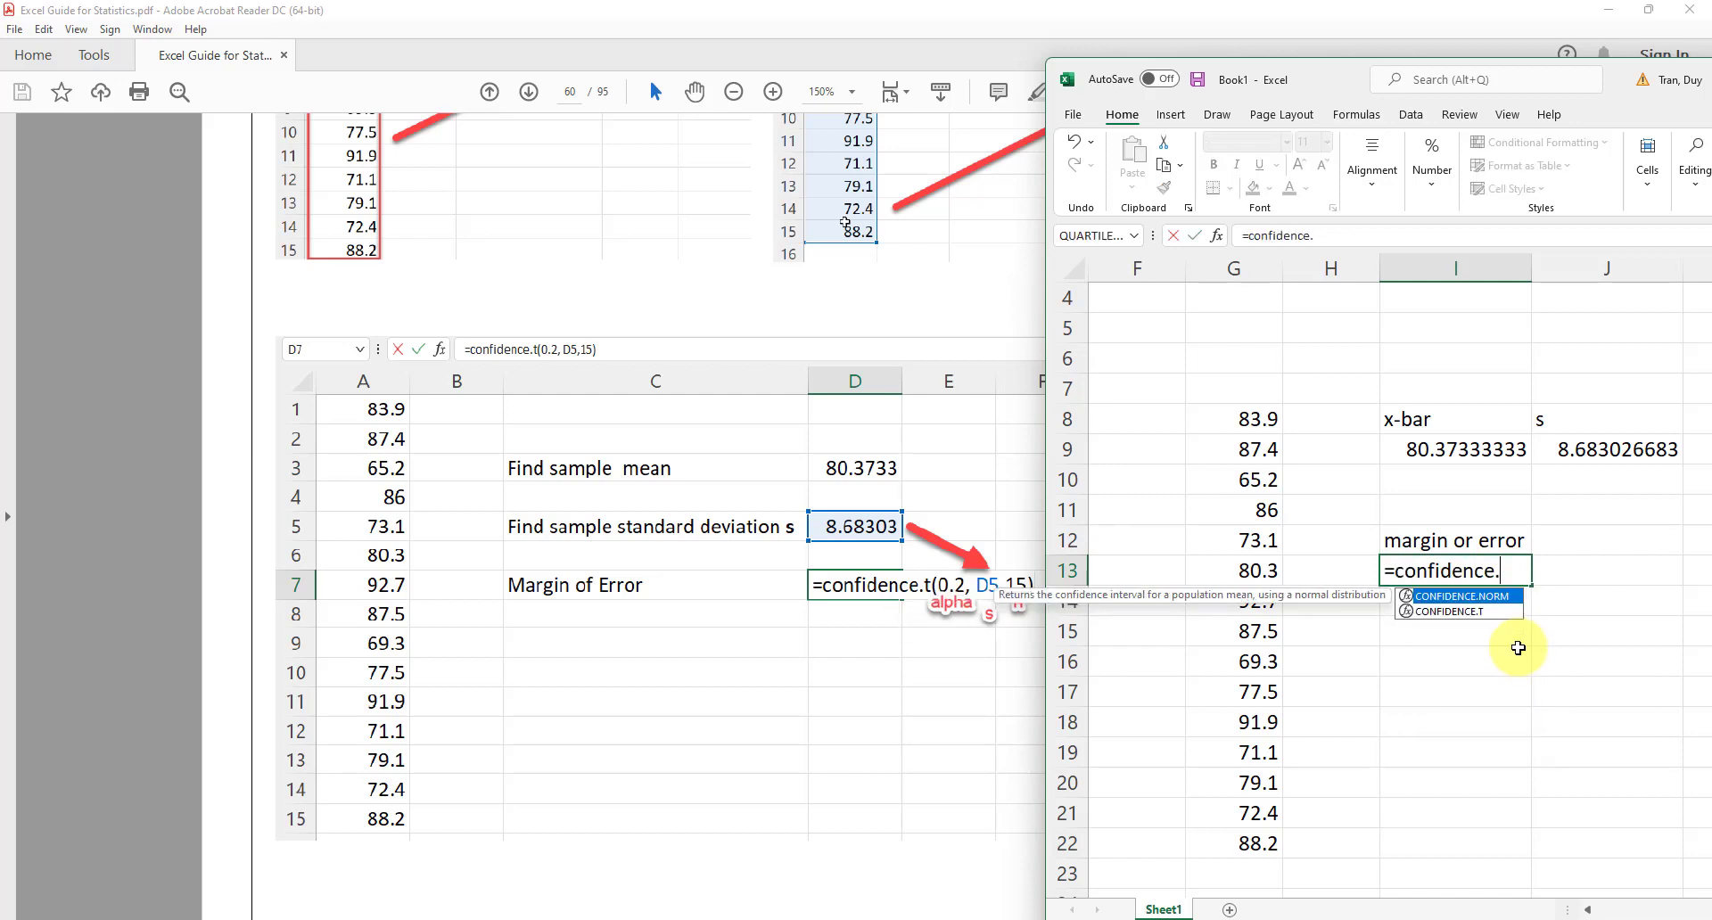
pyautogui.write('t')
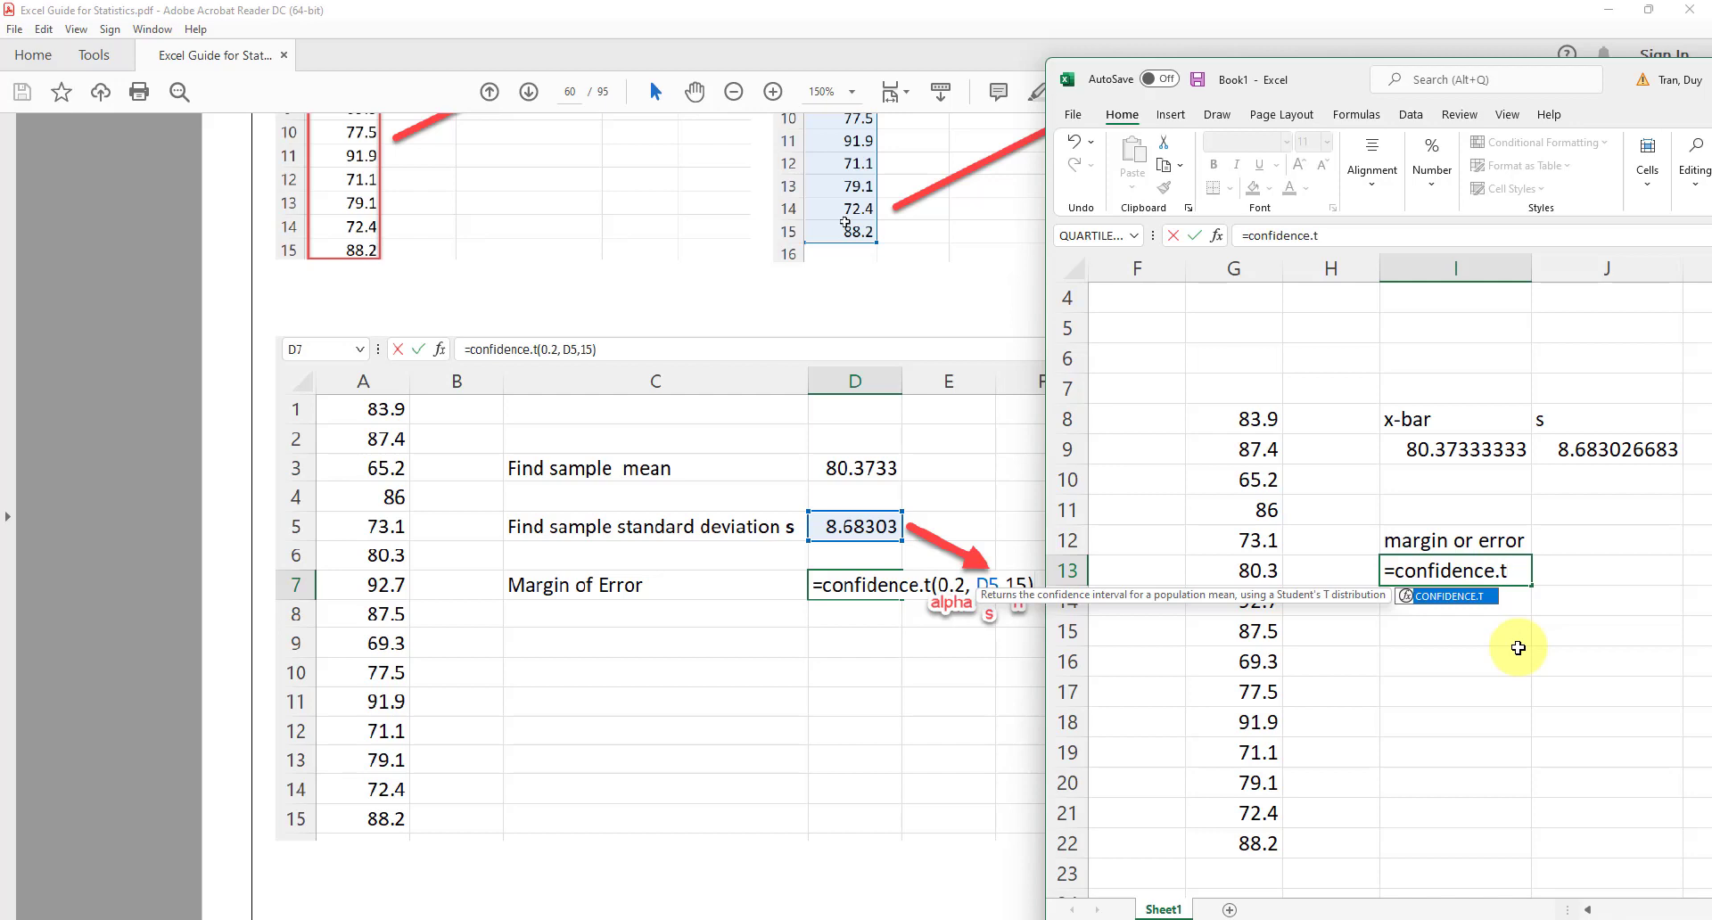
pyautogui.write('(0.2')
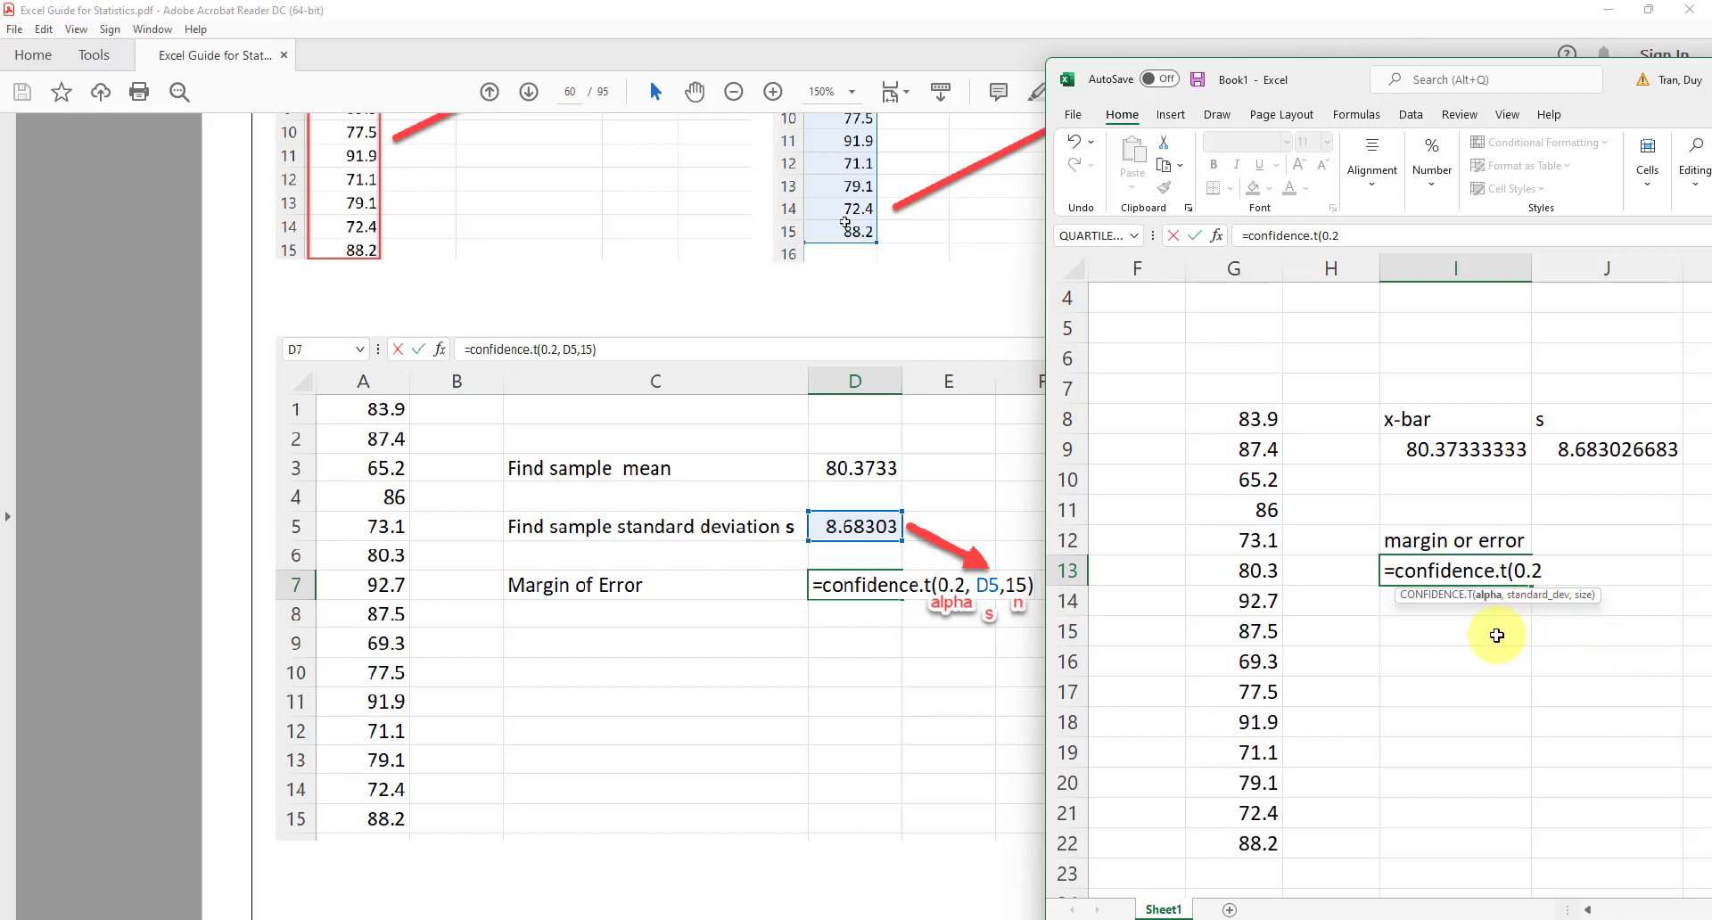
pyautogui.write(',')
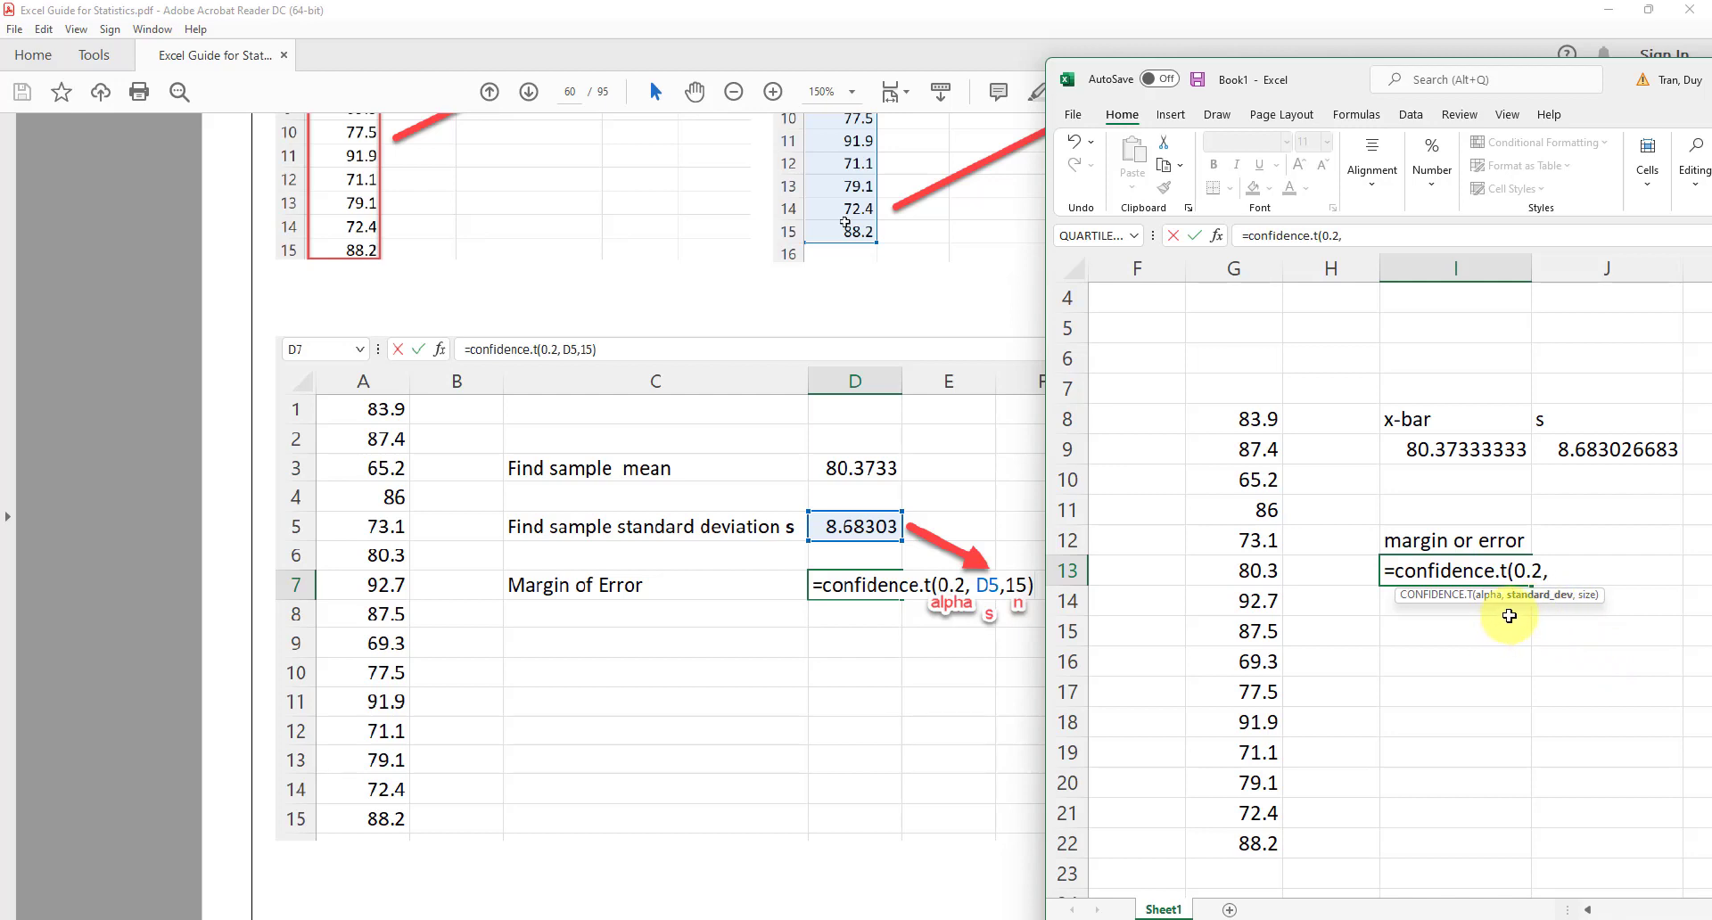
pyautogui.click(1604, 458)
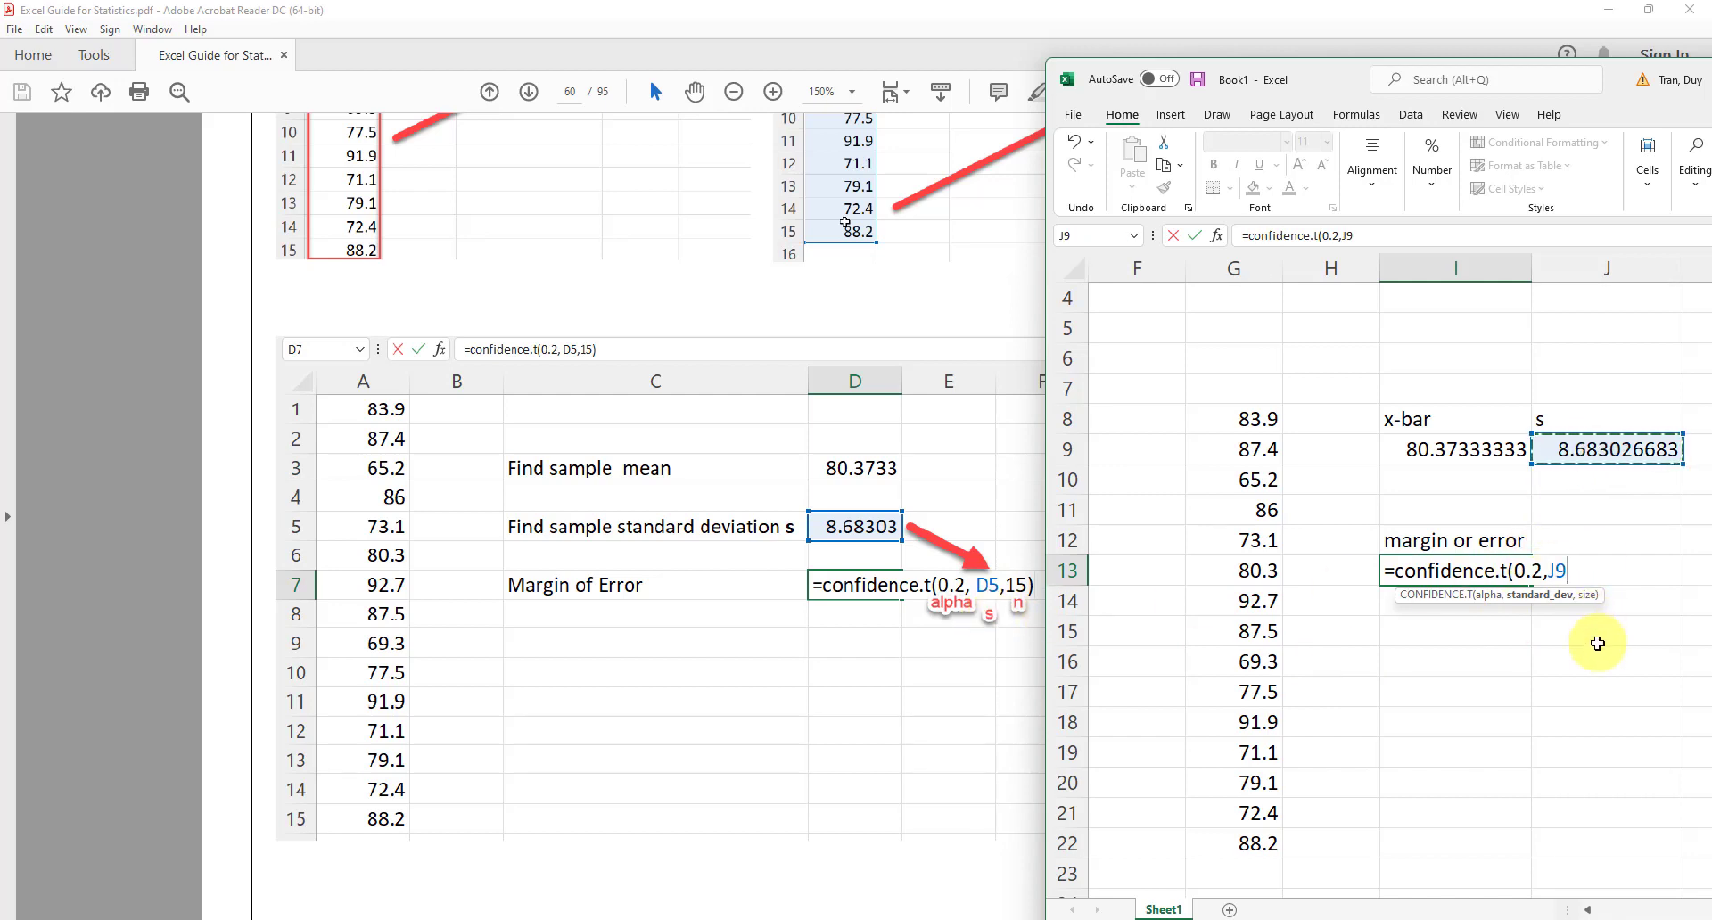
pyautogui.write(',15')
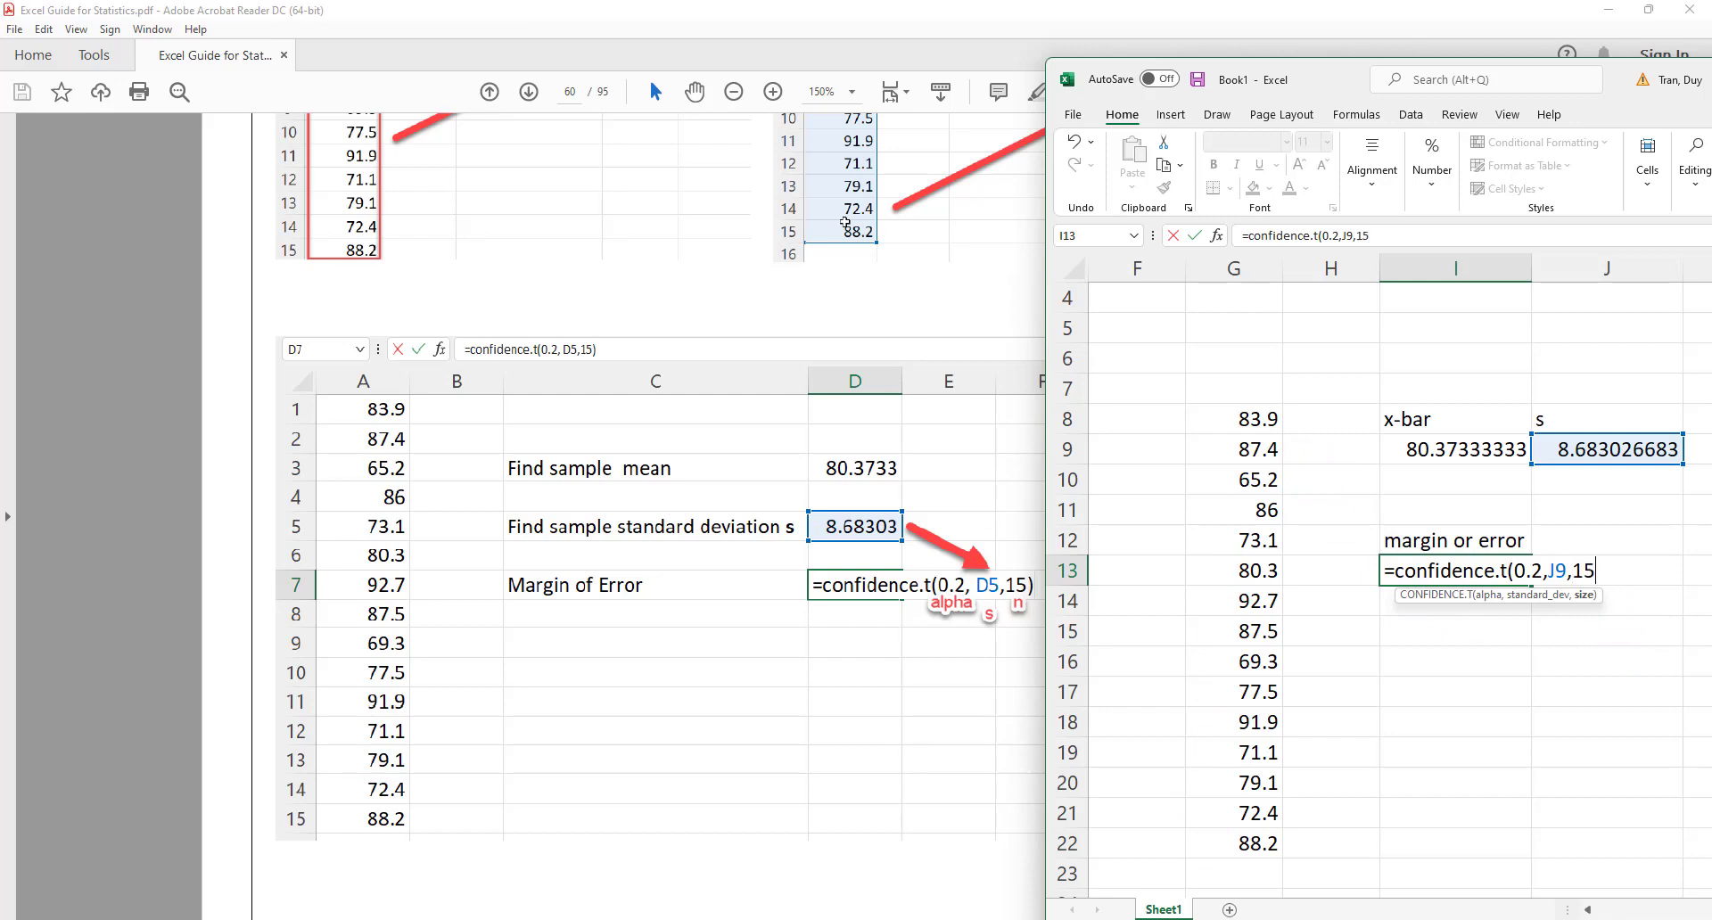
pyautogui.write(')')
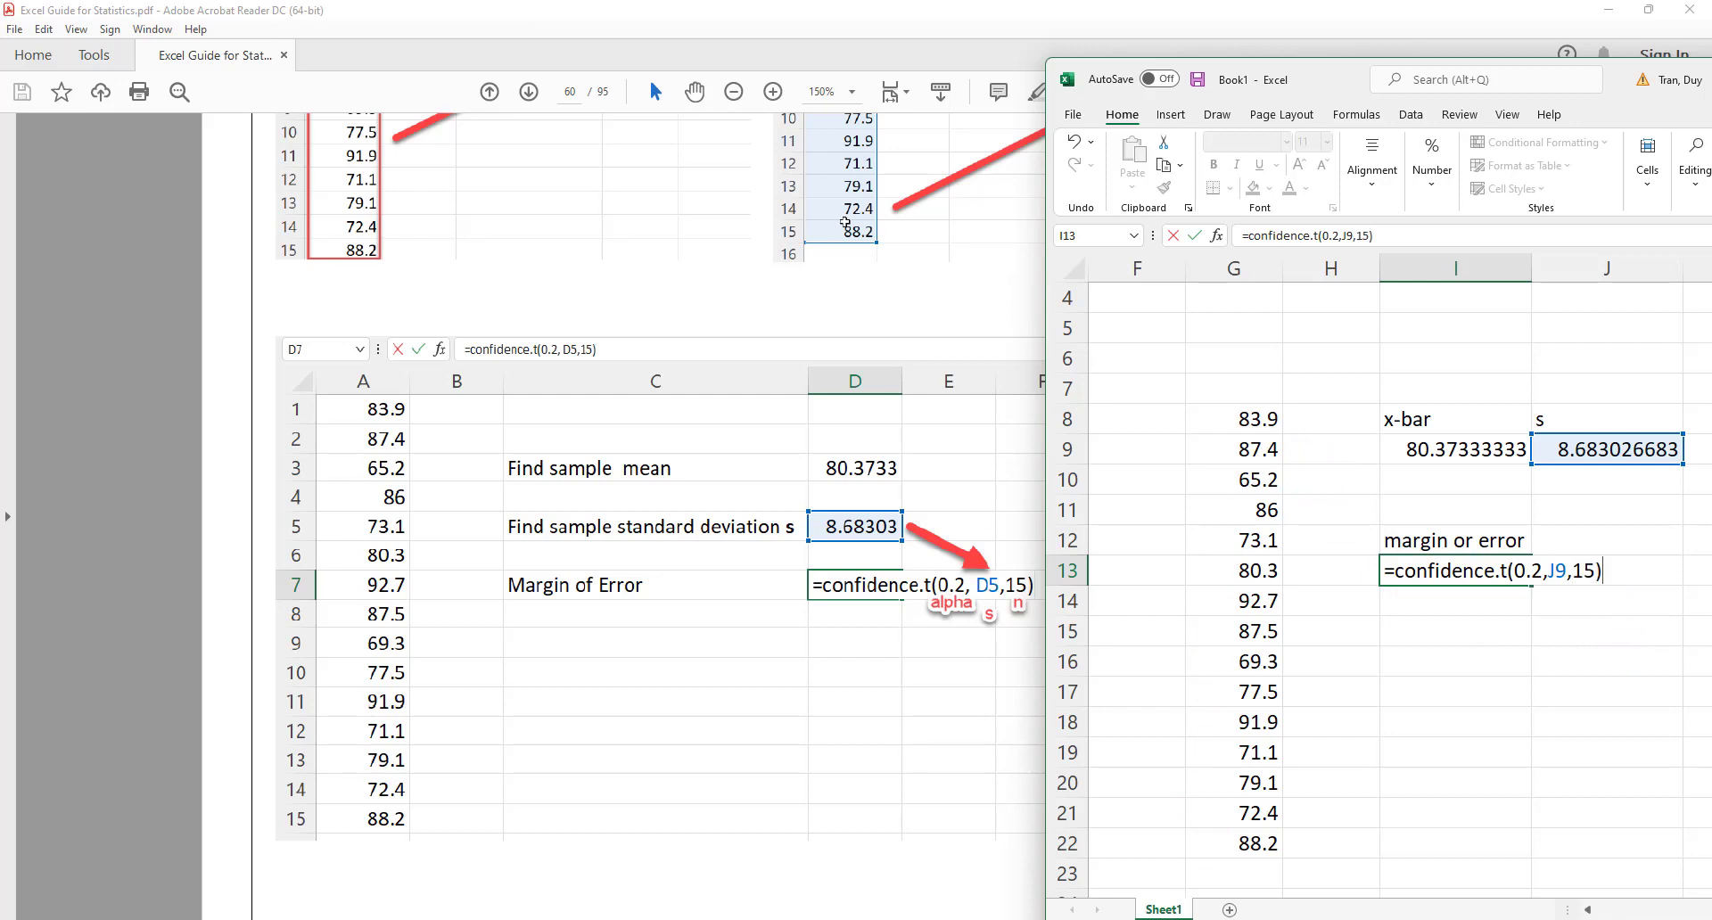
pyautogui.press('Return')
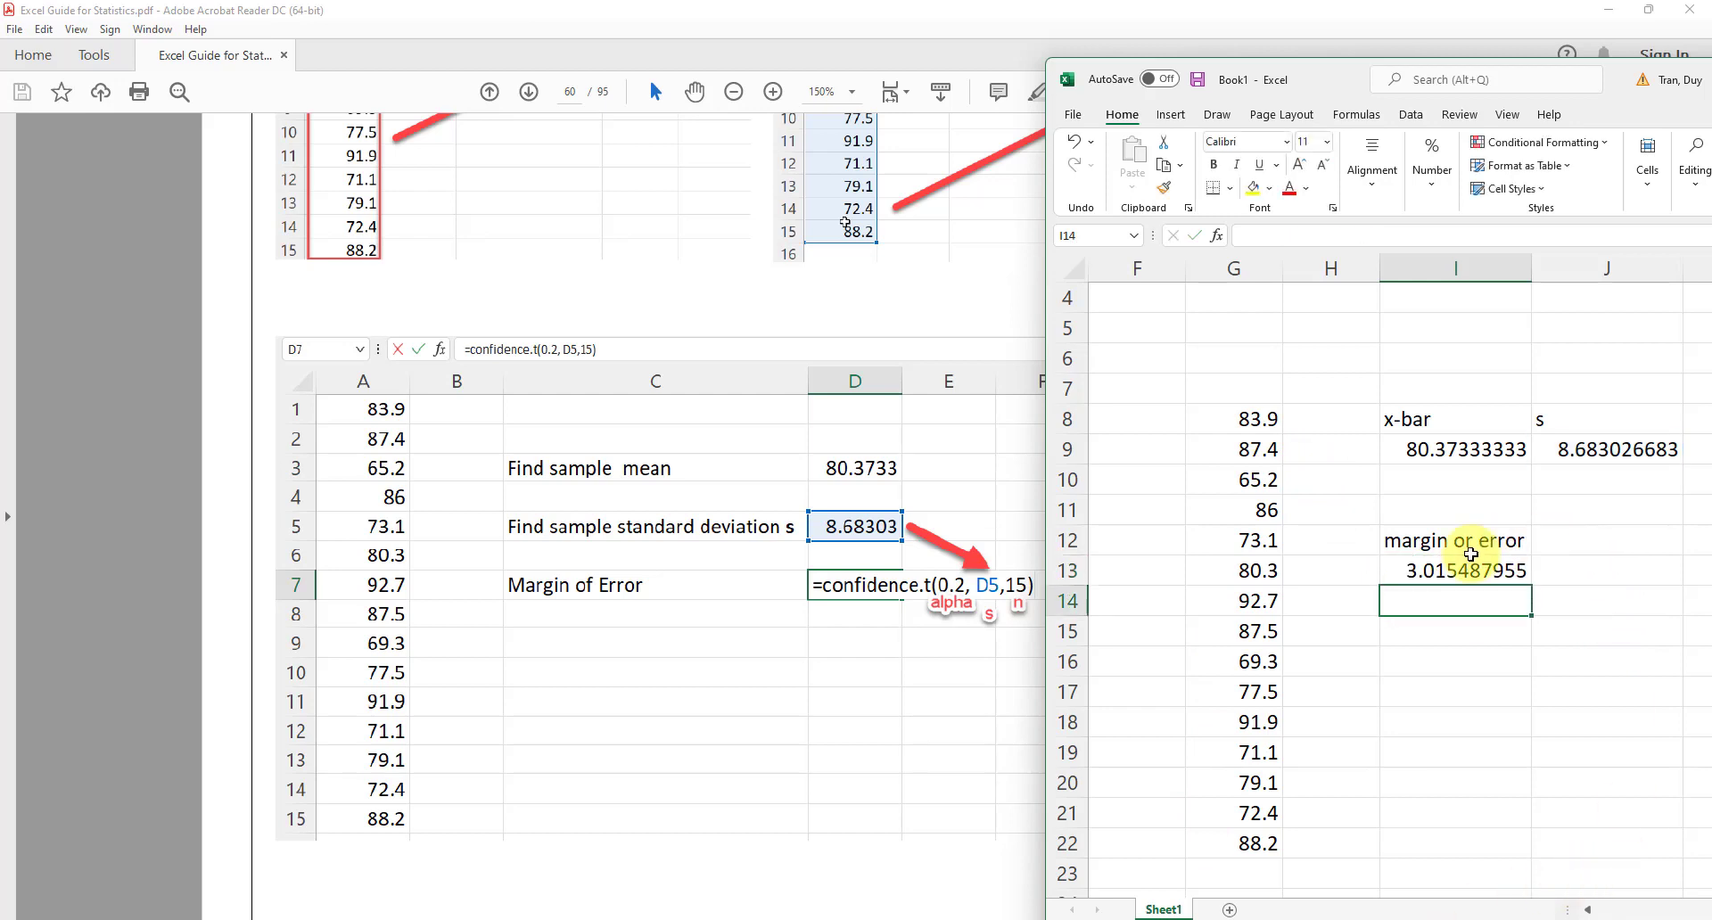
# Step: Check the bounds example in the PDF guide and enter the labels "lower bound" in I16 and "upper bound" in I17
pyautogui.scroll(-3, 746, 592)
pyautogui.scroll(-5, 746, 696)
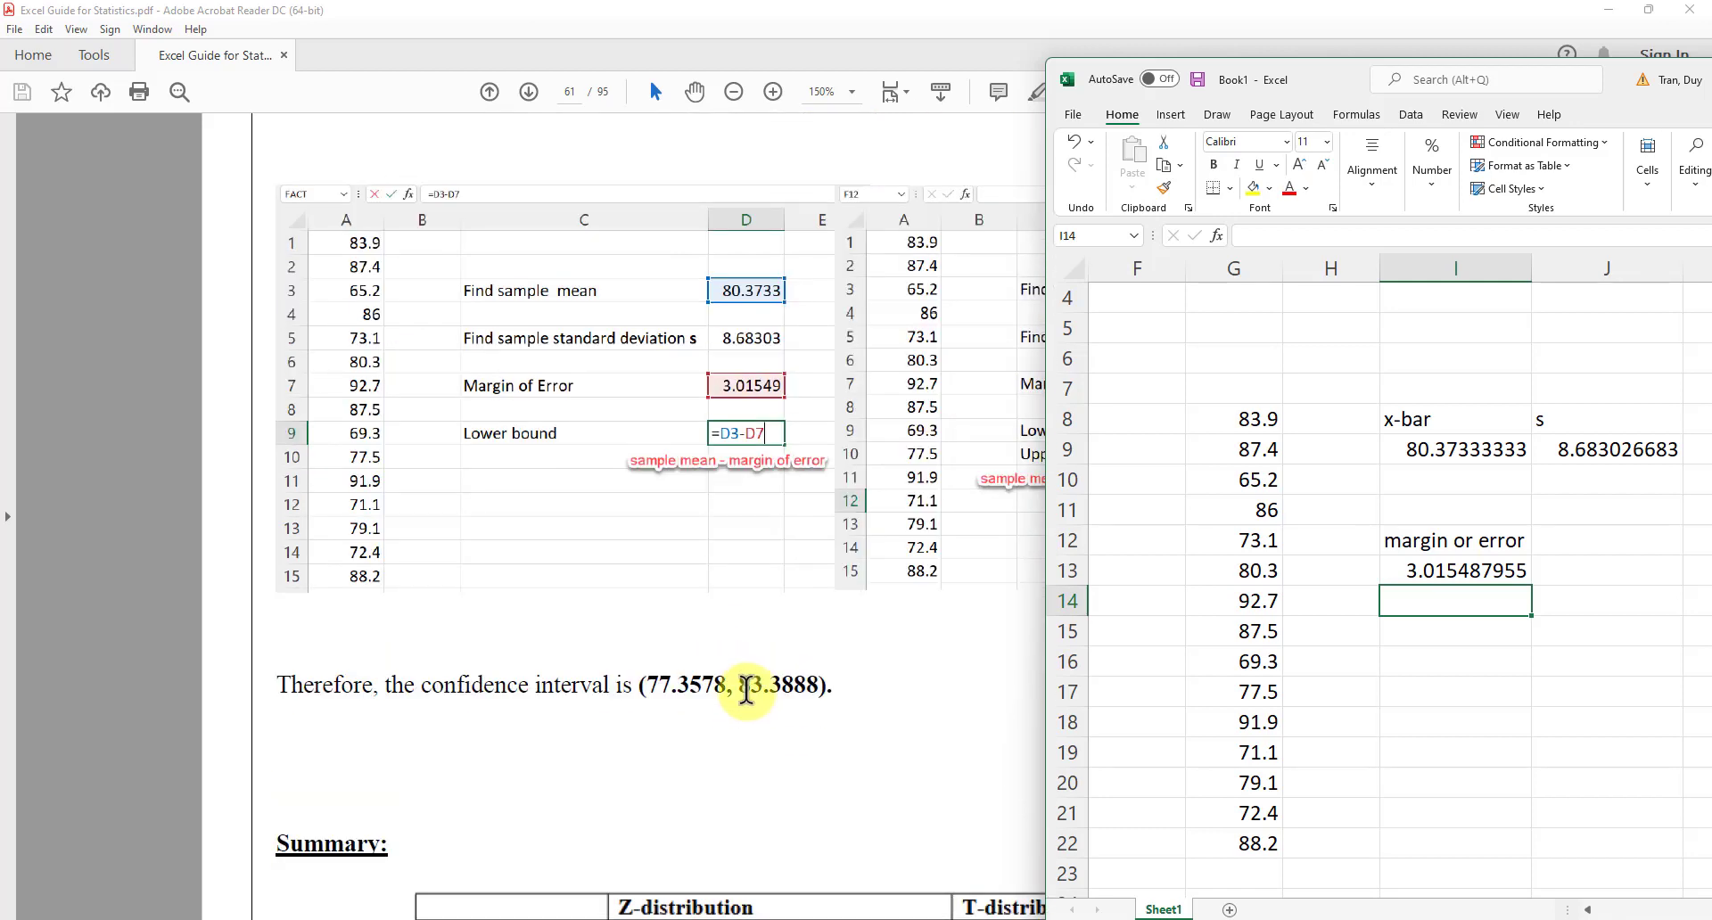
pyautogui.scroll(1, 747, 685)
pyautogui.click(1440, 673)
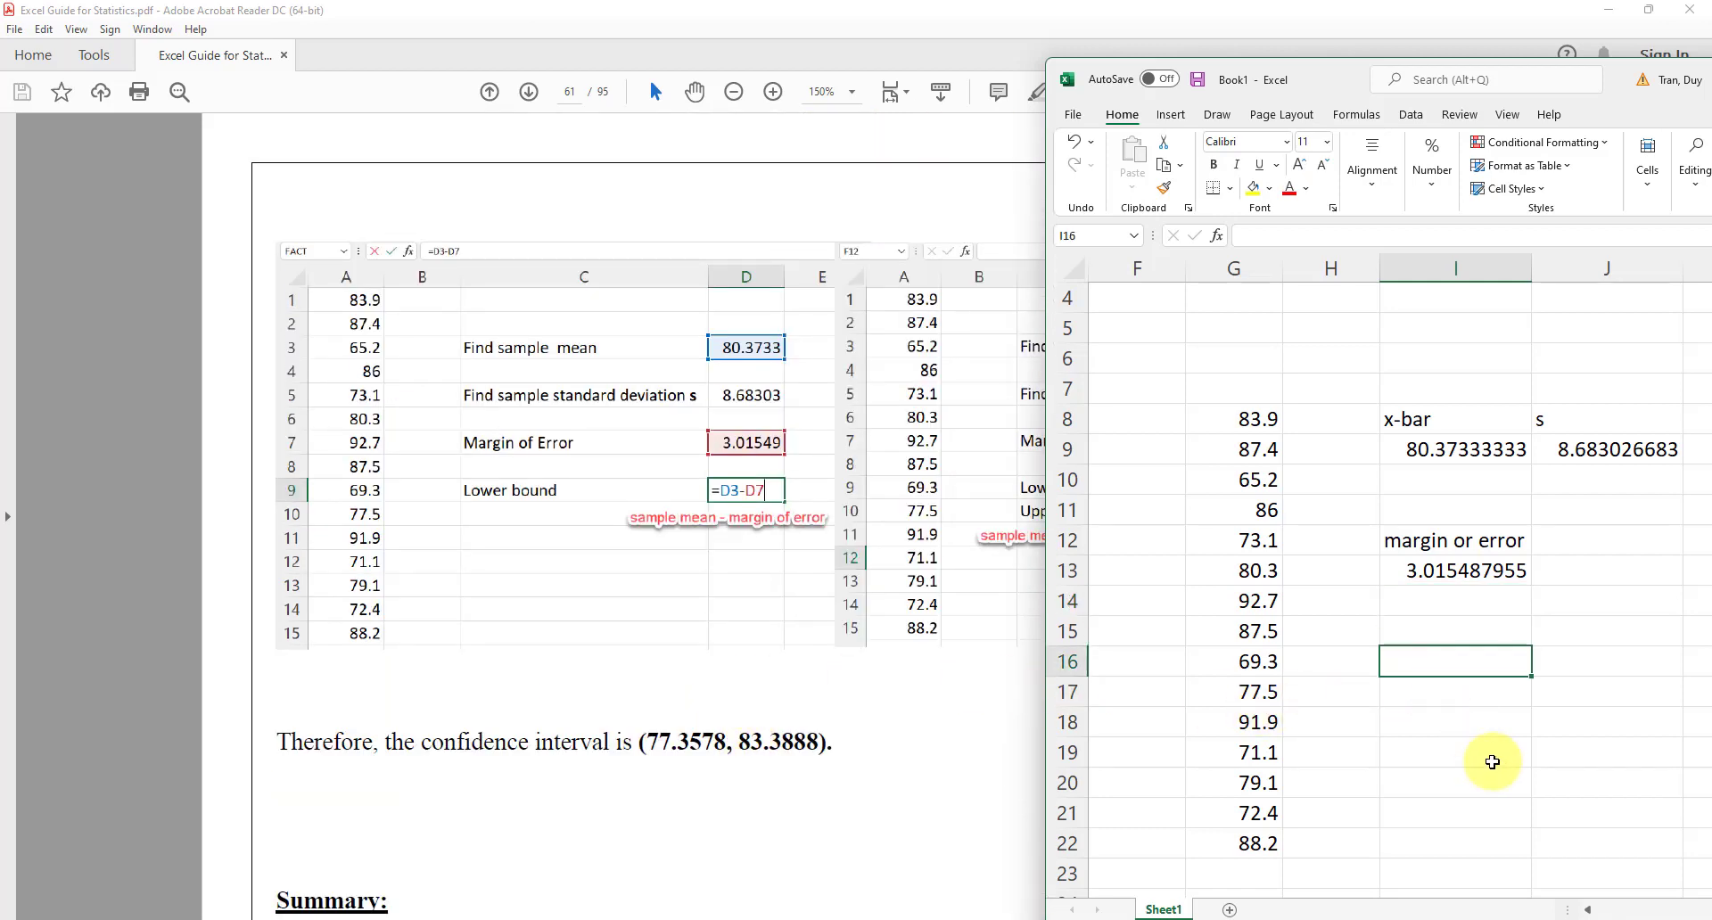
pyautogui.write('lower')
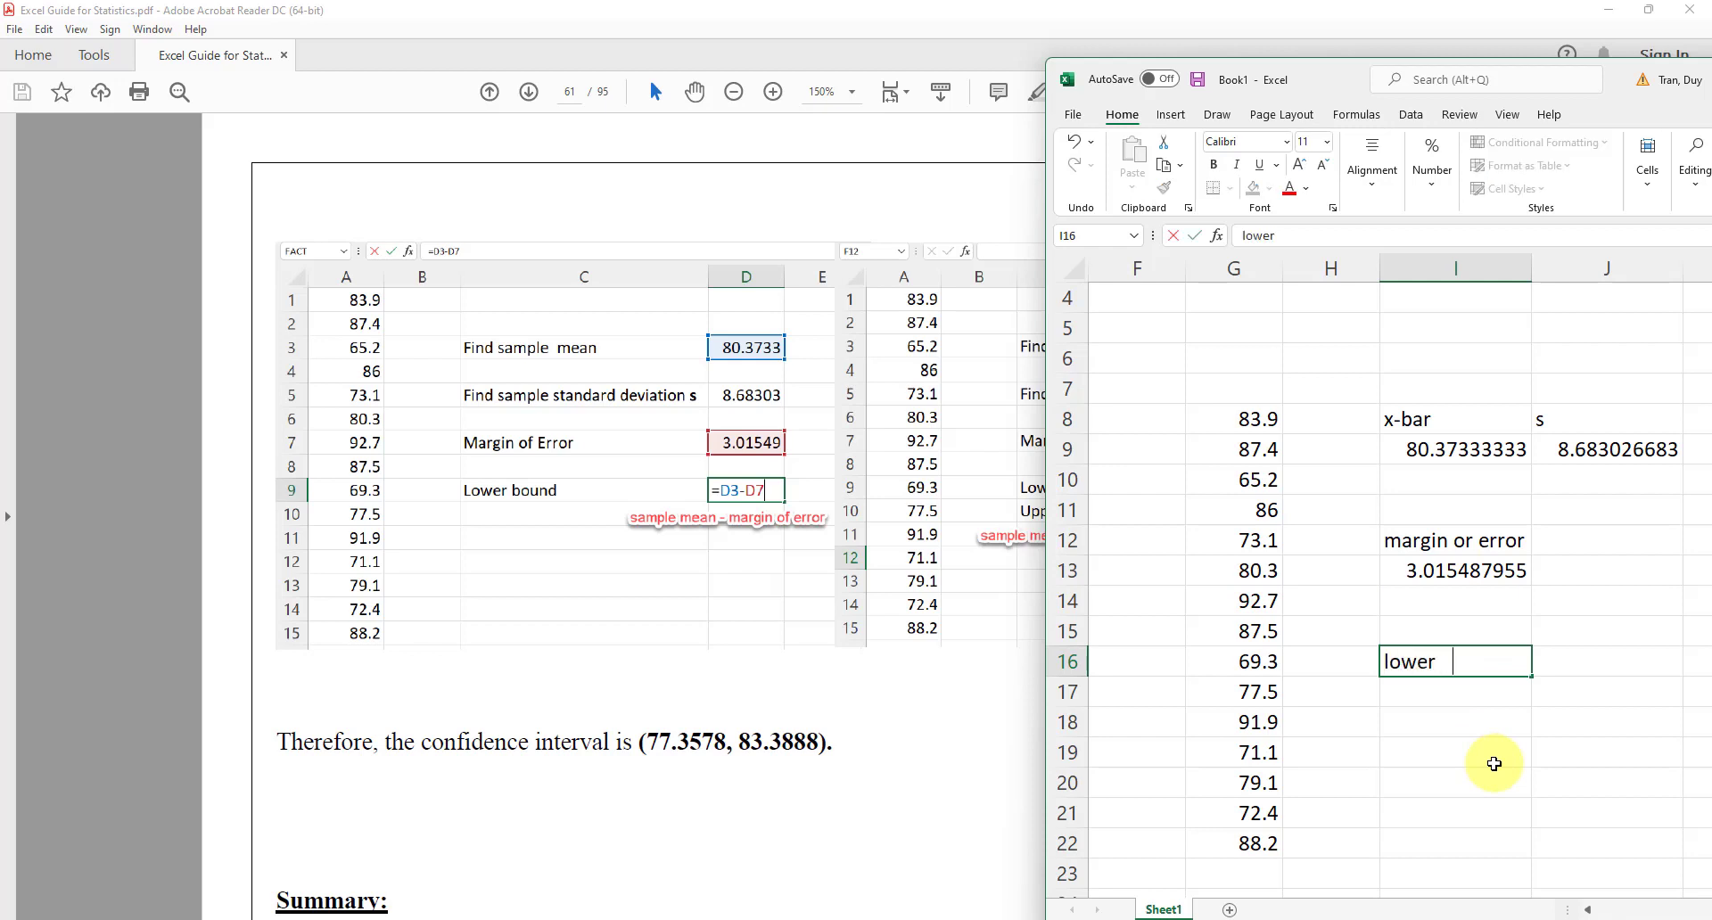
pyautogui.write(' bound')
pyautogui.press('Return')
pyautogui.write('u')
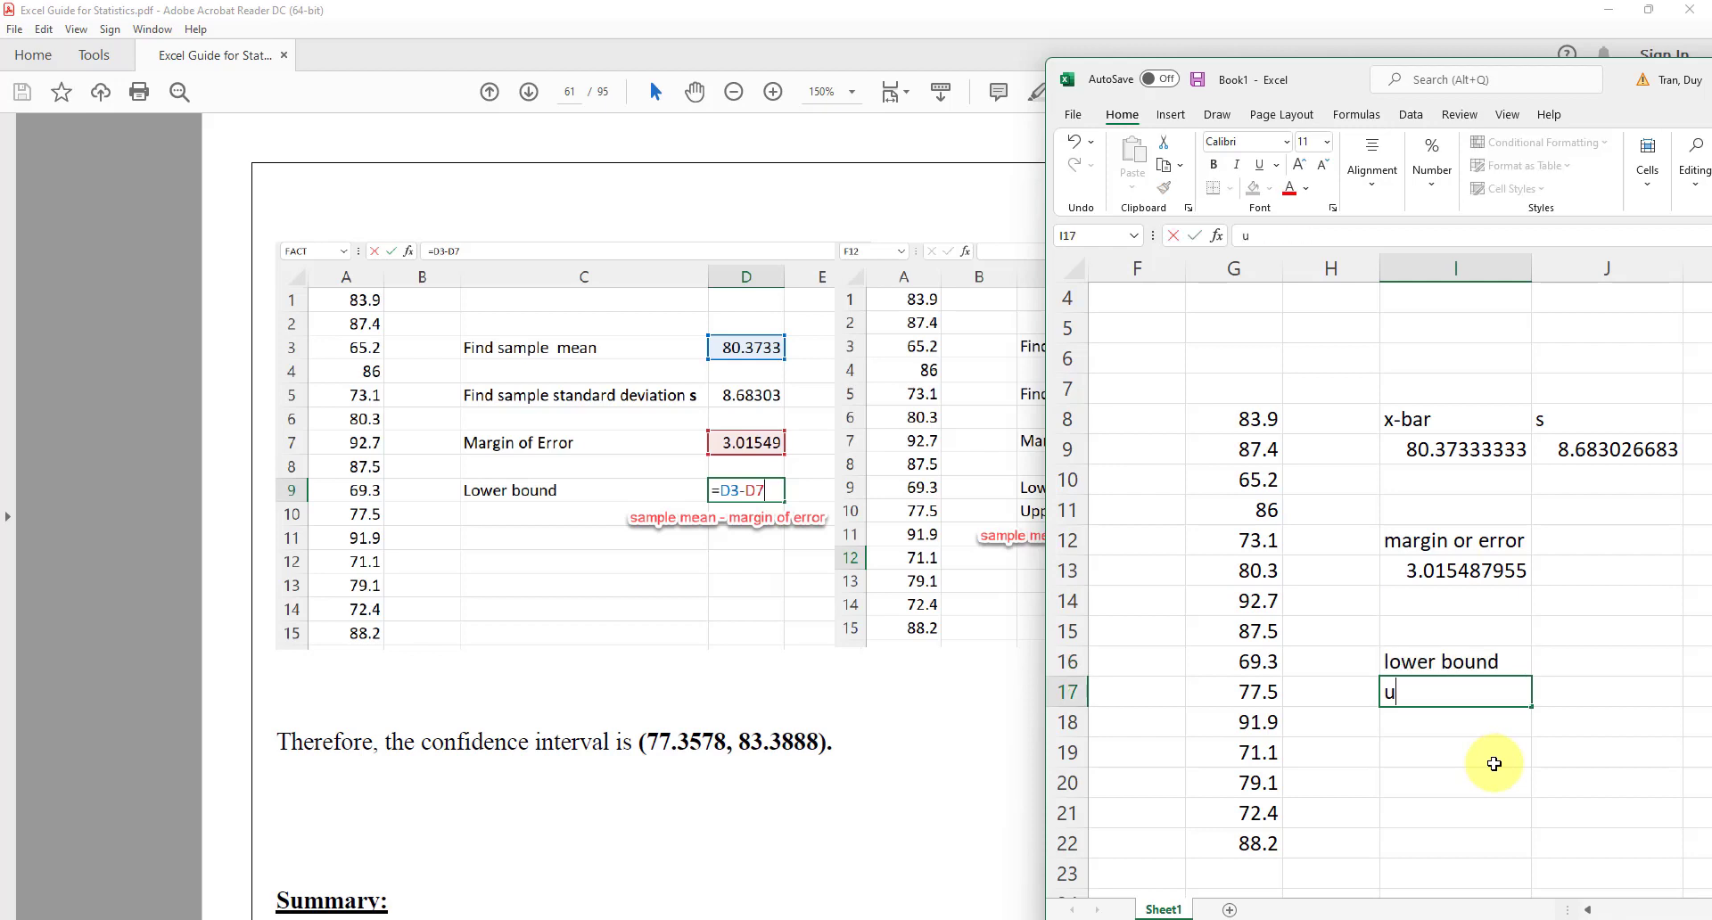
pyautogui.write('pper bound')
pyautogui.press('Return')
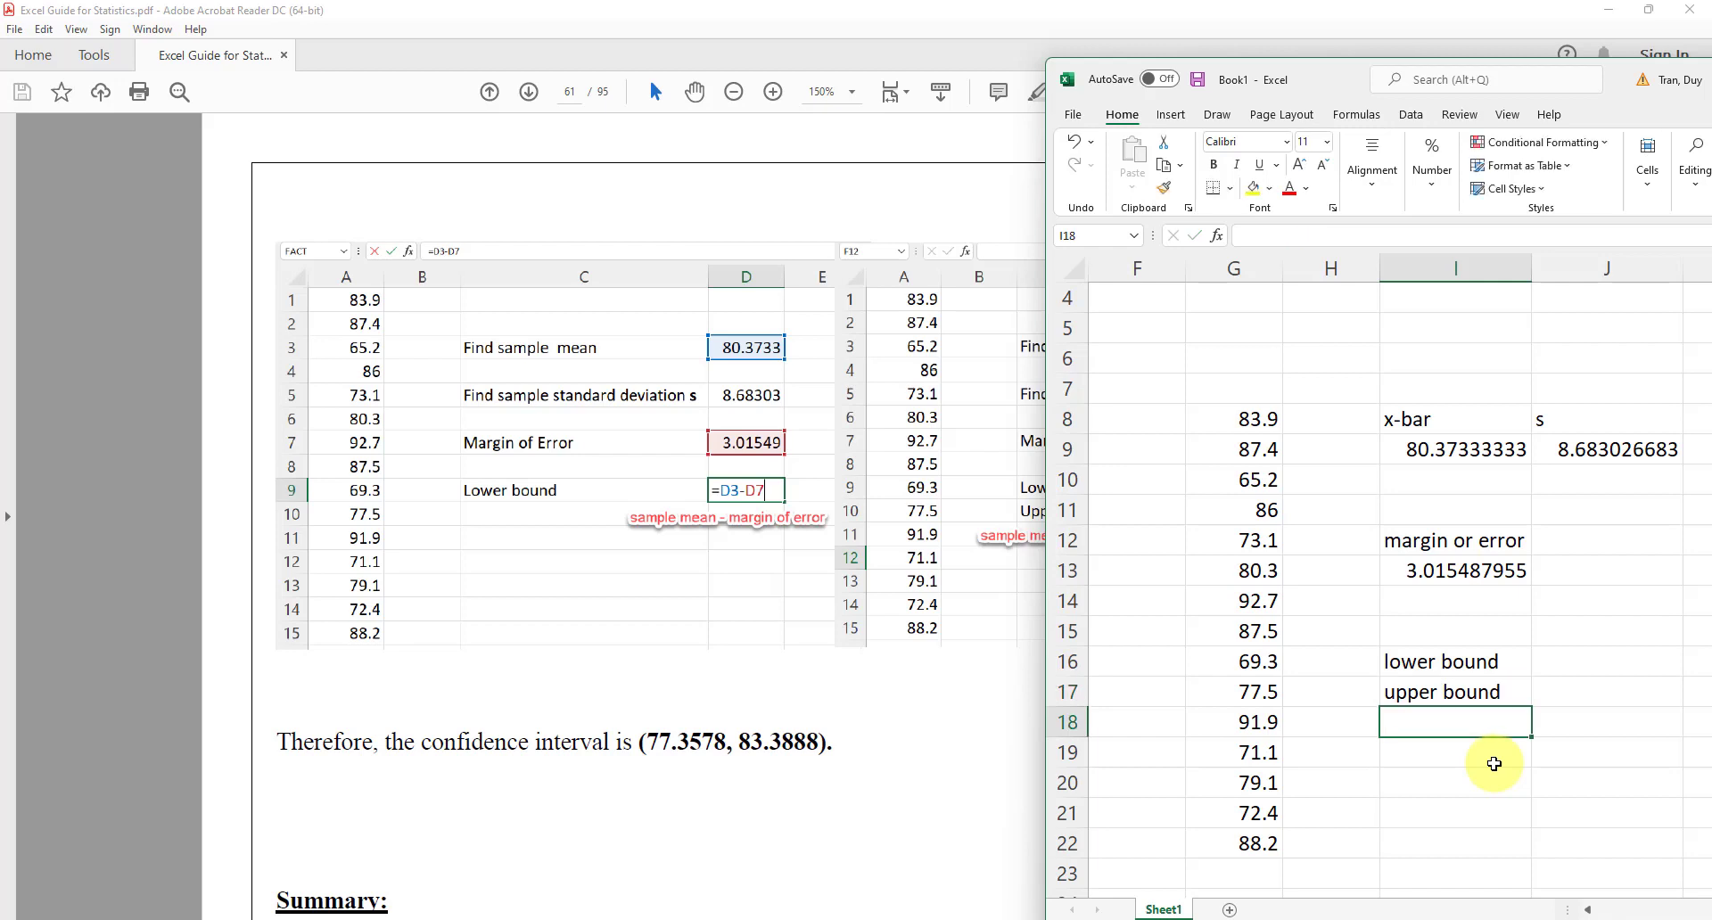
# Step: Calculate the lower bound in cell J16 as the sample mean minus the margin of error, =I9-I13
pyautogui.press('Up')
pyautogui.press('Right')
pyautogui.write('=')
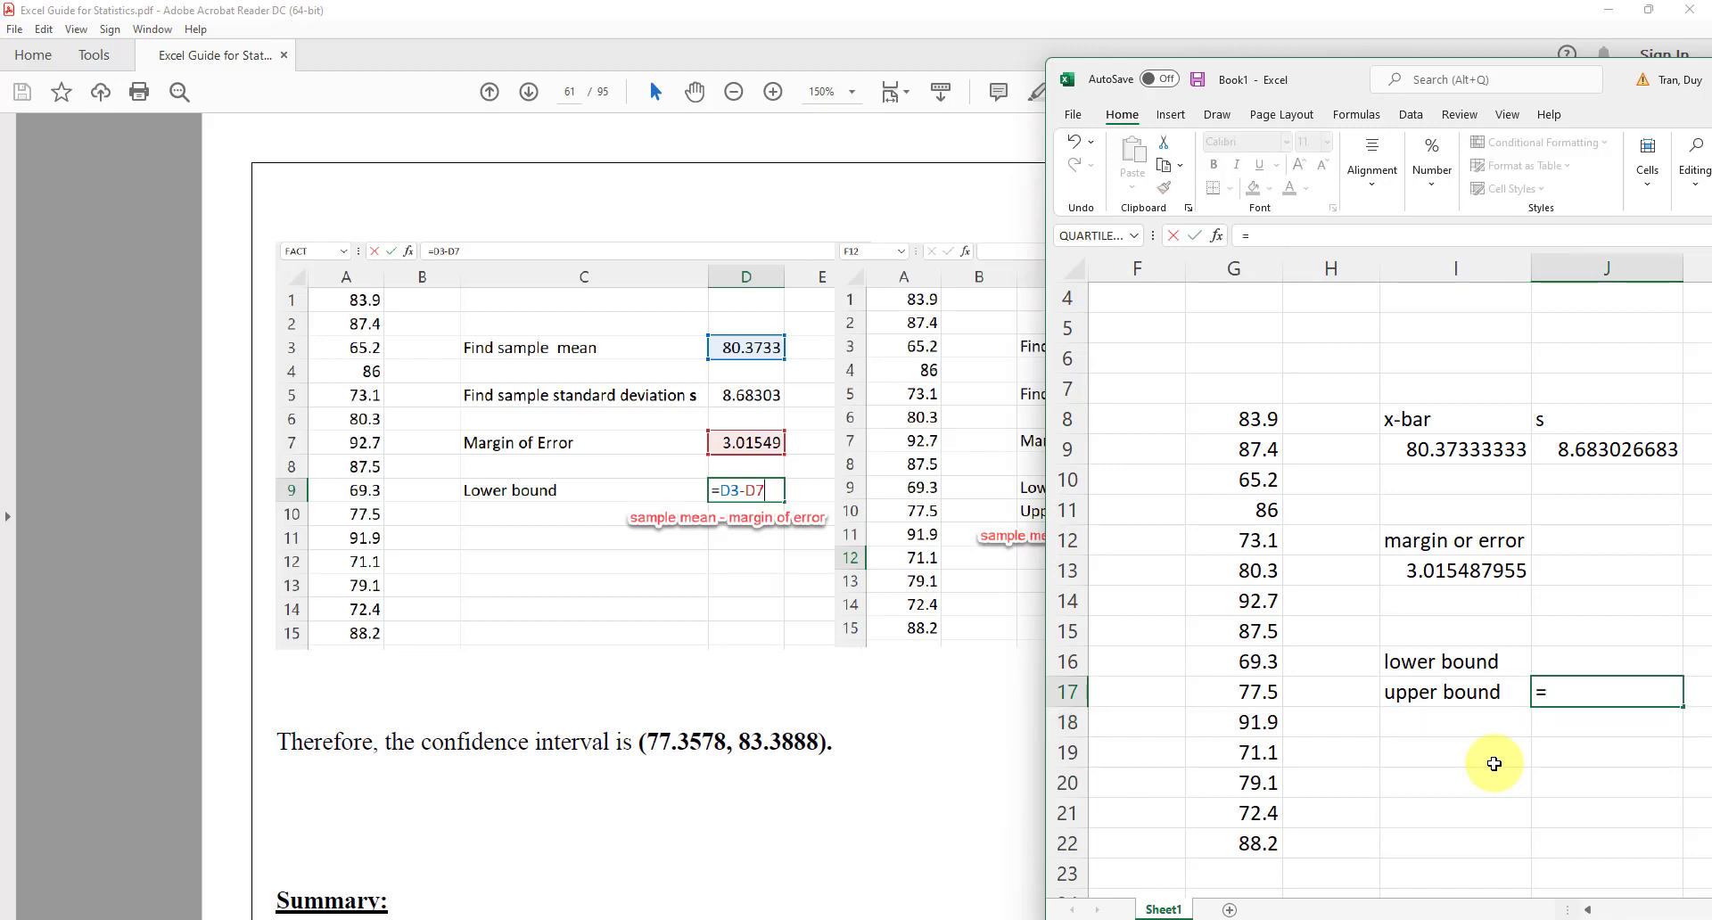
pyautogui.press('Escape')
pyautogui.press('Up')
pyautogui.write('=')
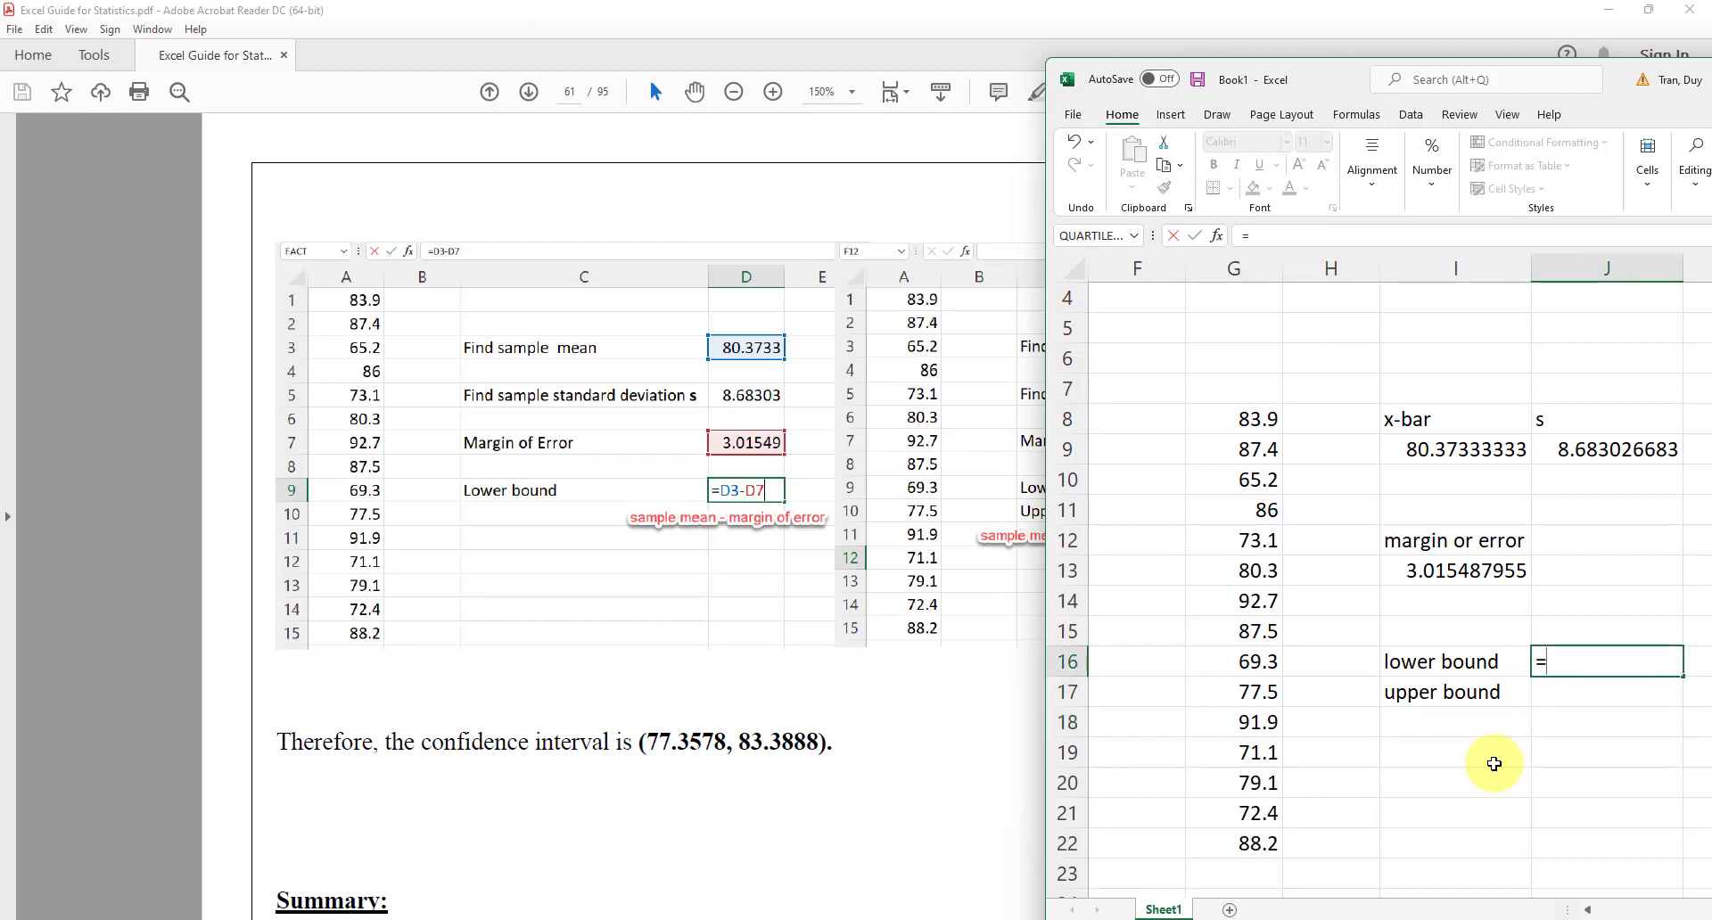
pyautogui.click(1451, 456)
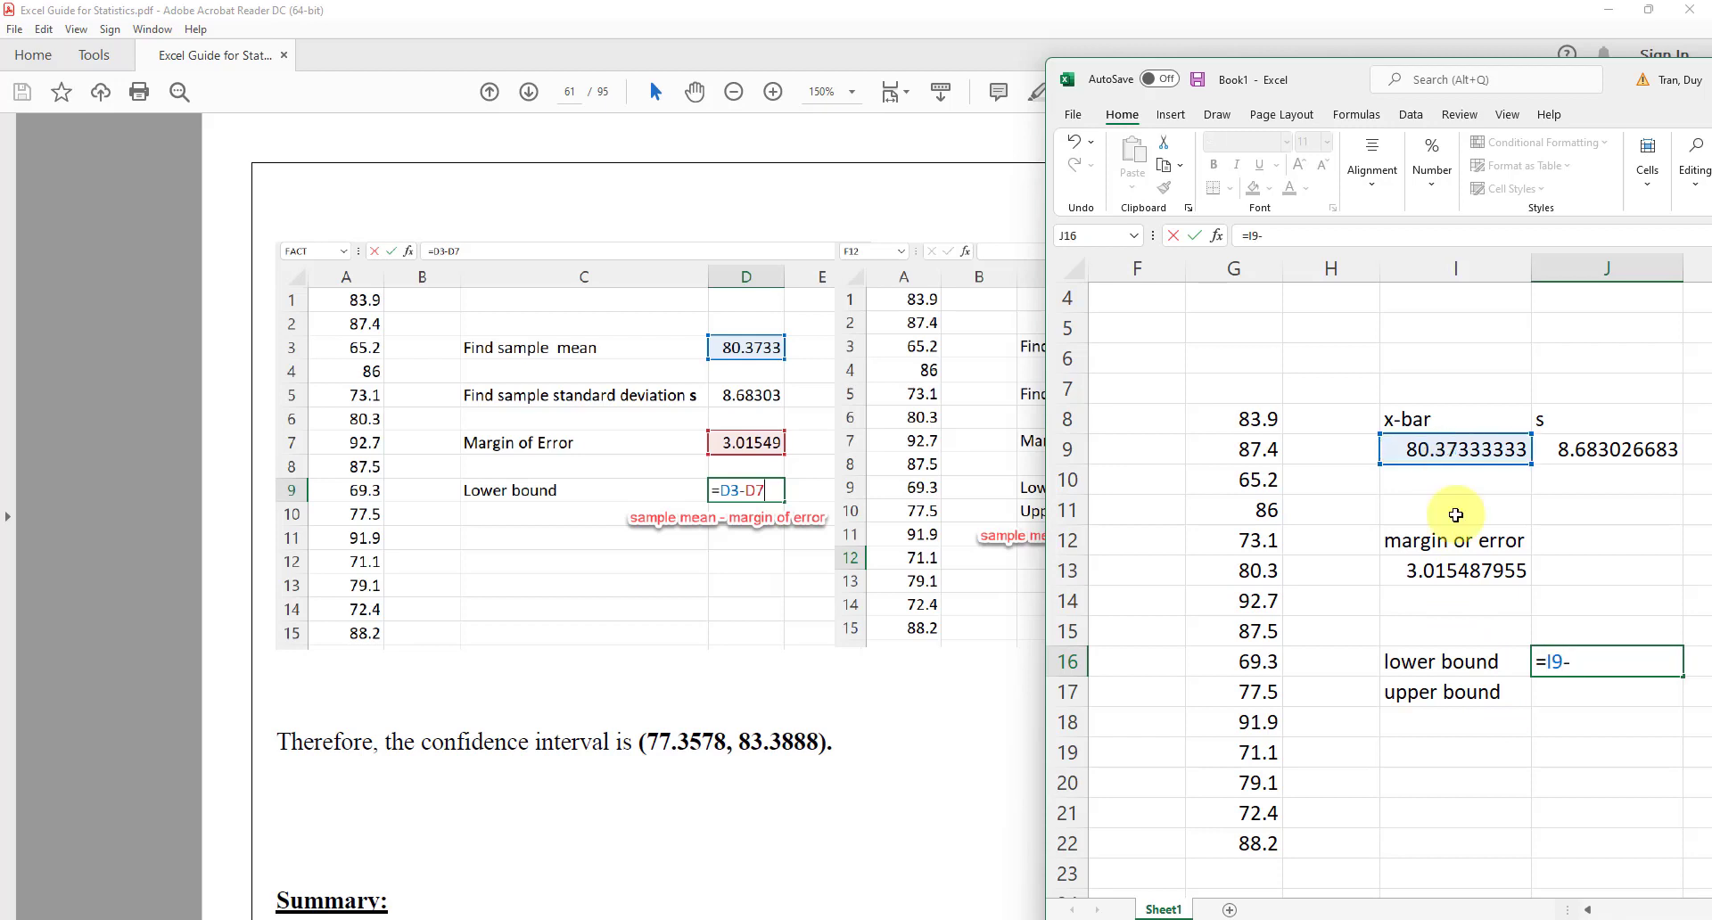
pyautogui.click(1470, 574)
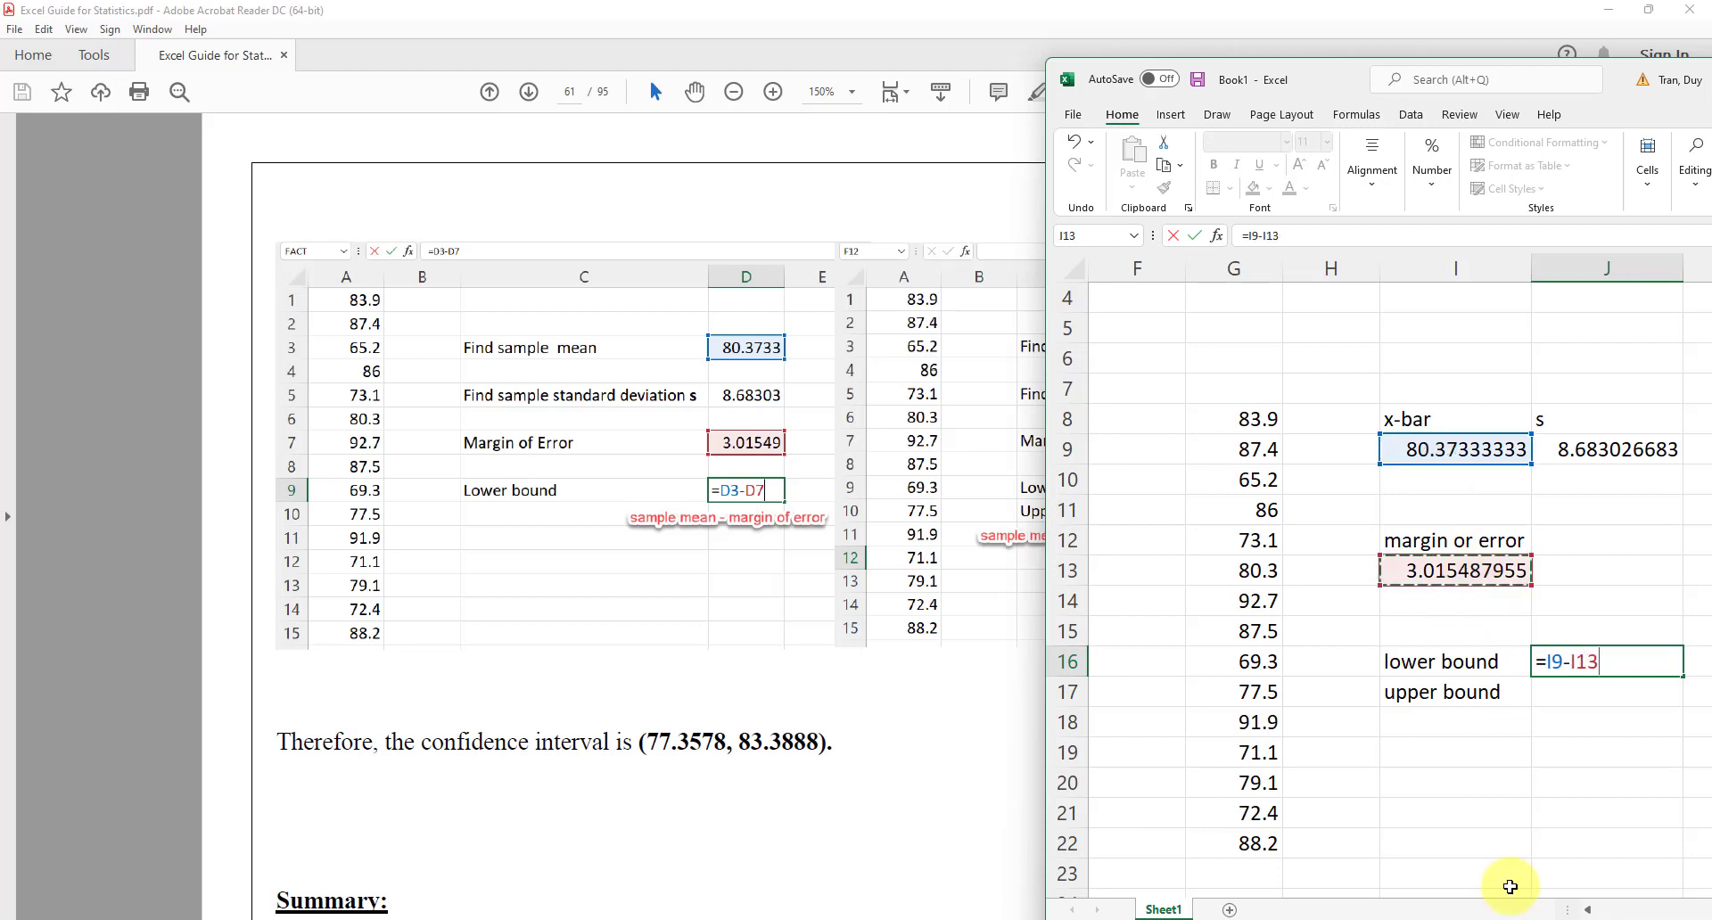
pyautogui.press('Return')
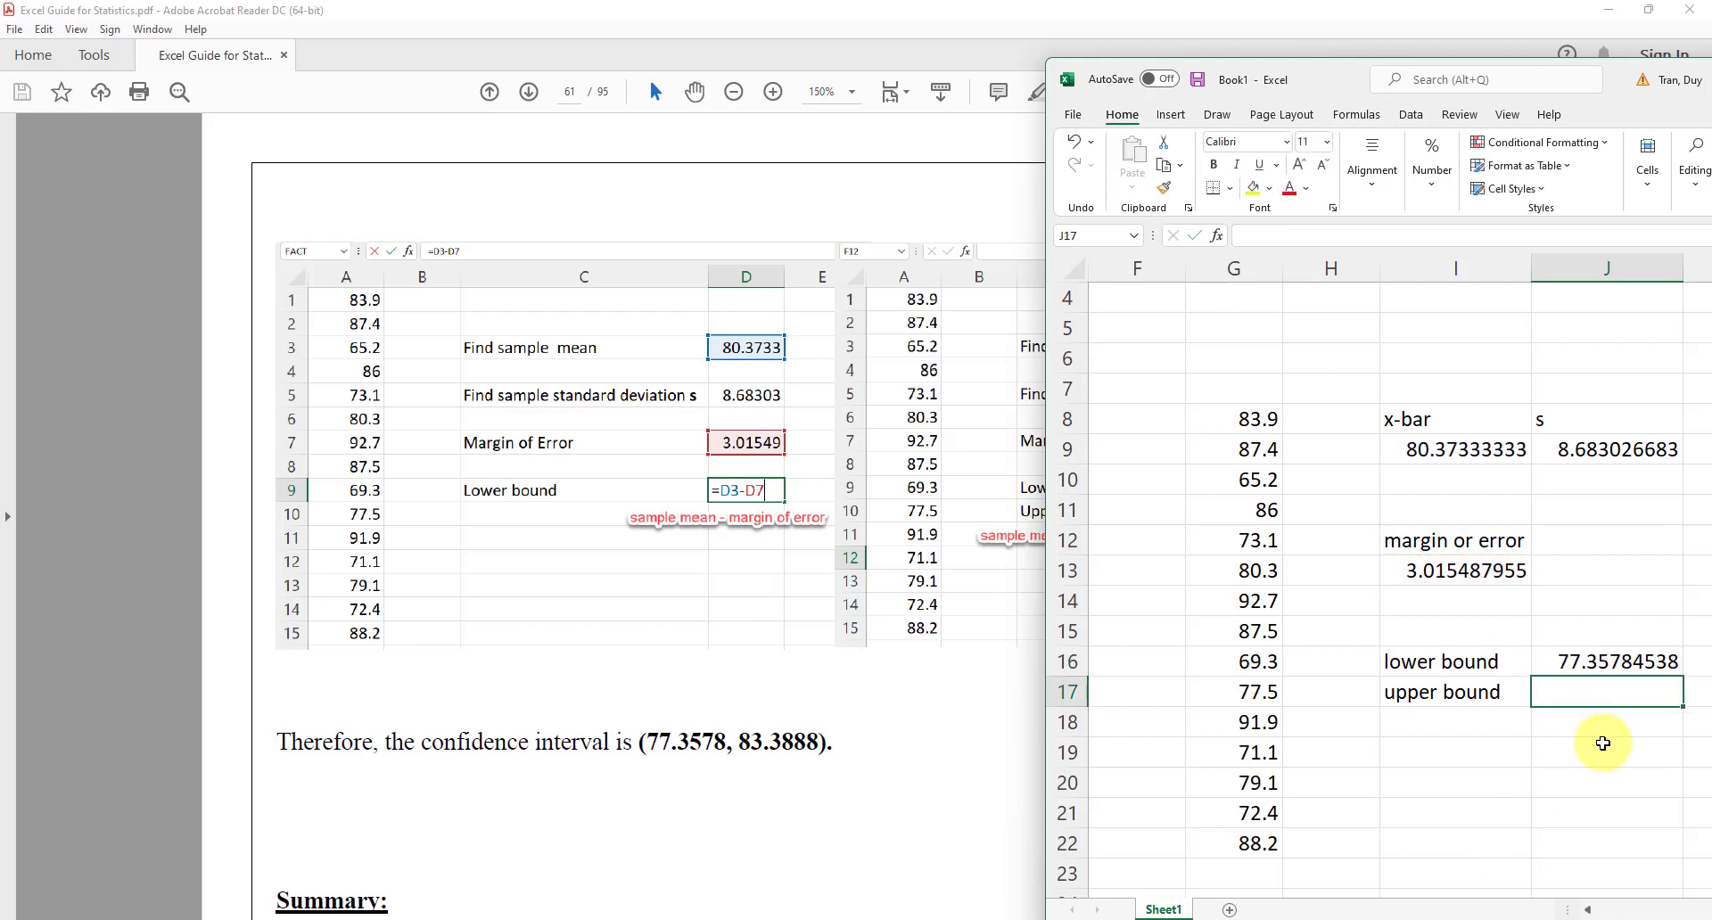
# Step: Calculate the upper bound in cell J17 as the sample mean plus the margin of error, =I9+I13
pyautogui.write('=')
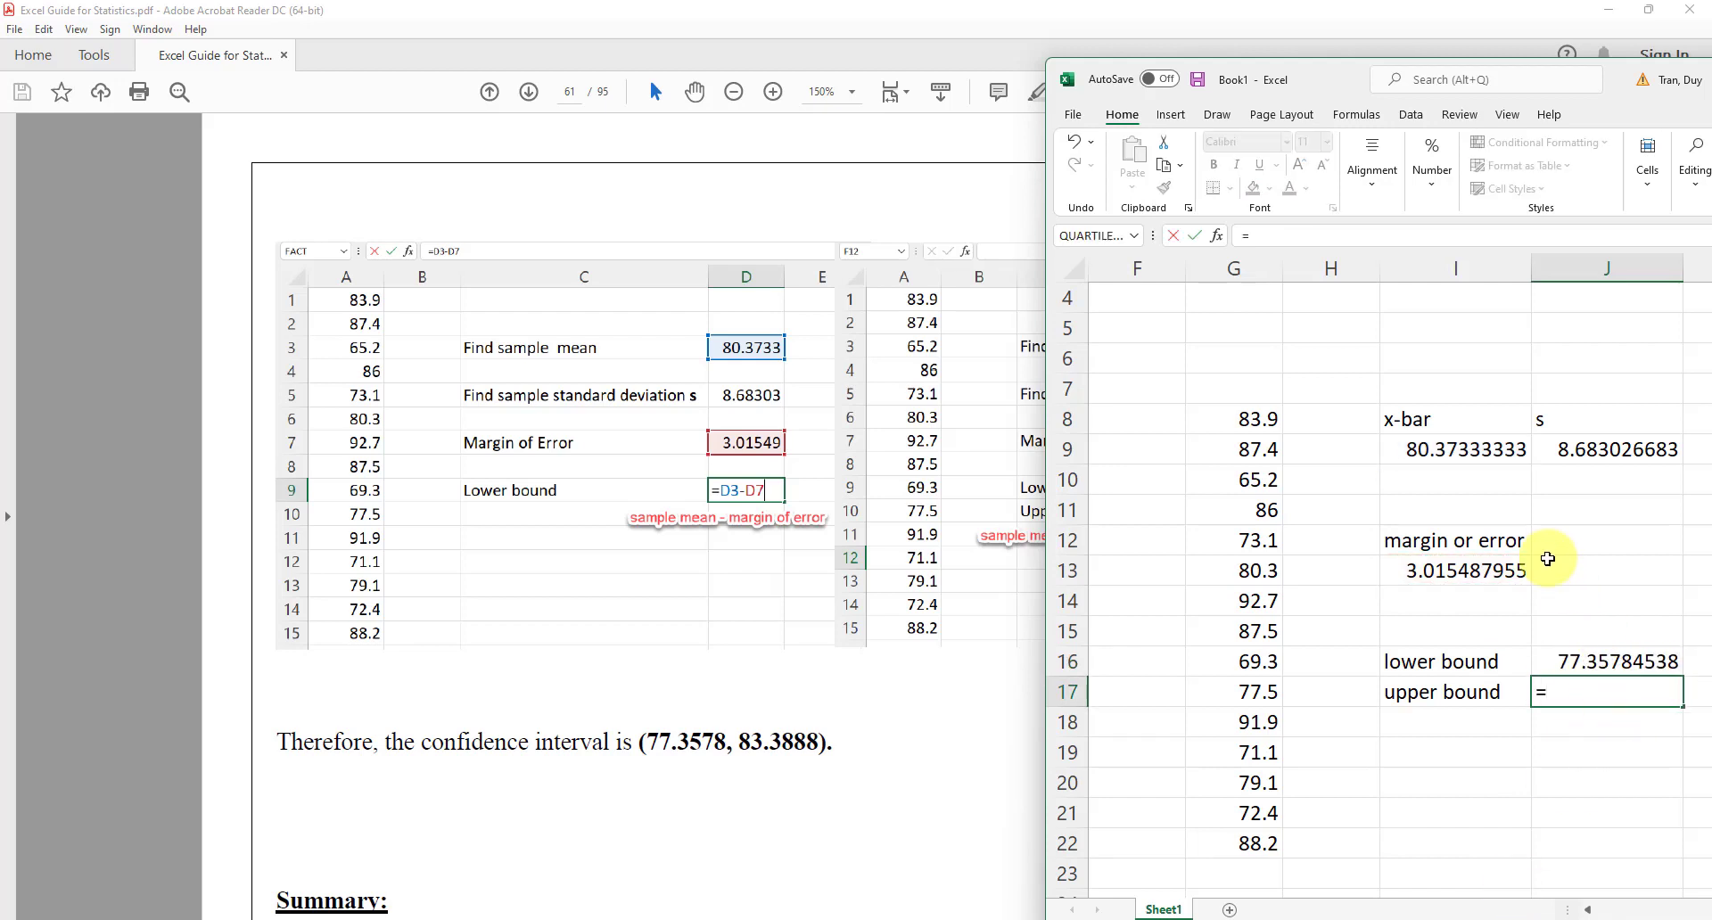
pyautogui.click(1476, 453)
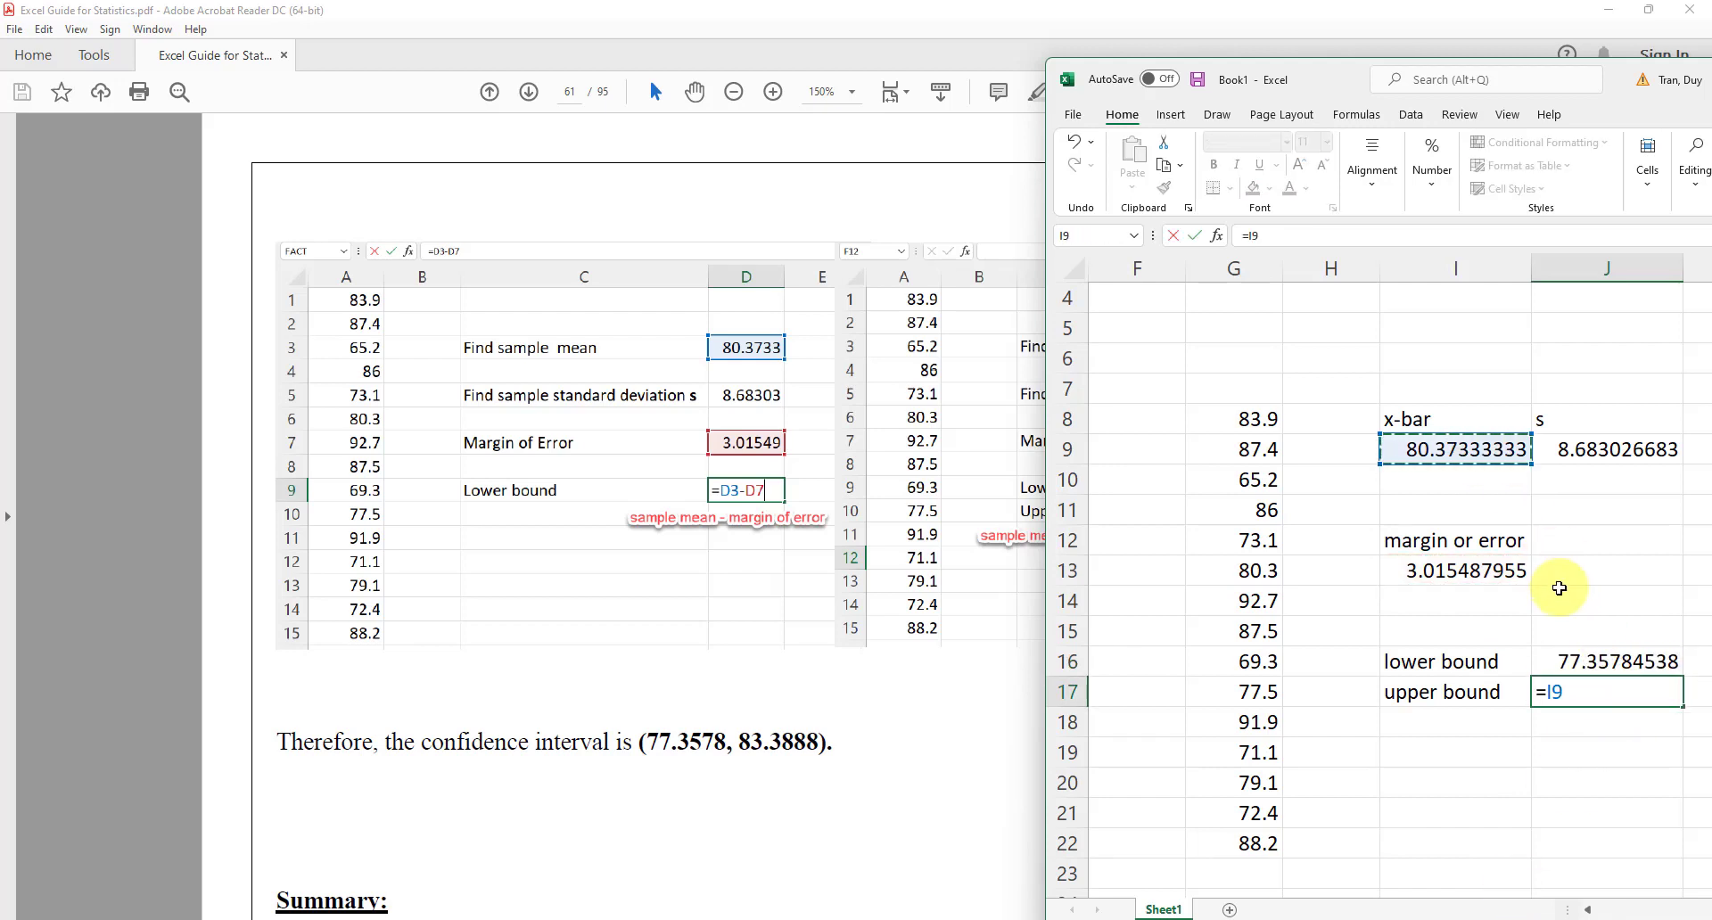
pyautogui.write('+')
pyautogui.click(1485, 572)
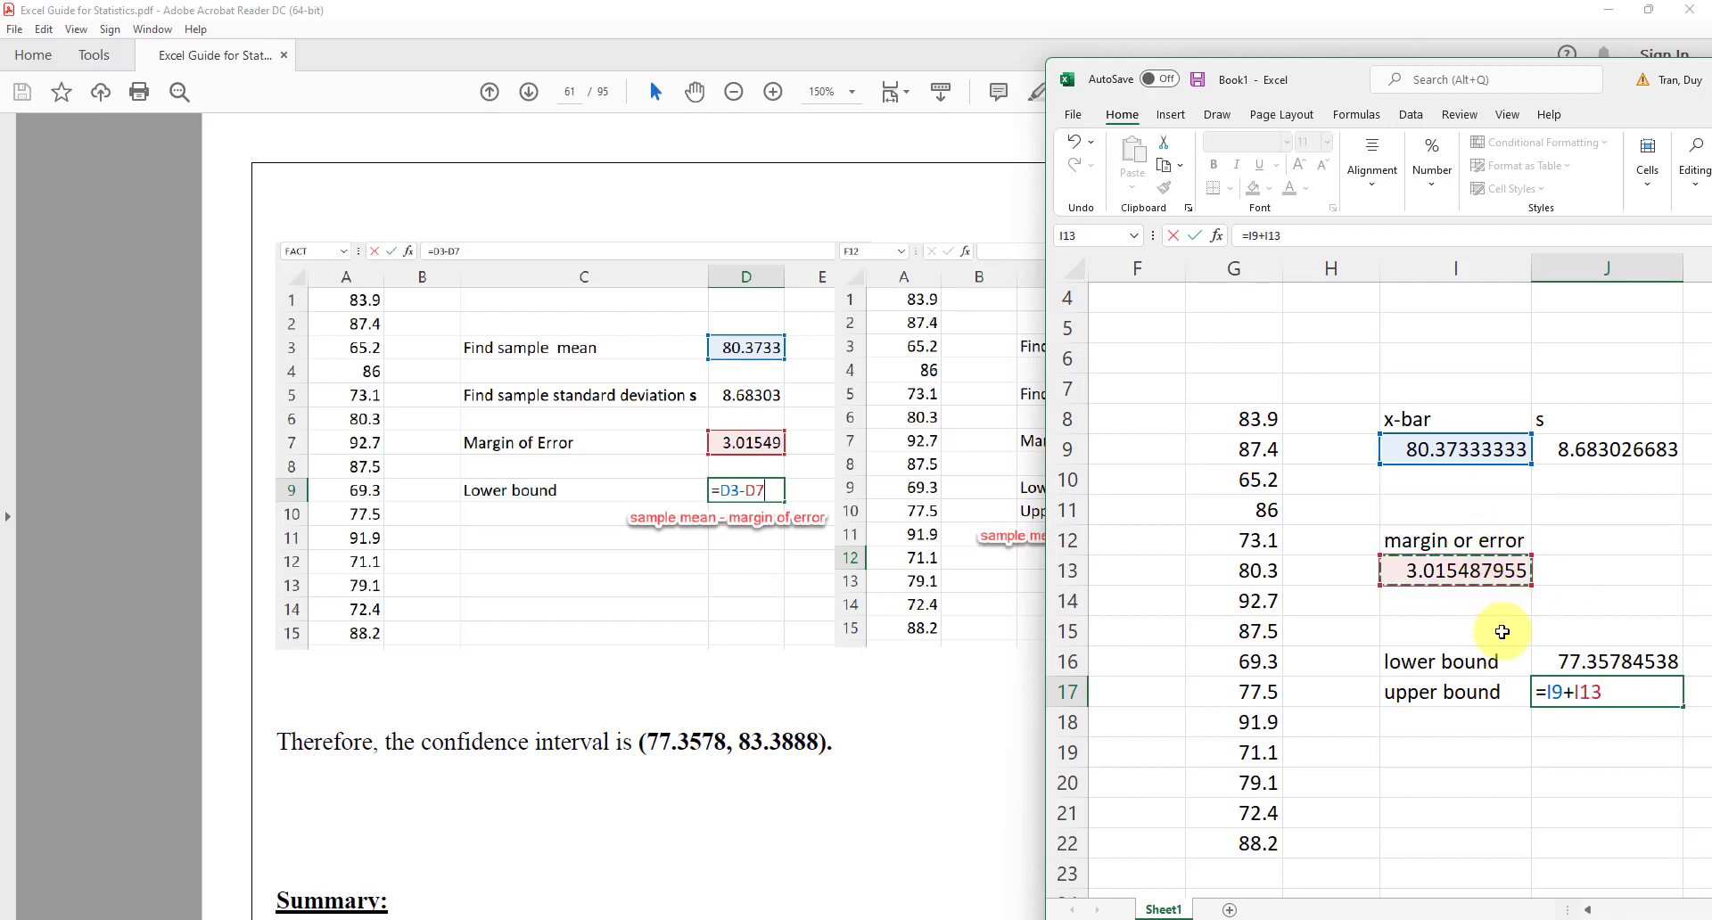
pyautogui.press('Return')
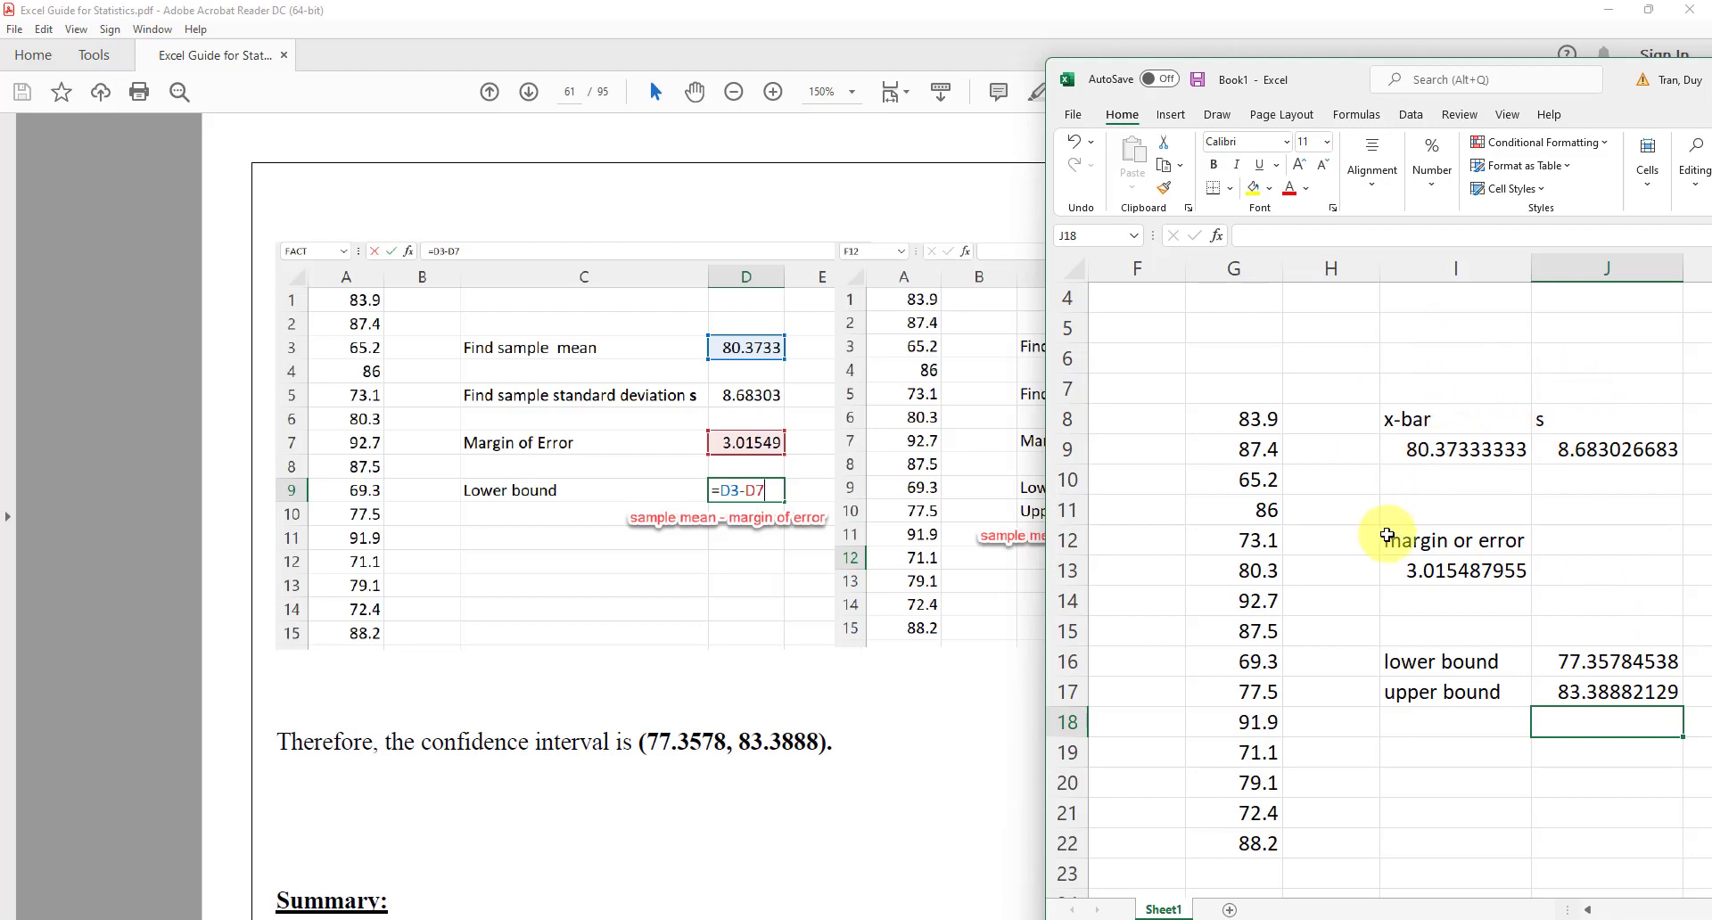
# Step: Review the margin of error formula in I13, then switch to the PDF guide and examine its Z-distribution and T-distribution summary table
pyautogui.click(1444, 568)
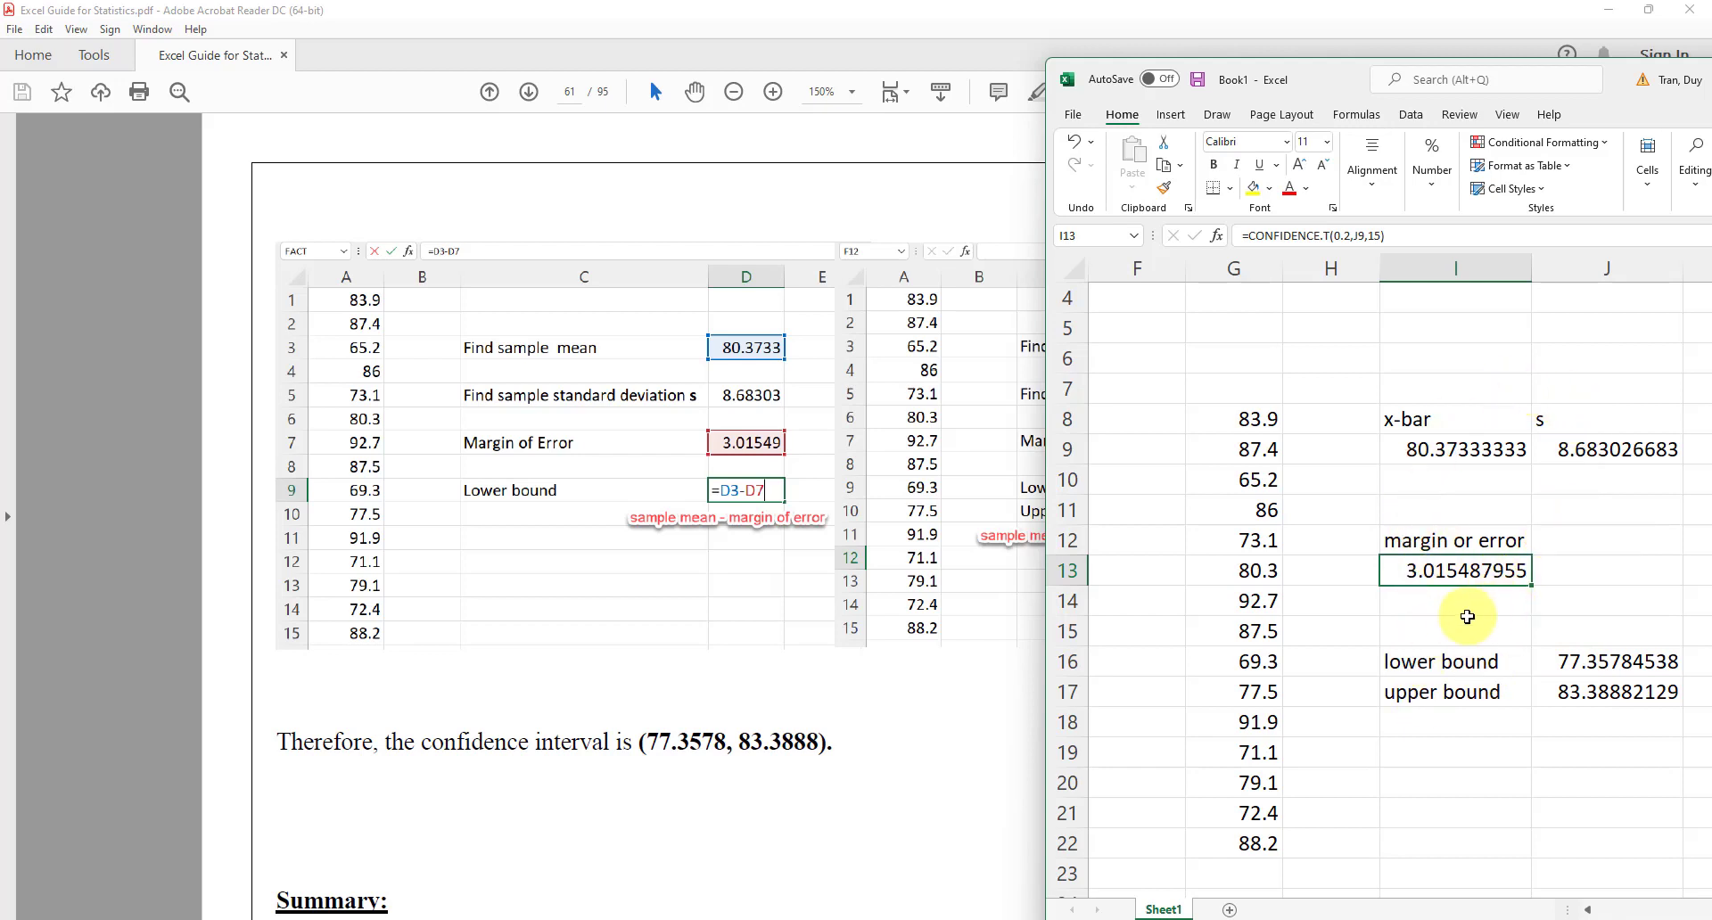
pyautogui.scroll(-5, 820, 749)
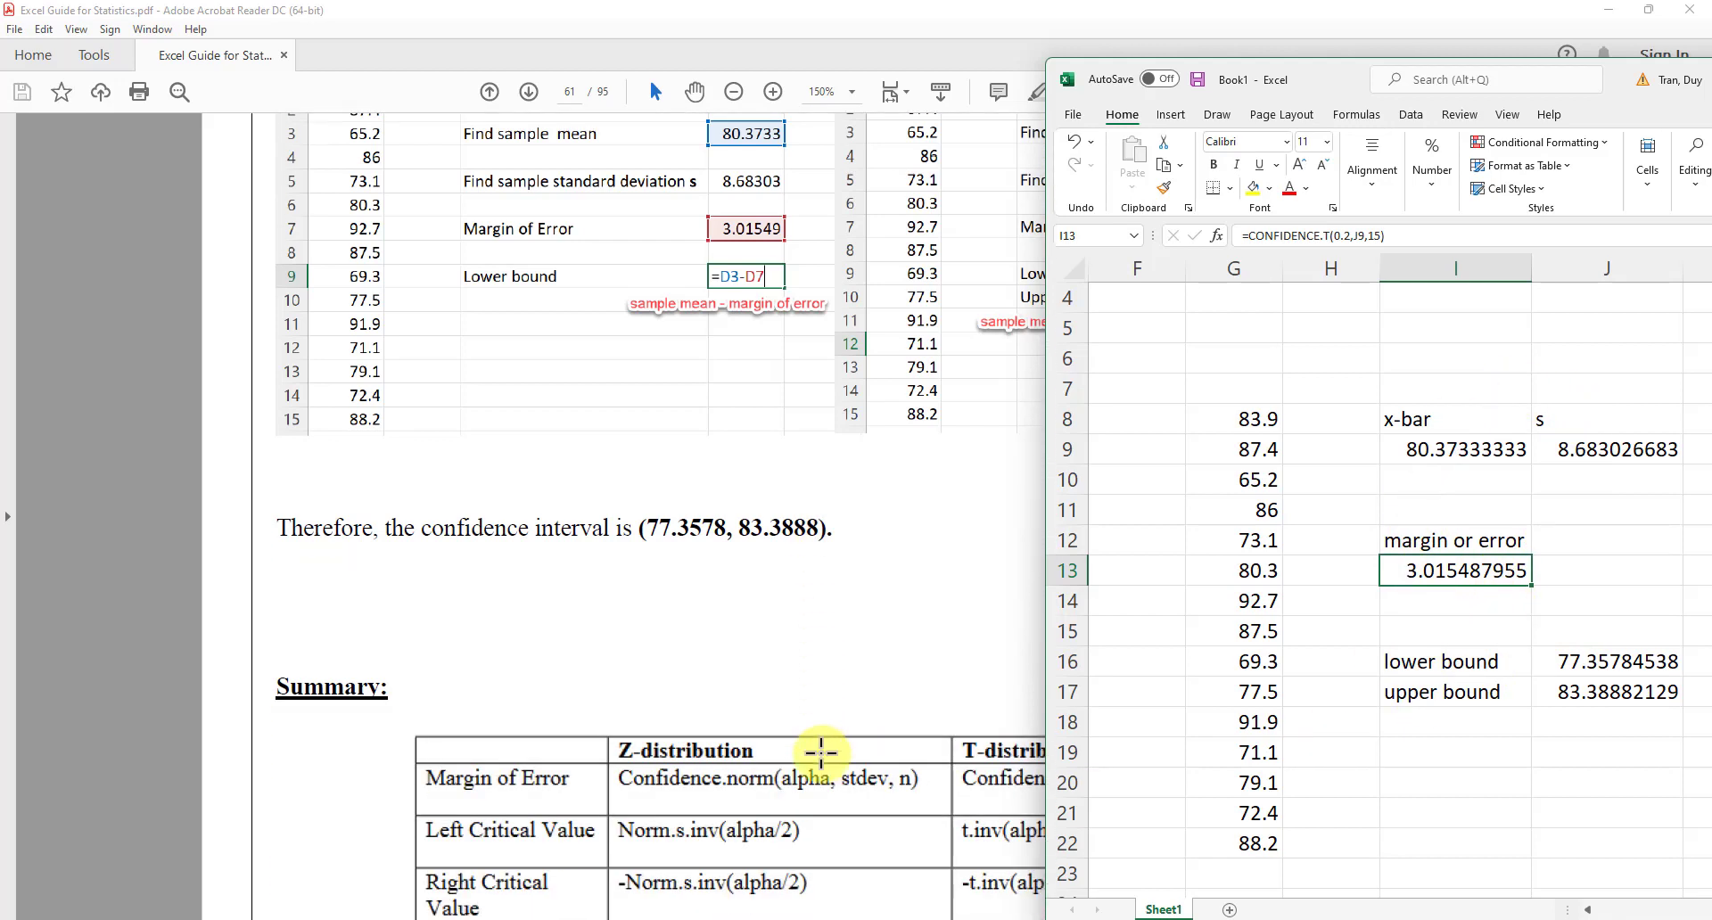
pyautogui.scroll(-1, 831, 740)
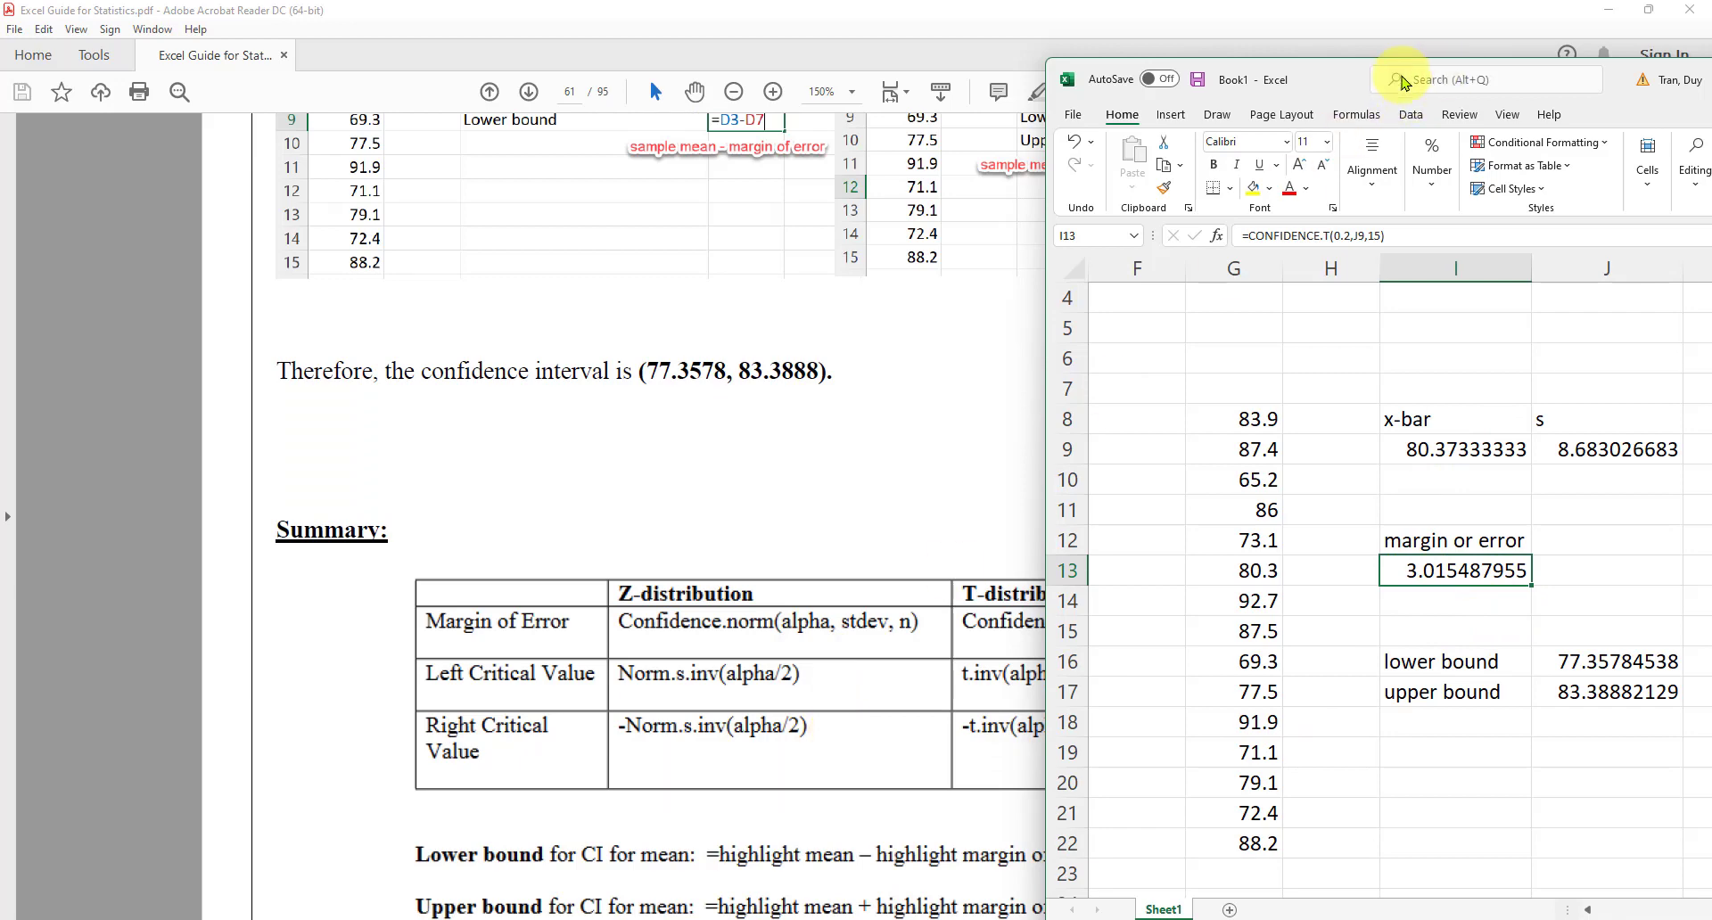
pyautogui.moveTo(1312, 82); pyautogui.dragTo(716, 142)
pyautogui.click(1204, 137)
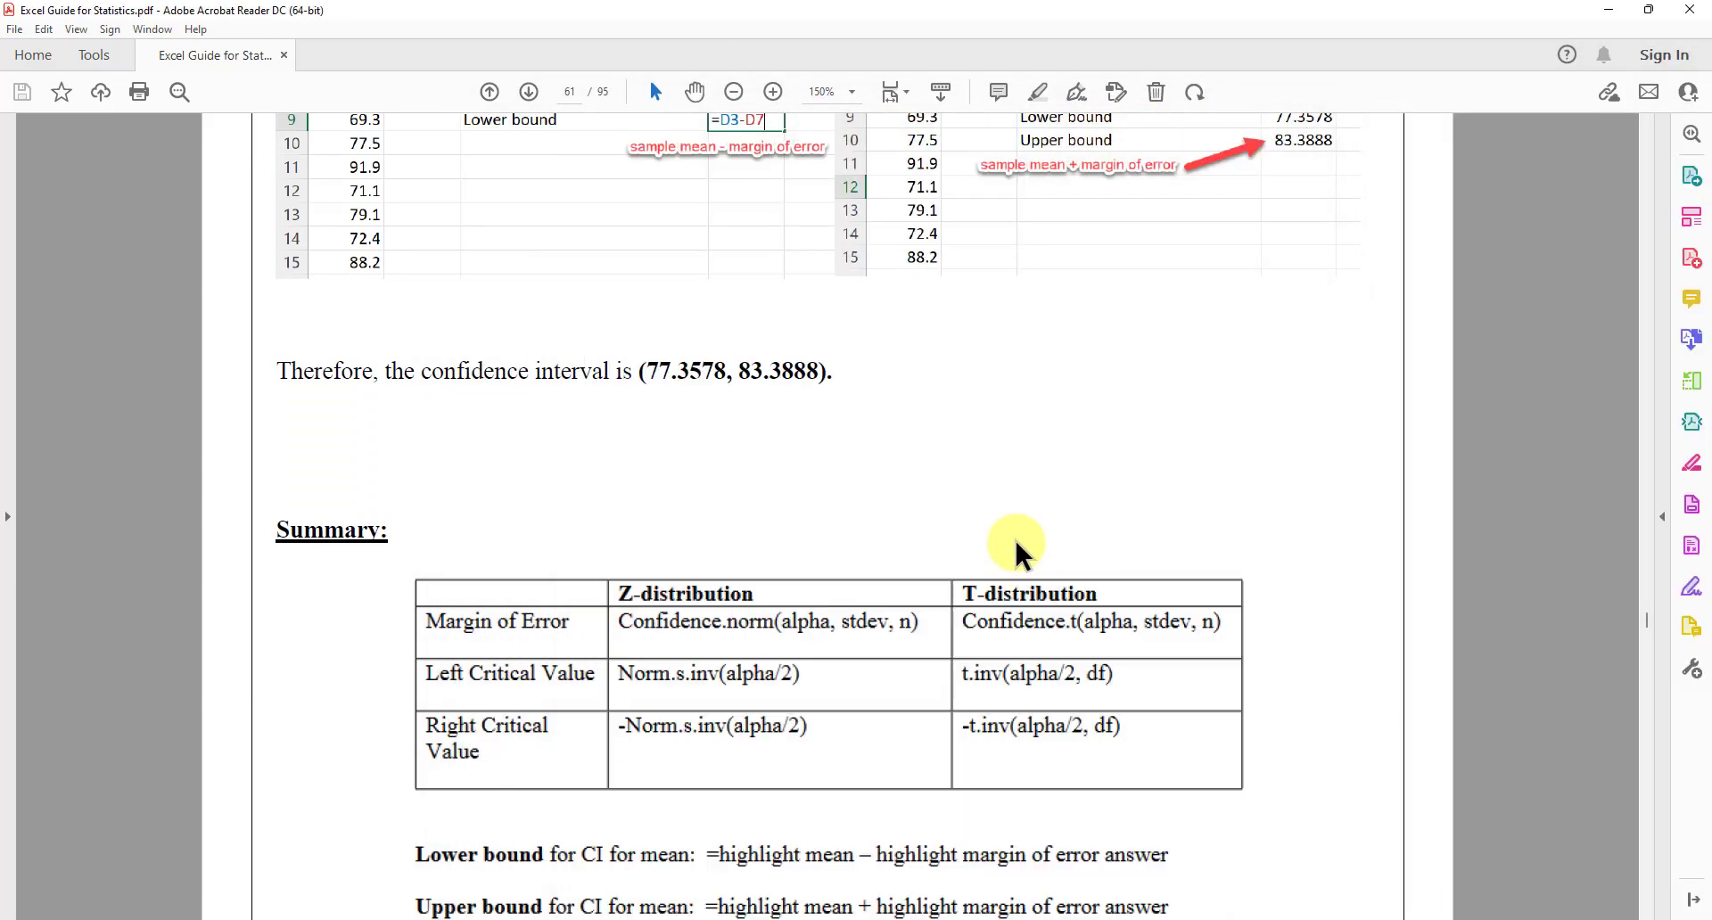
pyautogui.scroll(-1, 1016, 562)
pyautogui.scroll(-1, 1016, 562)
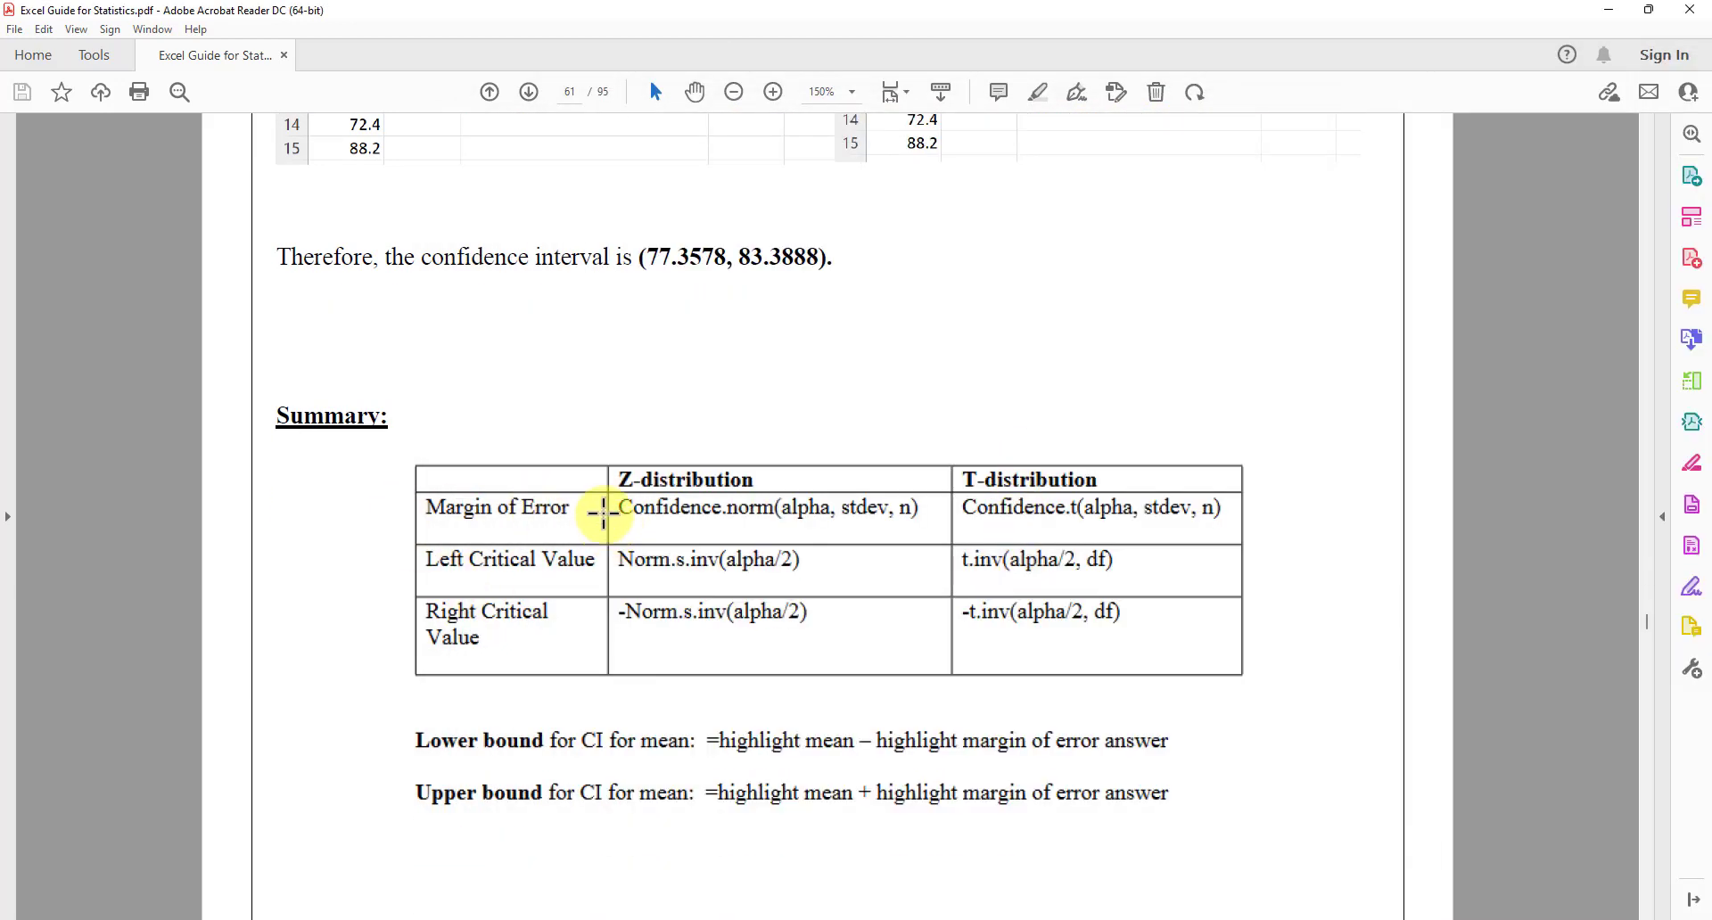